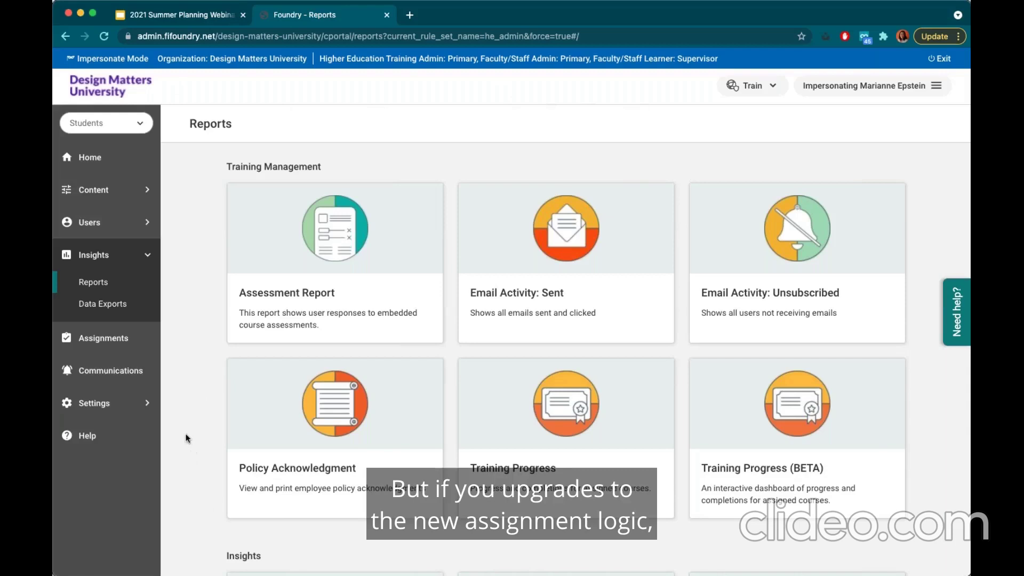
# Step: Open the training periods in the settings to review the active ones
pyautogui.click(97, 405)
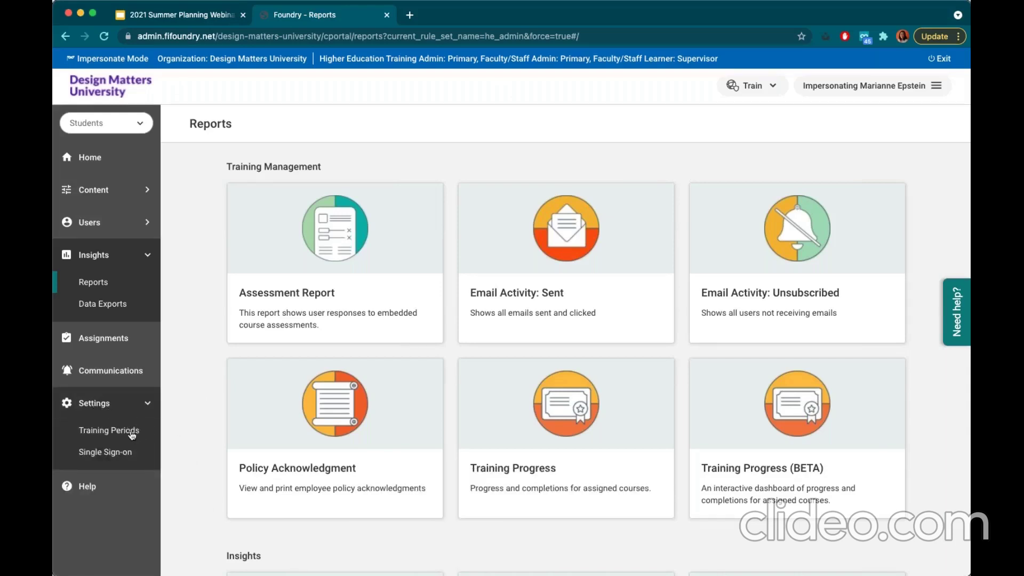
pyautogui.click(132, 435)
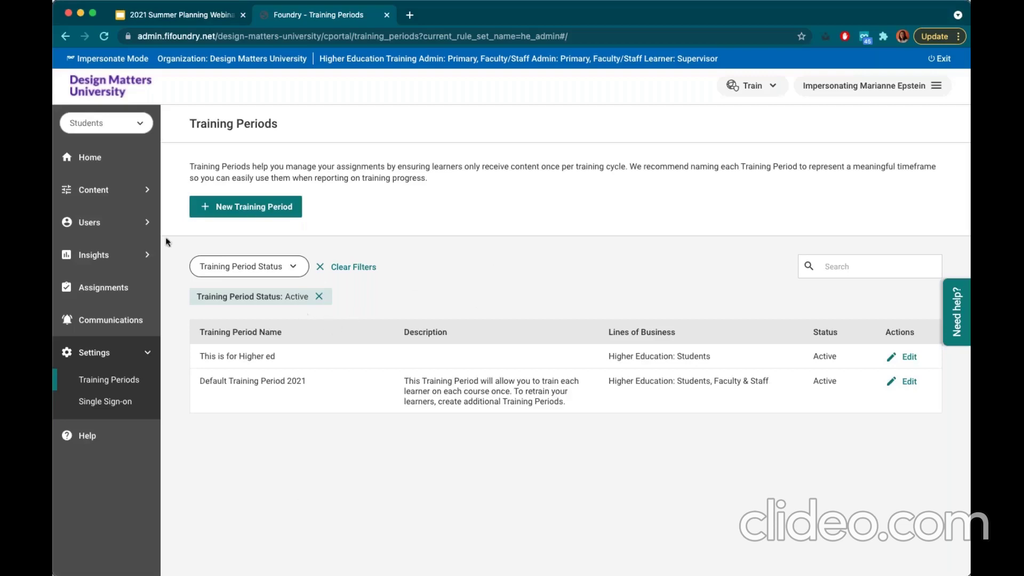
# Step: Review the organization's user locations and the custom categories used to group learners
pyautogui.click(132, 228)
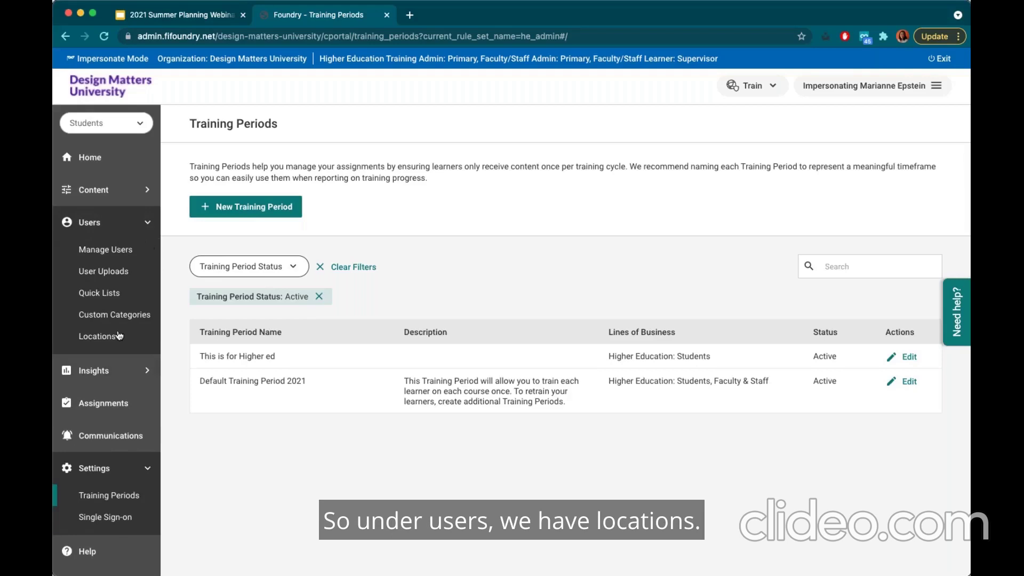
pyautogui.click(97, 336)
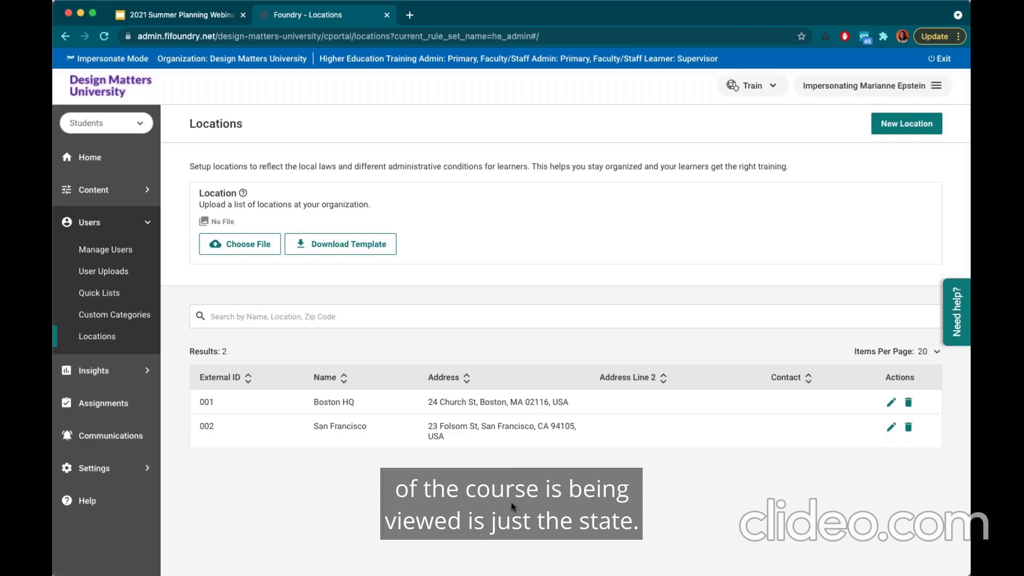
pyautogui.click(112, 319)
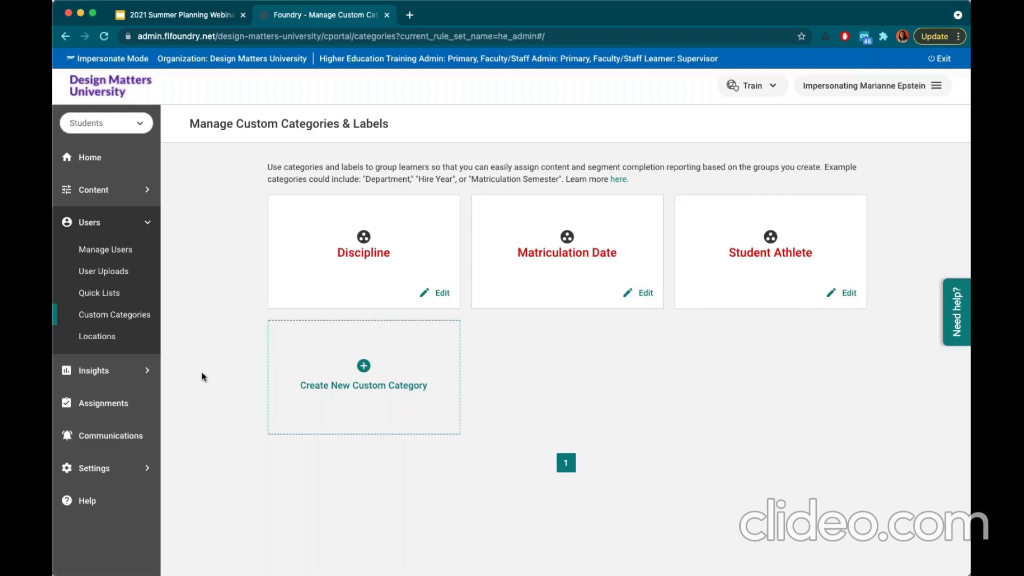
# Step: Start a new notification in the communications, based on the Default HE Student Training Invitation
pyautogui.click(118, 442)
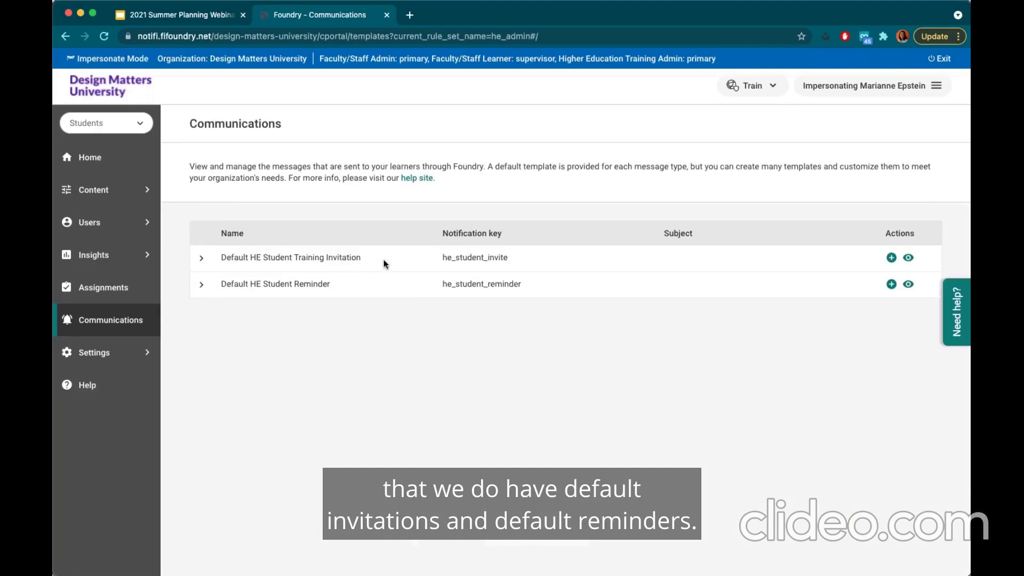
pyautogui.click(201, 258)
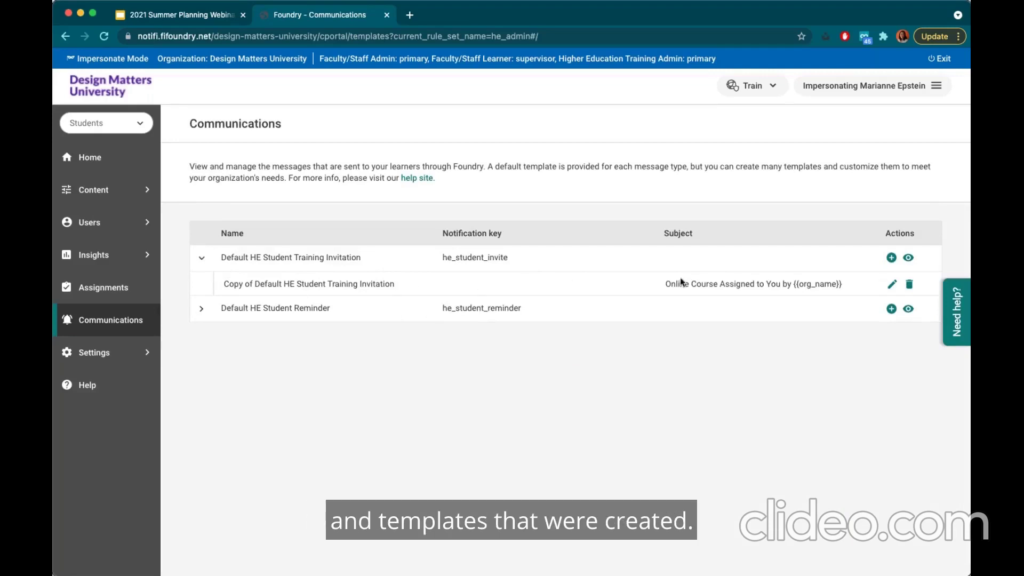
pyautogui.click(890, 258)
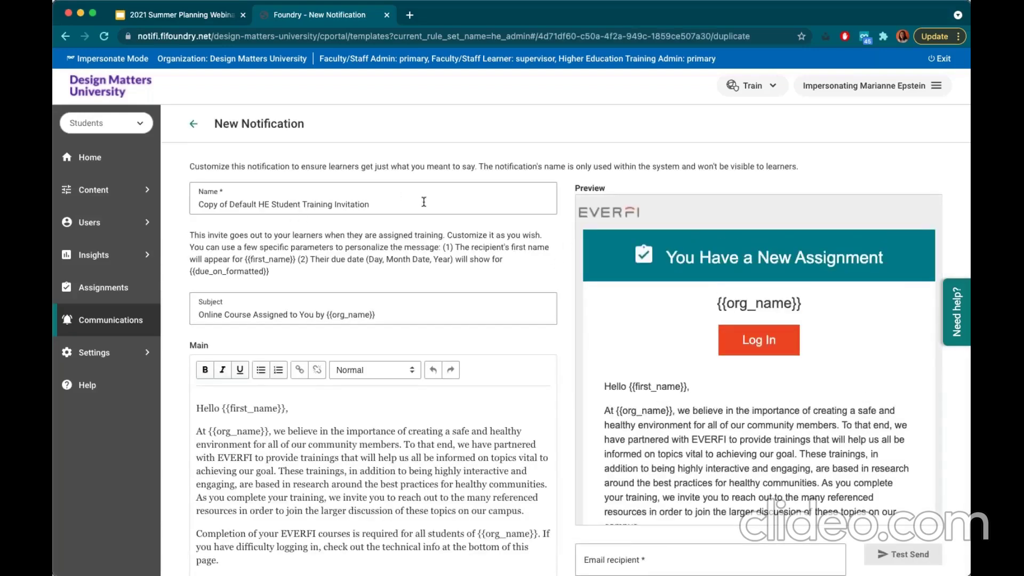
# Step: Name the notification "New Students Fall 2021 Invitation"
pyautogui.click(441, 198)
pyautogui.tripleClick(431, 206)
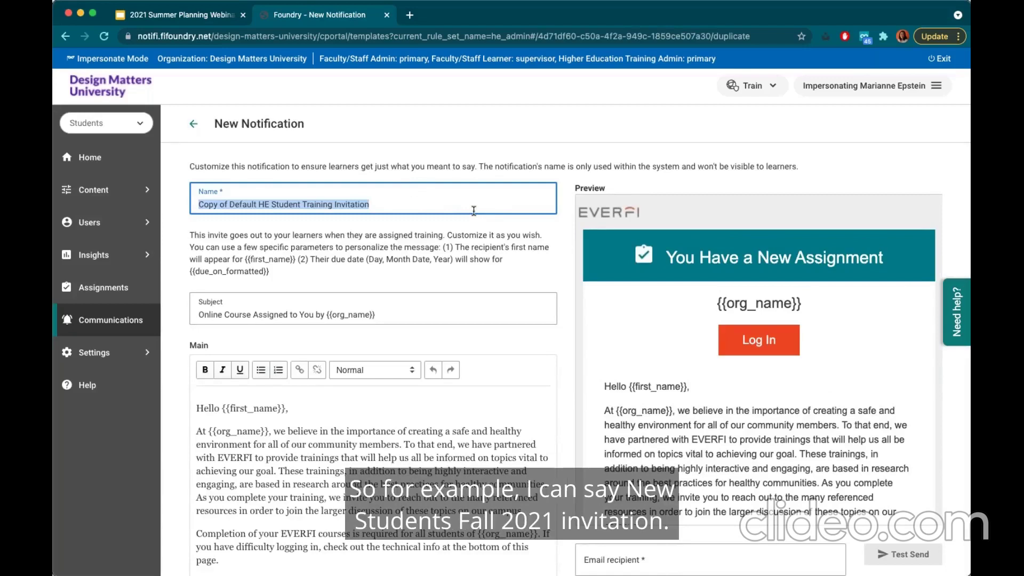
pyautogui.write('New St')
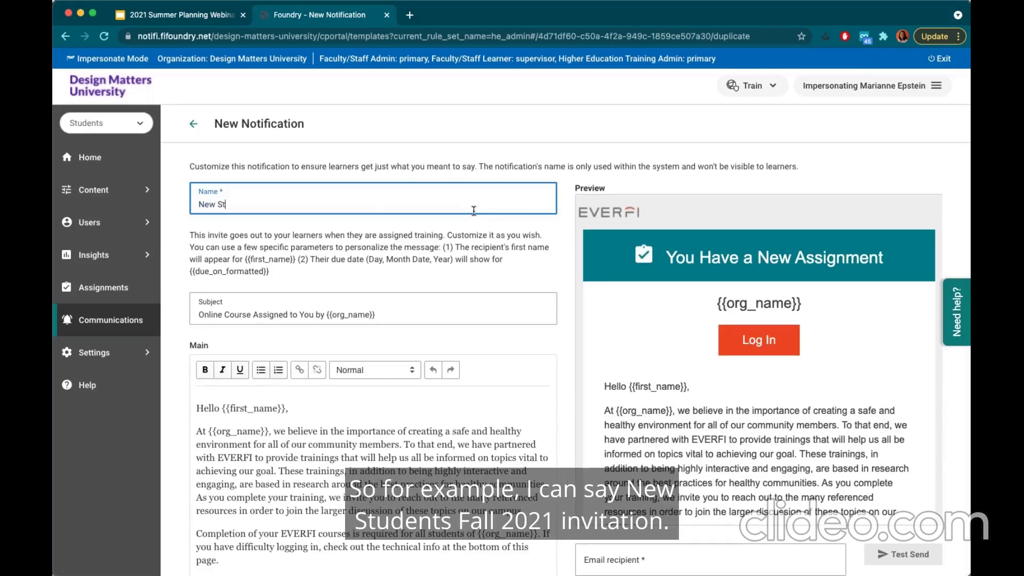
pyautogui.write('udents Fall 2021 Invitation')
pyautogui.click(497, 272)
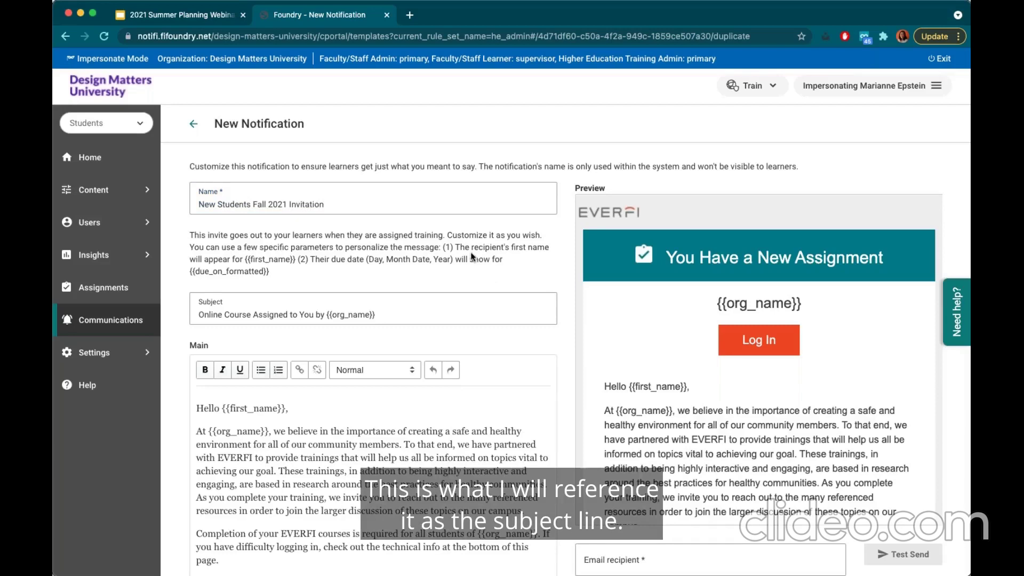
# Step: Examine the invitation's subject line and the {{org_name}} placeholder inside it
pyautogui.scroll(-1, 471, 257)
pyautogui.tripleClick(411, 286)
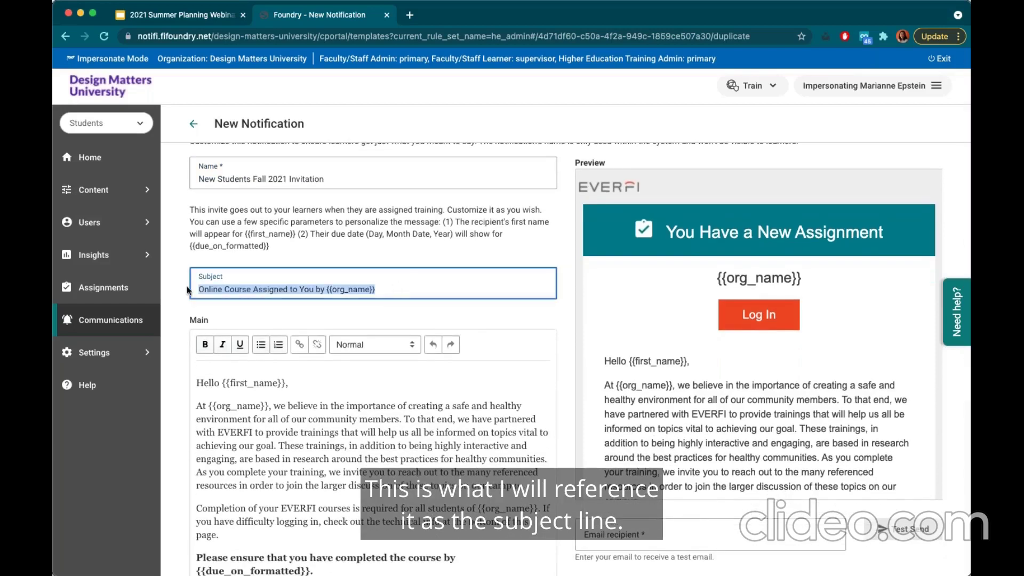
pyautogui.click(284, 293)
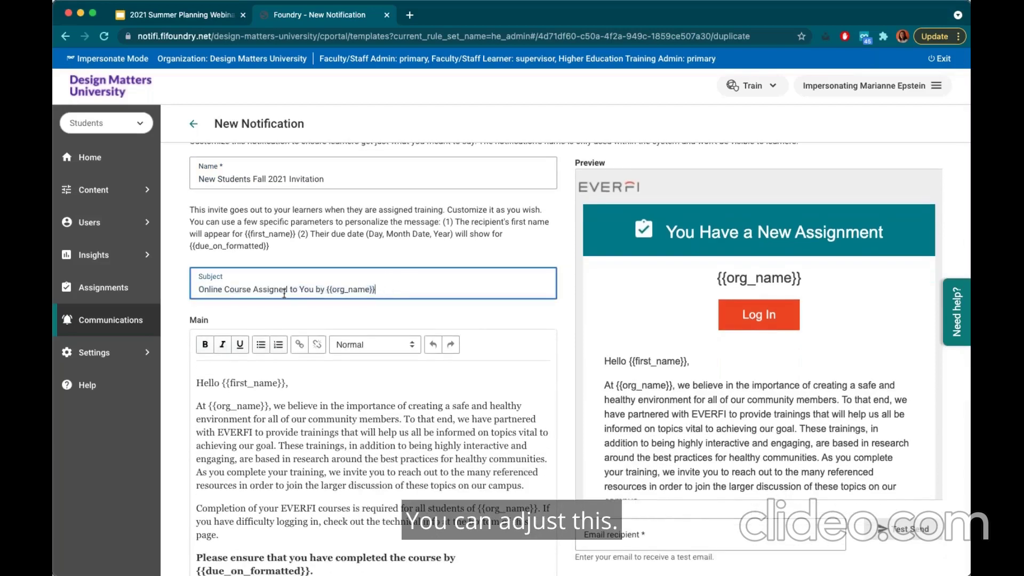
pyautogui.moveTo(327, 290); pyautogui.dragTo(389, 291)
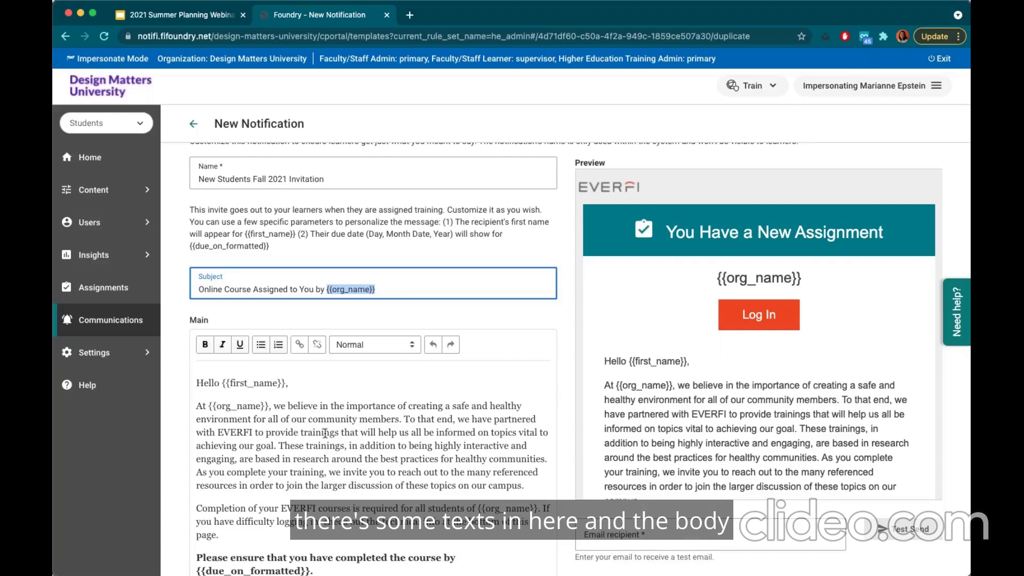
pyautogui.click(416, 291)
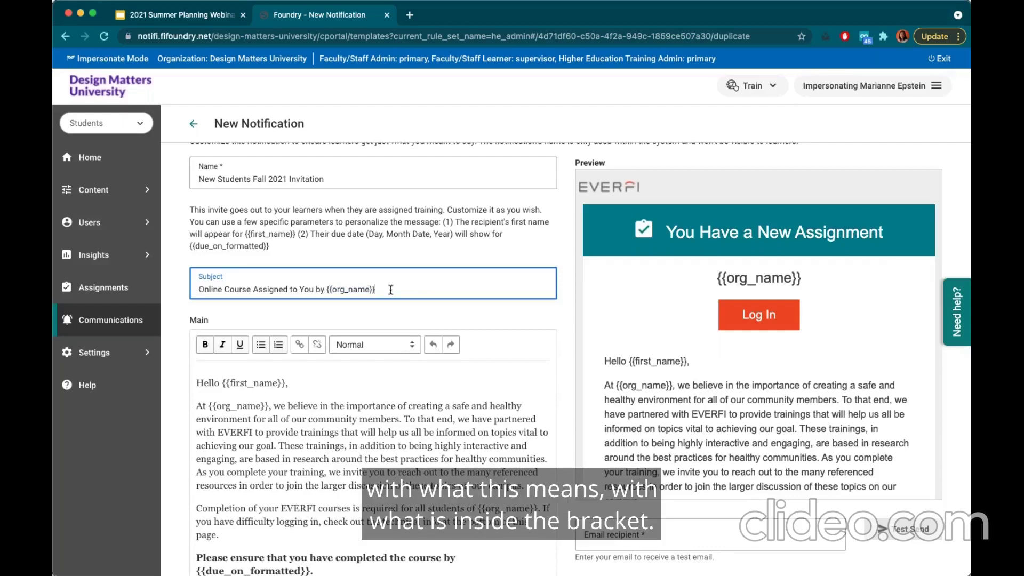
pyautogui.moveTo(383, 291); pyautogui.dragTo(325, 291)
pyautogui.click(415, 295)
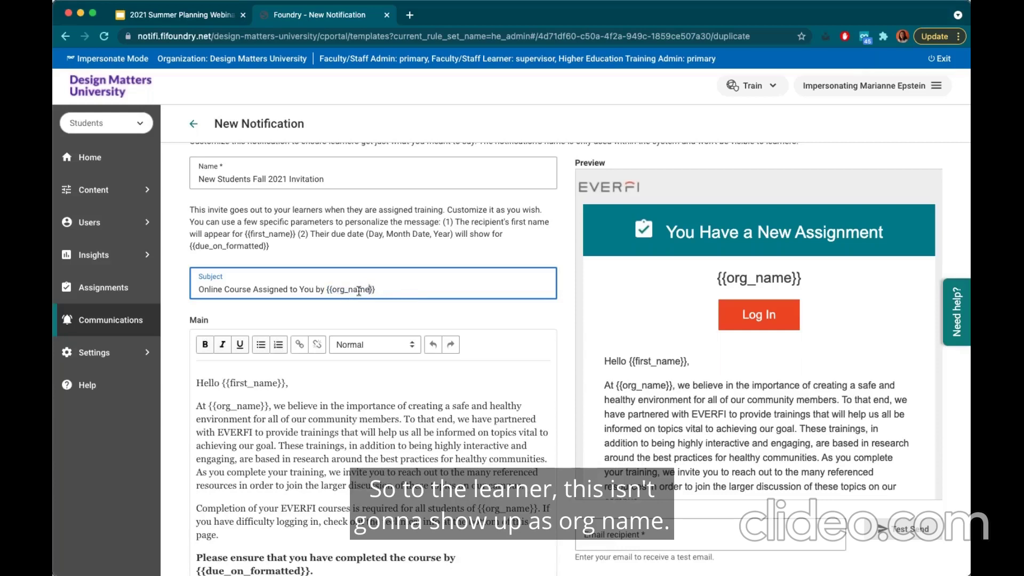
pyautogui.doubleClick(333, 290)
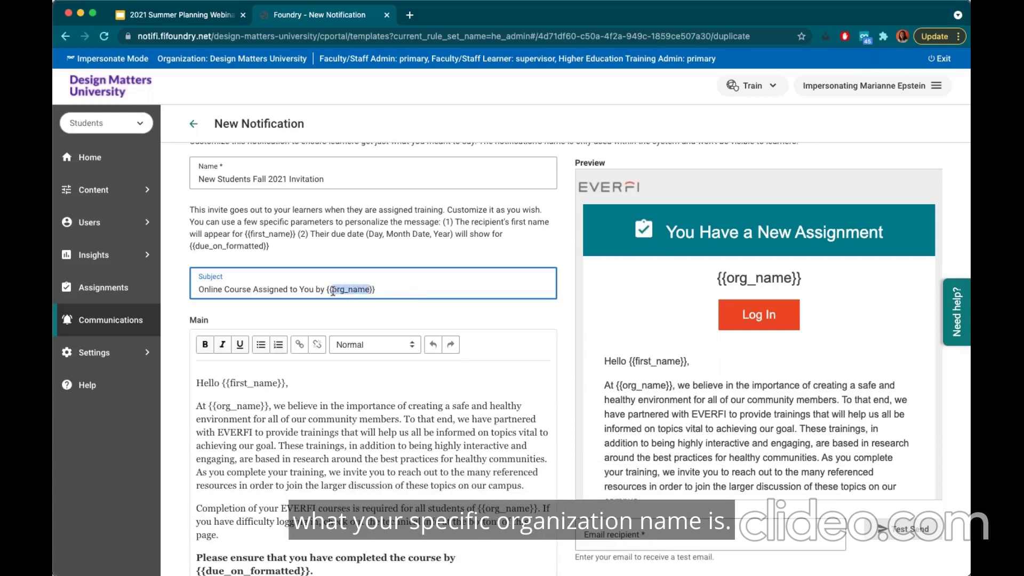
pyautogui.click(395, 292)
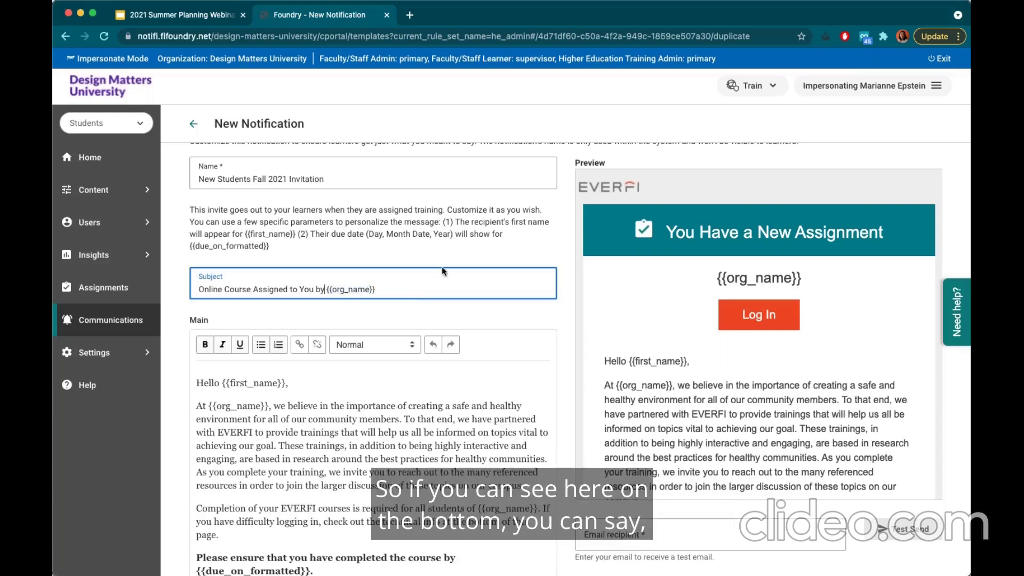
pyautogui.scroll(-2, 442, 267)
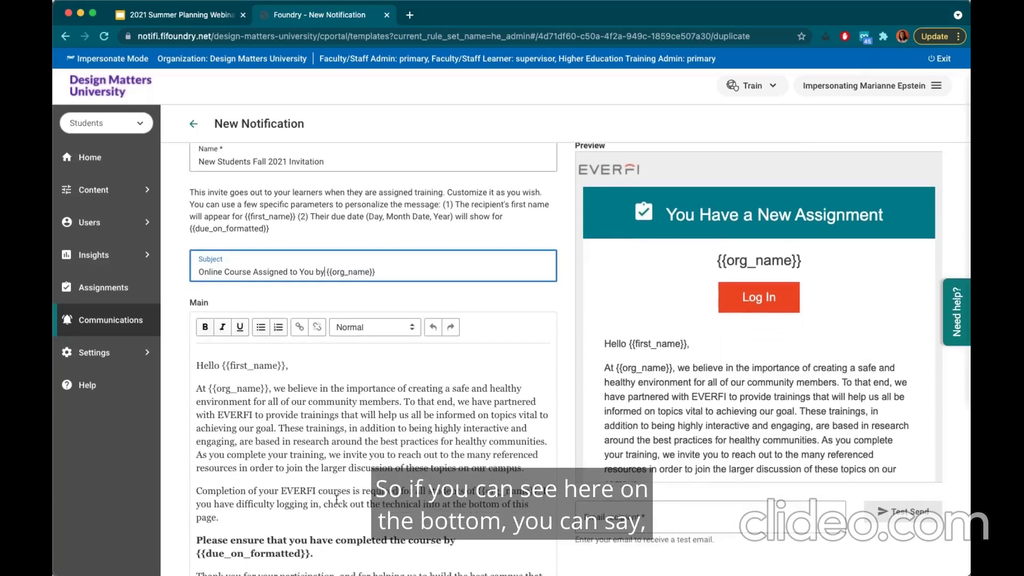
pyautogui.scroll(-1, 312, 540)
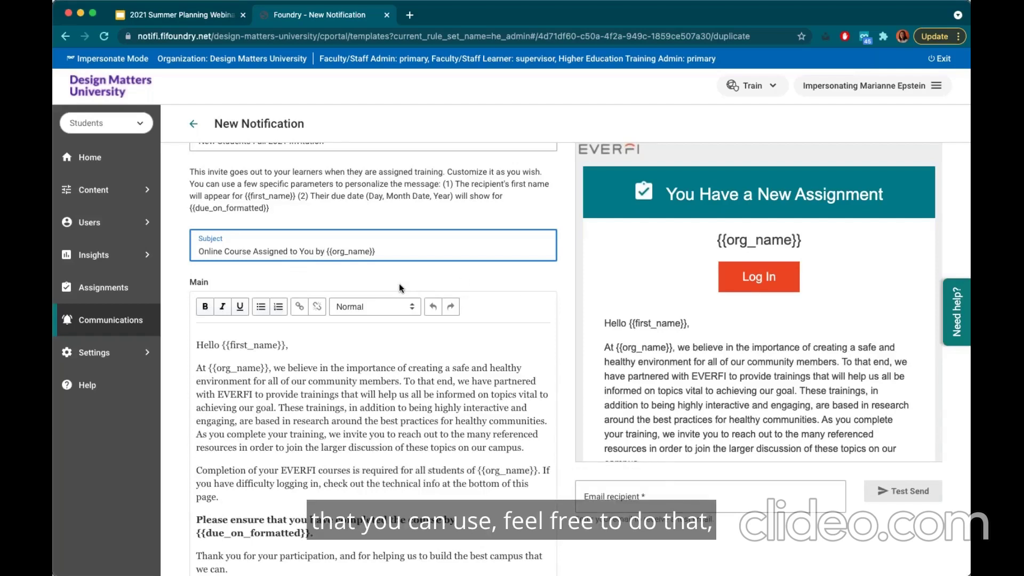
pyautogui.click(395, 251)
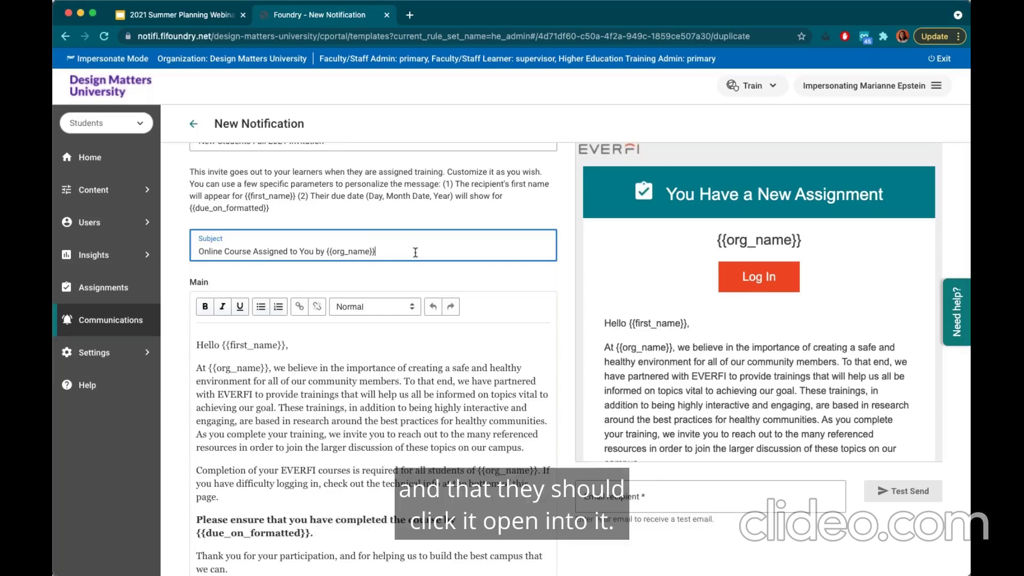
# Step: Look over the invitation's main message text and compare it with the email preview
pyautogui.scroll(-5, 415, 252)
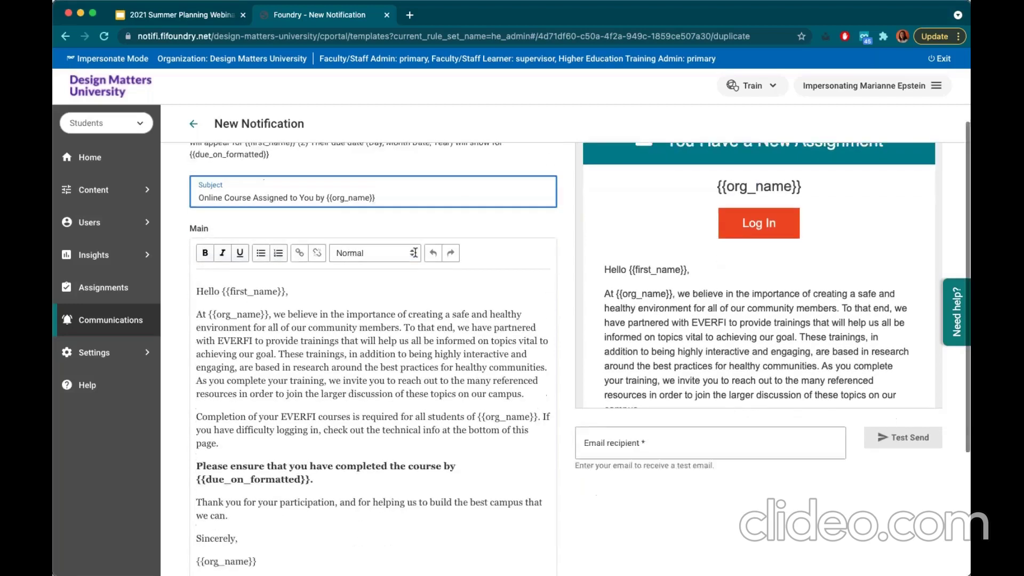
pyautogui.scroll(-1, 370, 337)
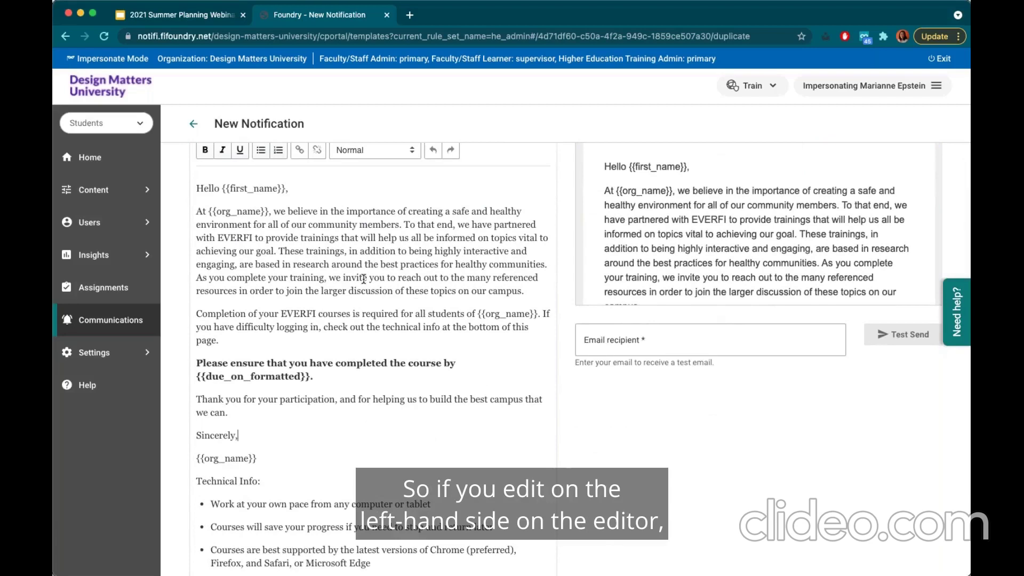
pyautogui.scroll(5, 363, 279)
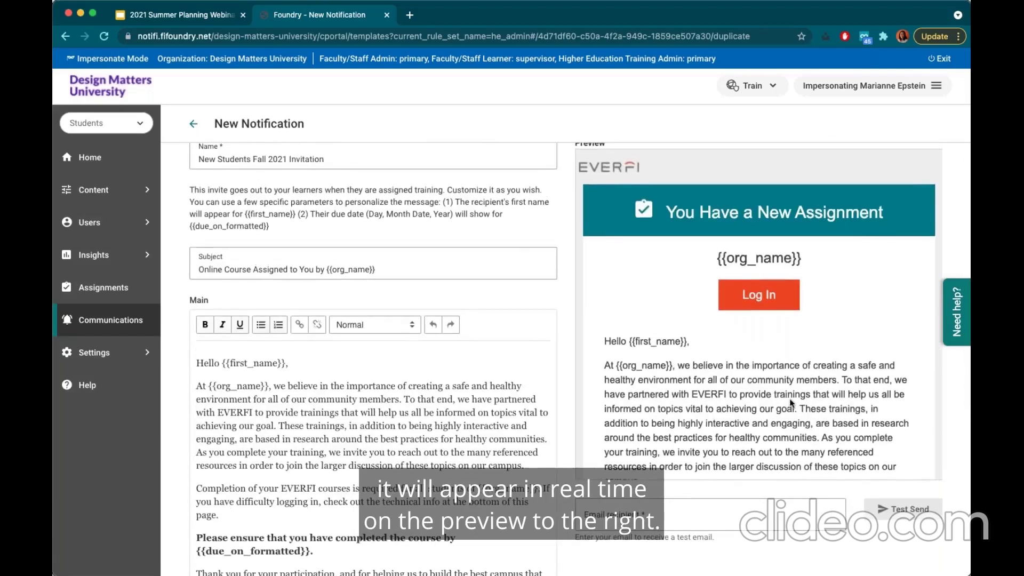
pyautogui.scroll(-1, 791, 402)
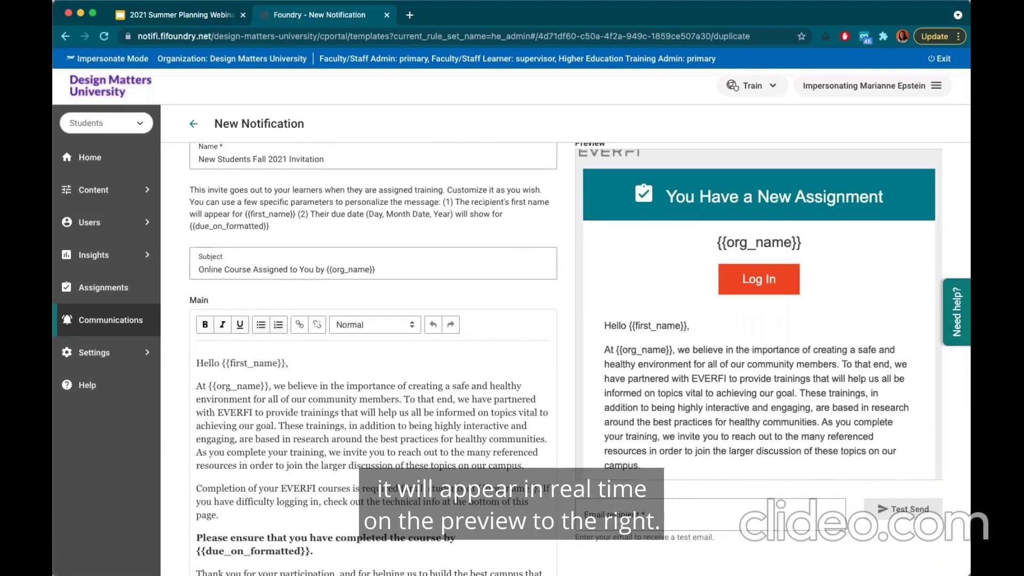
pyautogui.scroll(-1, 277, 413)
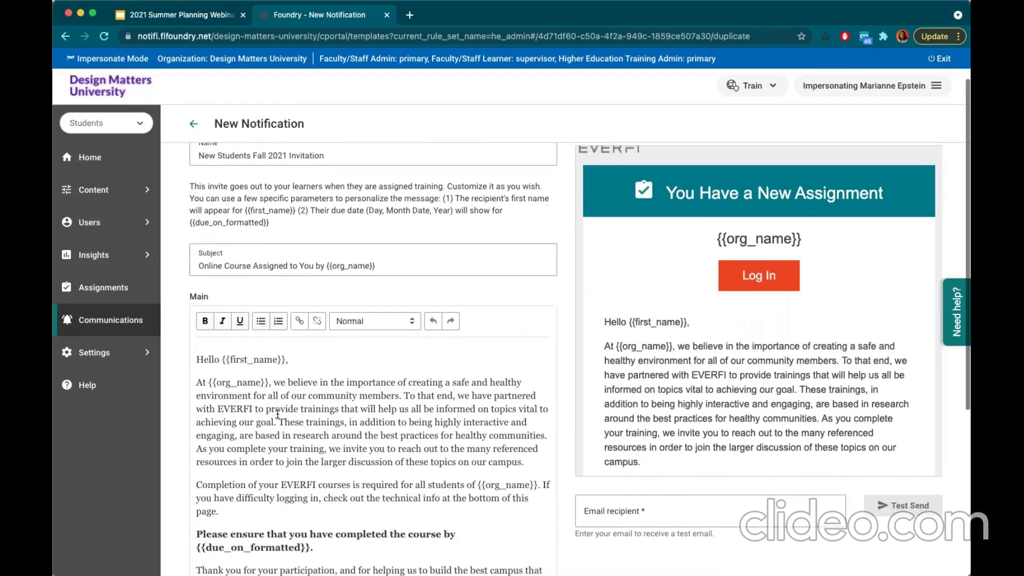
pyautogui.scroll(-3, 277, 413)
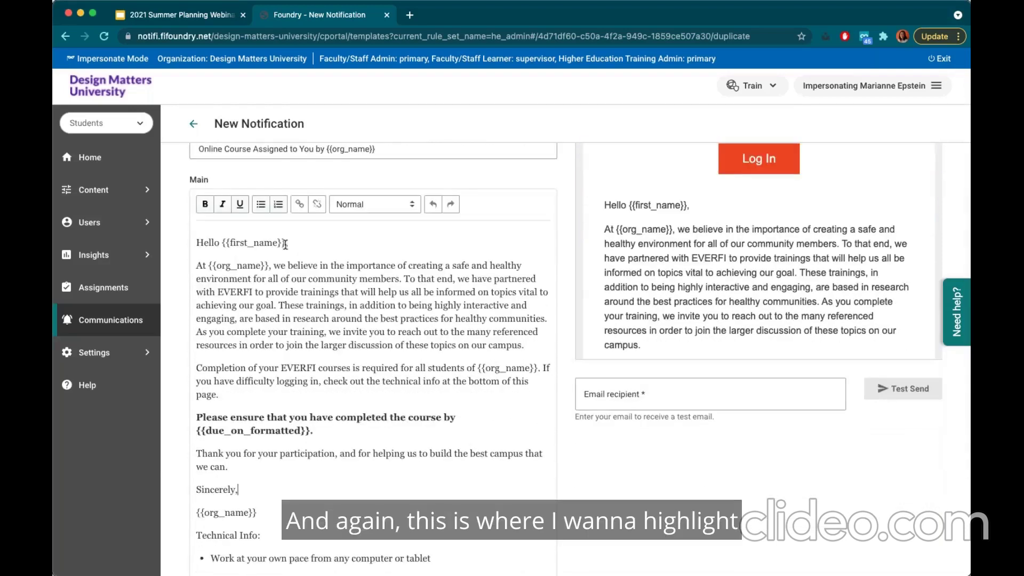
# Step: Examine the {{first_name}} and {{due_on_formatted}} placeholders and the Technical Info section in the message body
pyautogui.moveTo(285, 244); pyautogui.dragTo(221, 243)
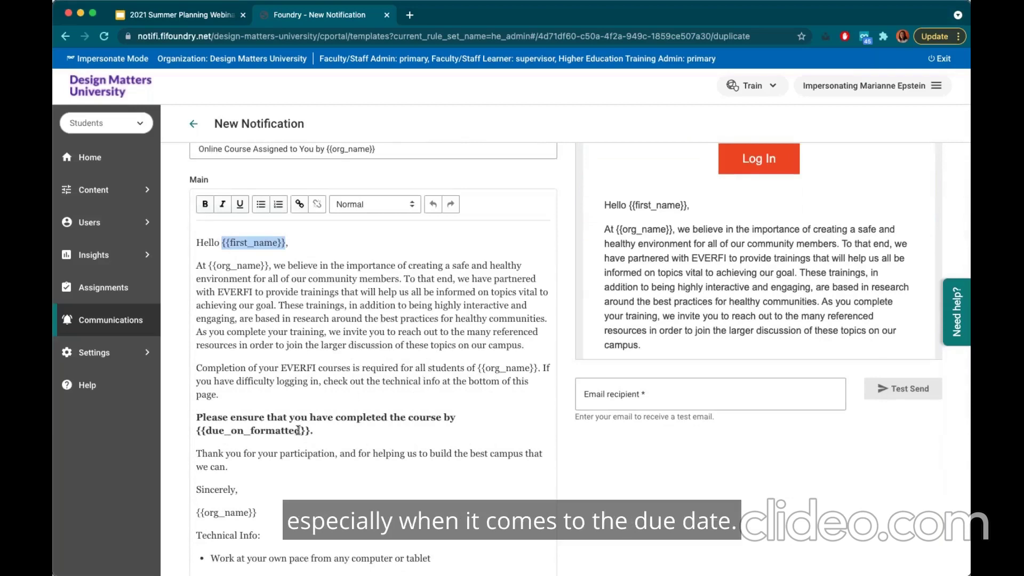
pyautogui.moveTo(311, 430); pyautogui.dragTo(195, 430)
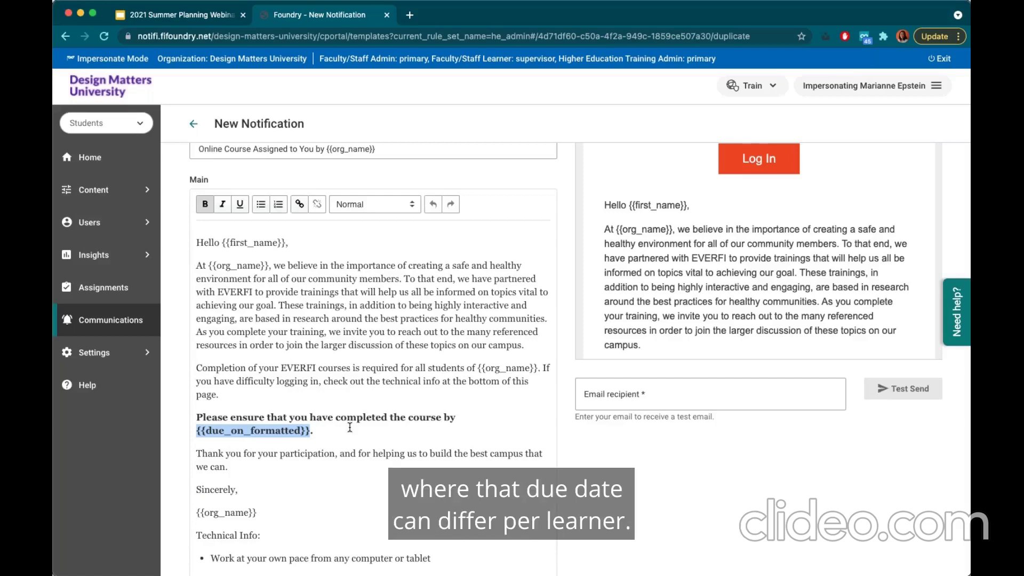
pyautogui.scroll(-2, 350, 428)
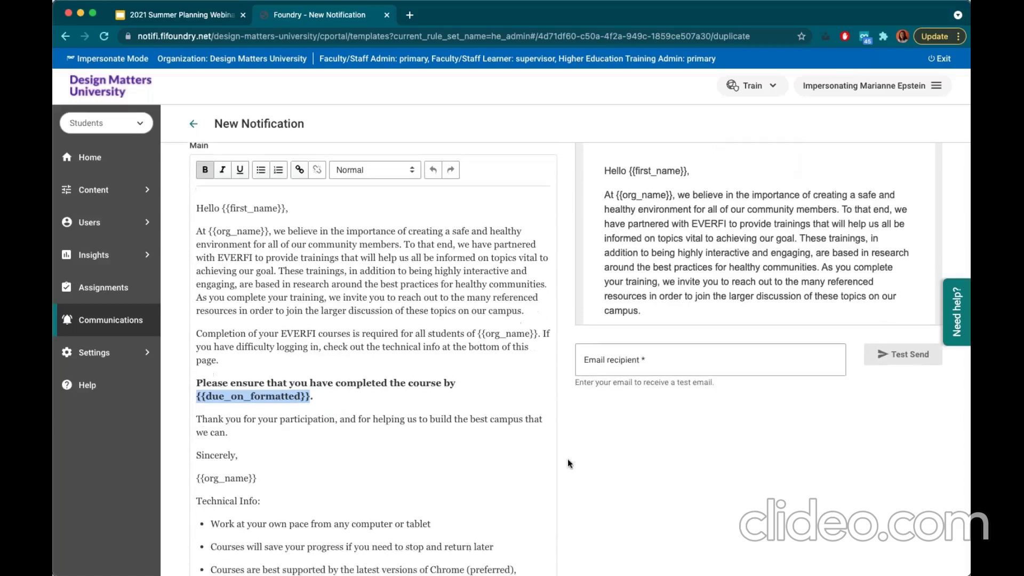
pyautogui.scroll(-1, 410, 393)
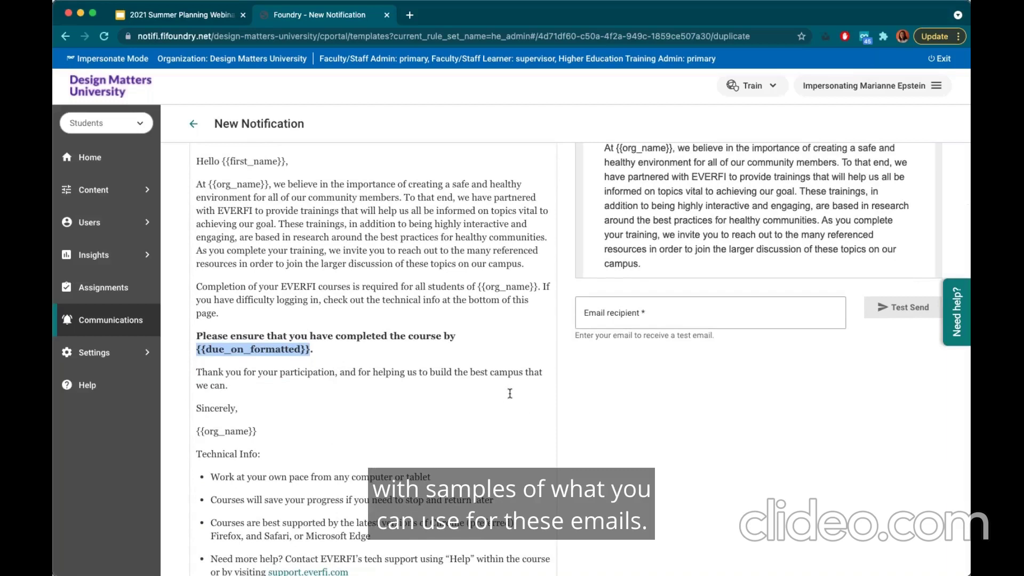
pyautogui.scroll(-2, 510, 392)
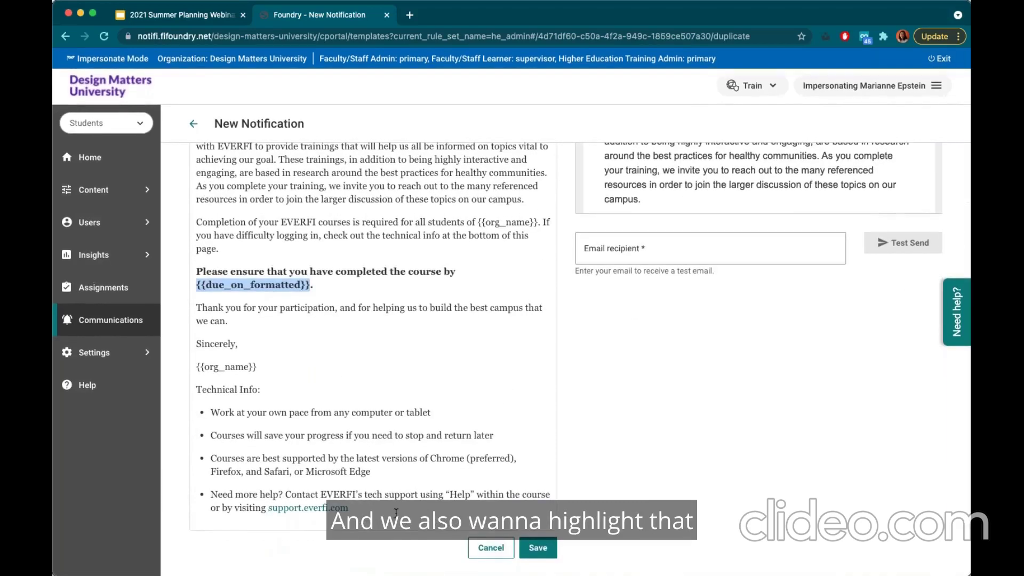
pyautogui.moveTo(395, 512); pyautogui.dragTo(195, 389)
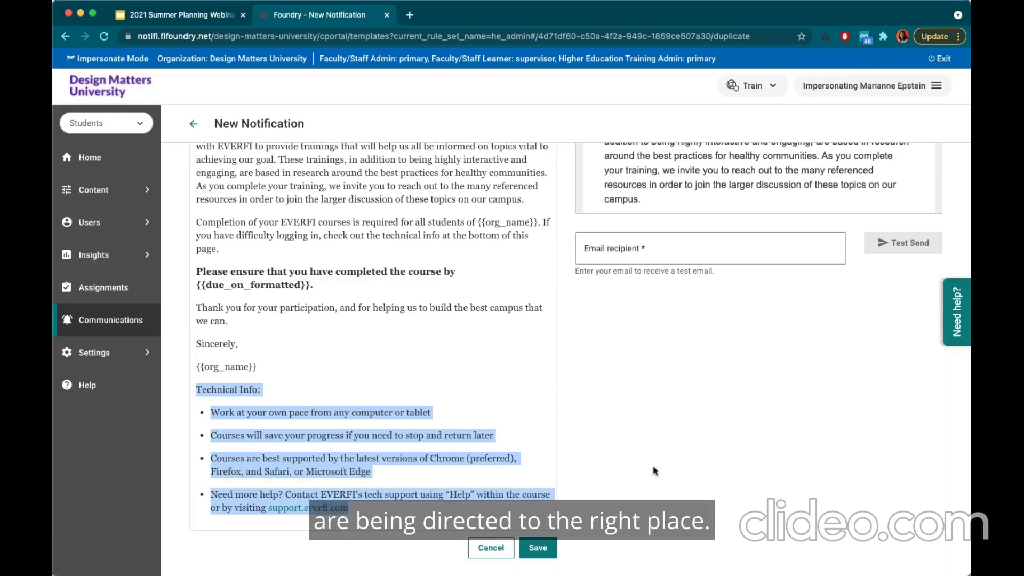
pyautogui.click(654, 470)
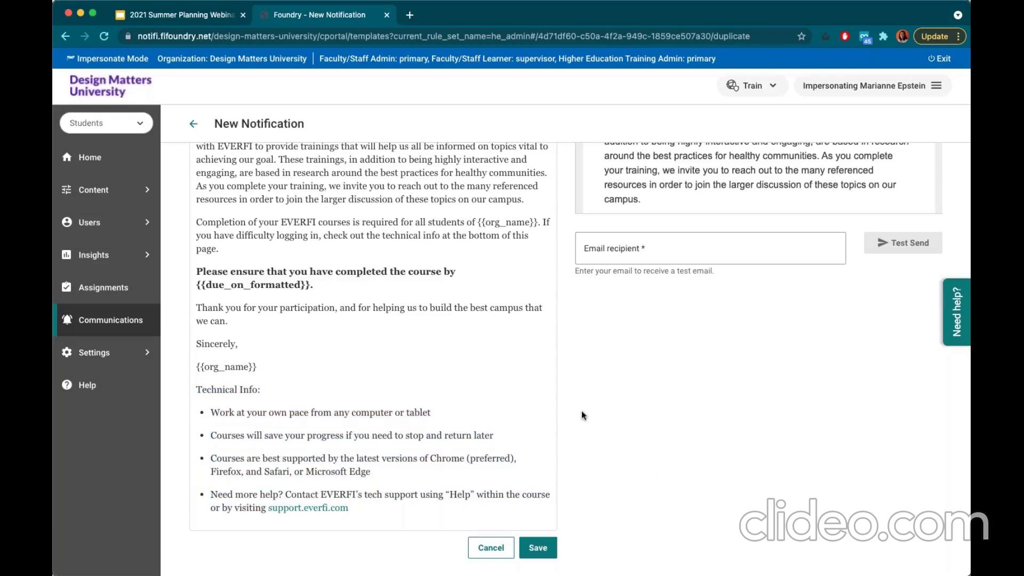
pyautogui.scroll(10, 581, 410)
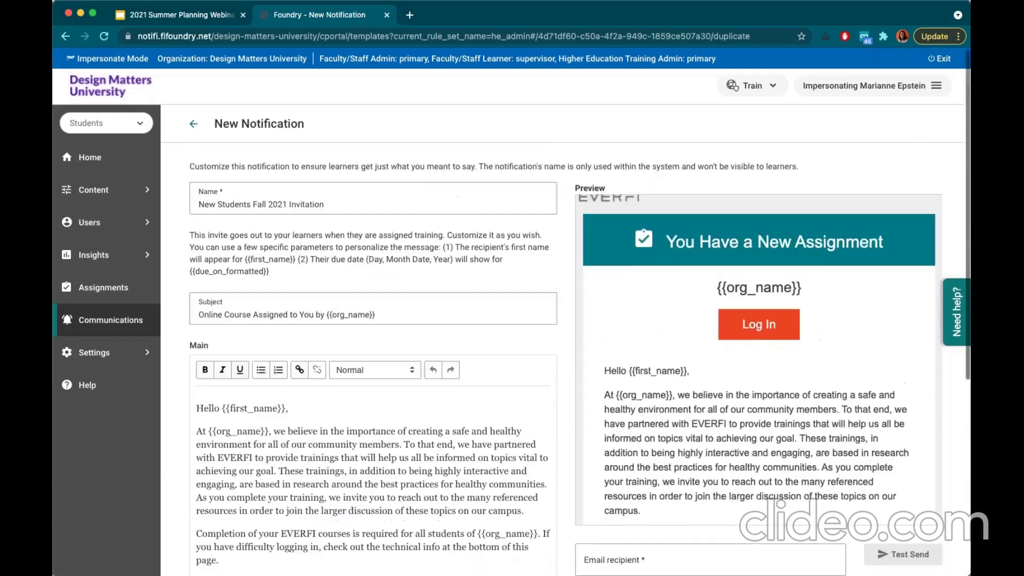
# Step: Review the full email preview, from its header down to the Assigned Content box, the footer and the test email field
pyautogui.scroll(1, 813, 406)
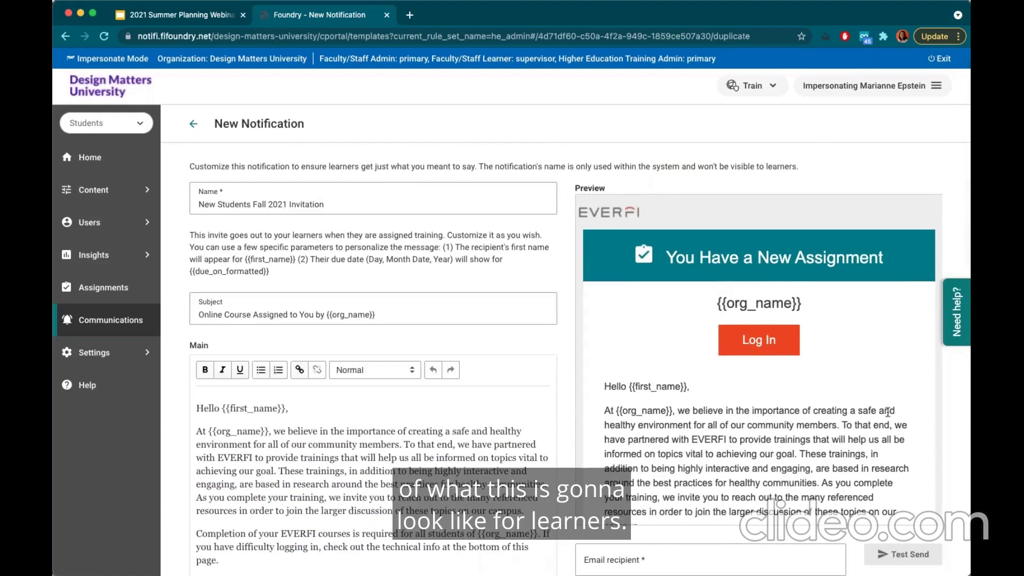
pyautogui.scroll(-15, 887, 412)
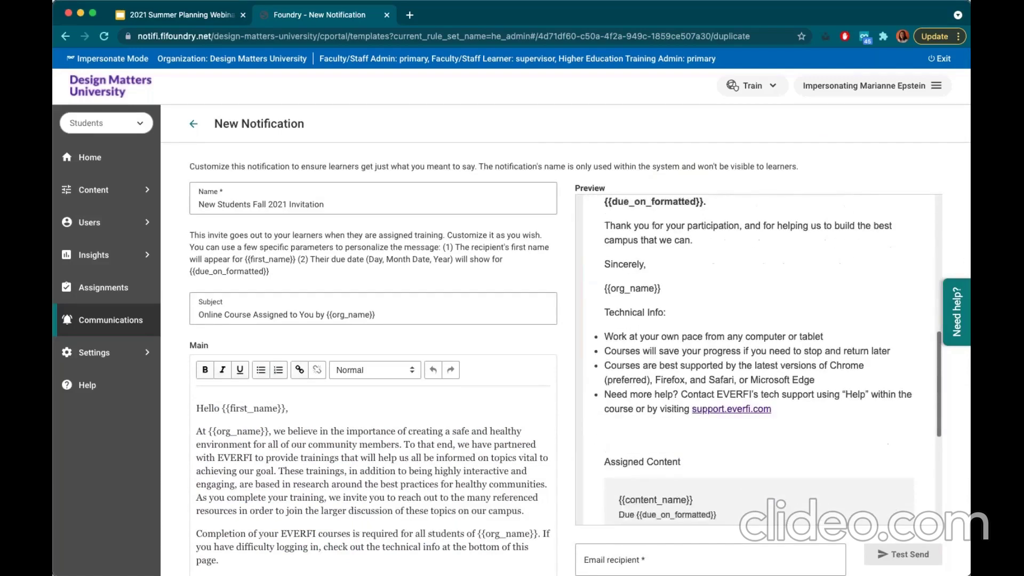
pyautogui.scroll(-5, 825, 474)
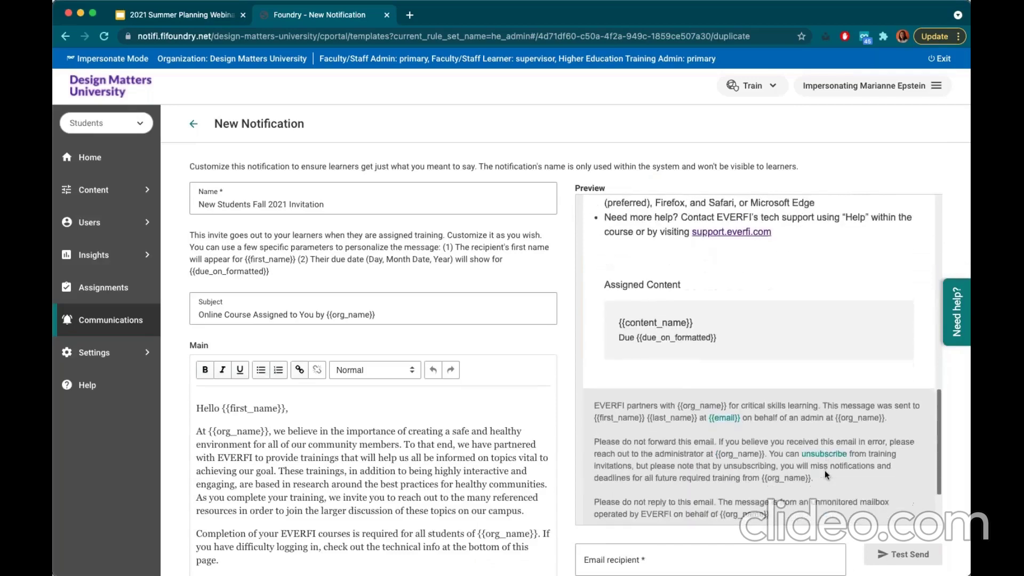
pyautogui.scroll(-4, 824, 474)
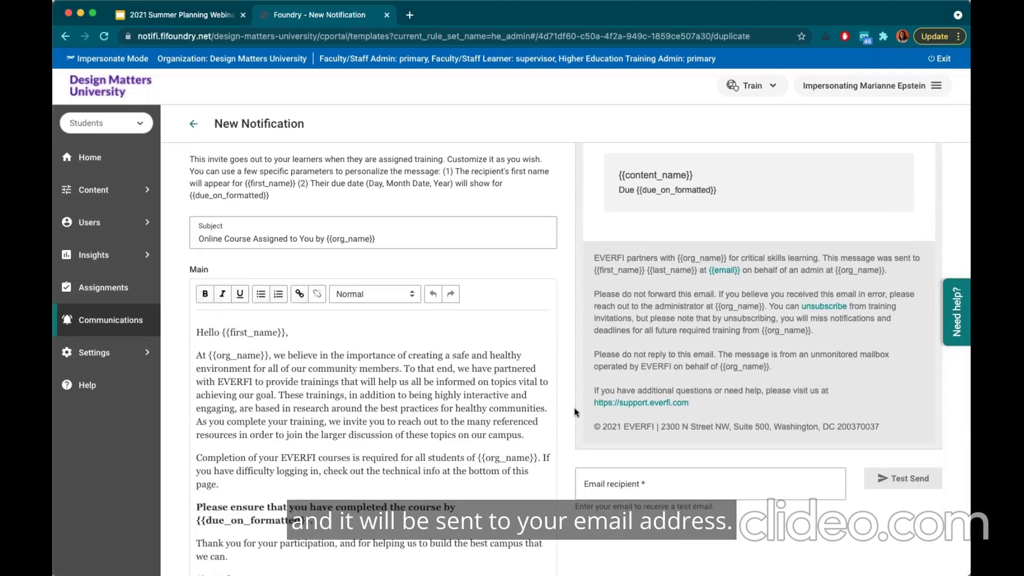
pyautogui.scroll(3, 575, 412)
pyautogui.scroll(10, 574, 411)
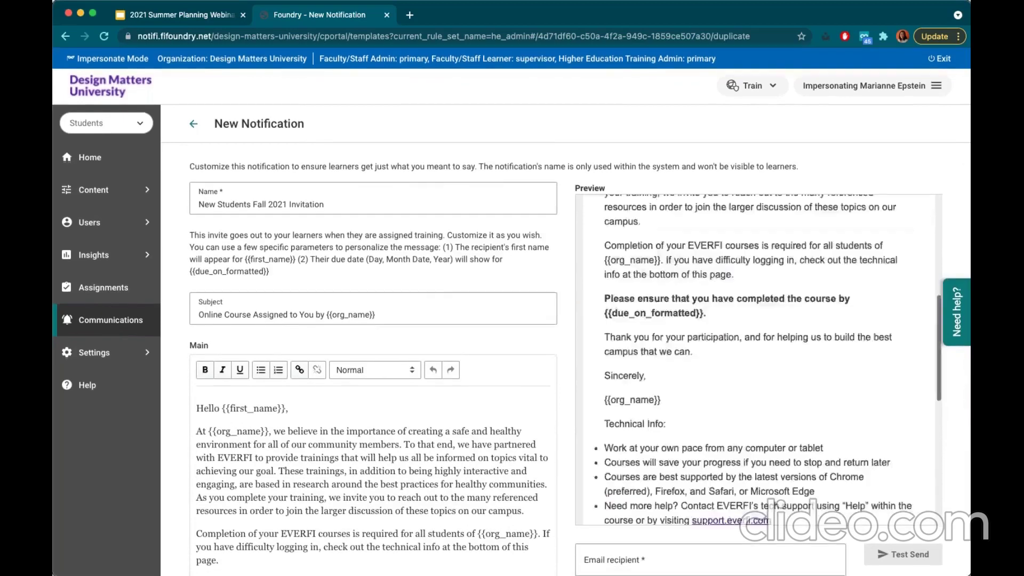
# Step: Leave the new notification for the Communications list and expand the default student training invitation and student reminder templates
pyautogui.click(193, 127)
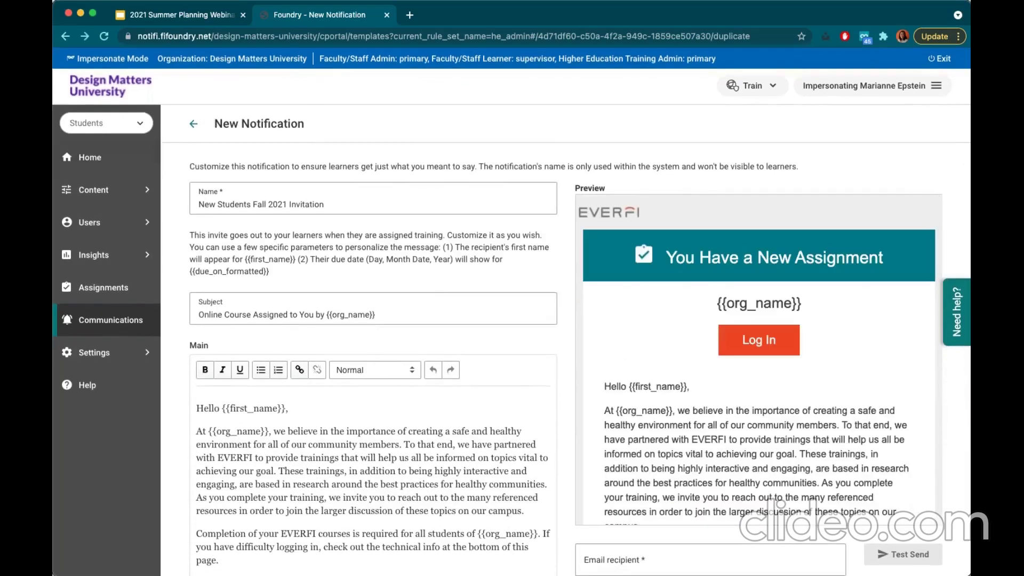
pyautogui.click(203, 257)
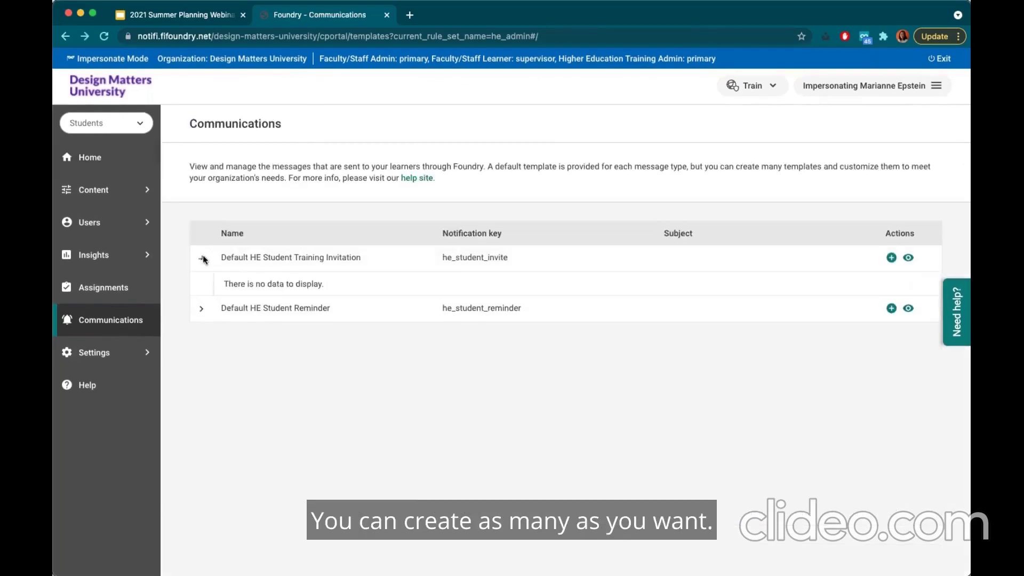
pyautogui.click(201, 309)
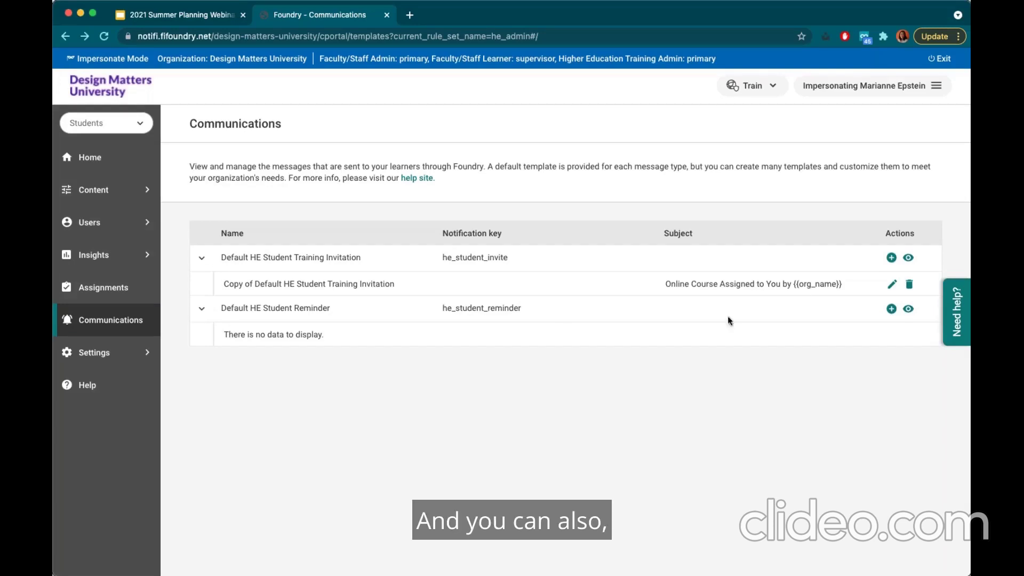
# Step: Open the copy of the default student training invitation for editing and examine the {{org_name}} sign-off in its message
pyautogui.click(891, 286)
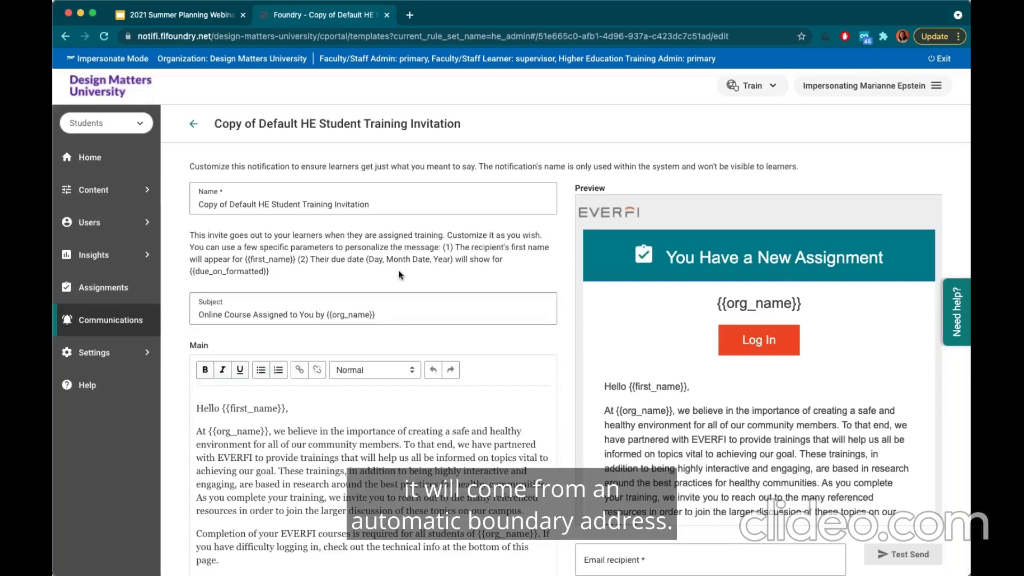
pyautogui.scroll(-5, 294, 466)
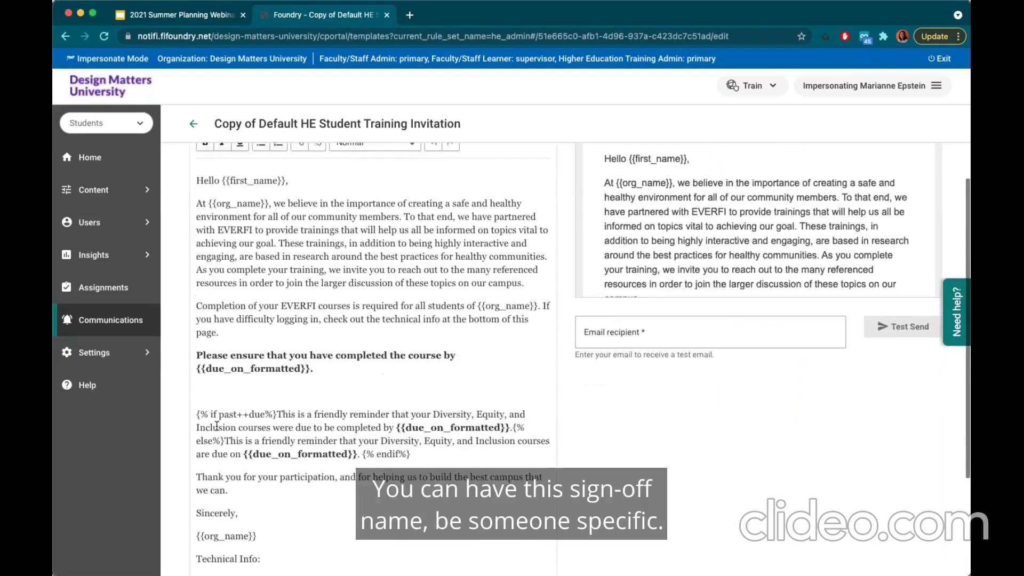
pyautogui.scroll(-1, 294, 466)
pyautogui.moveTo(272, 433); pyautogui.dragTo(193, 433)
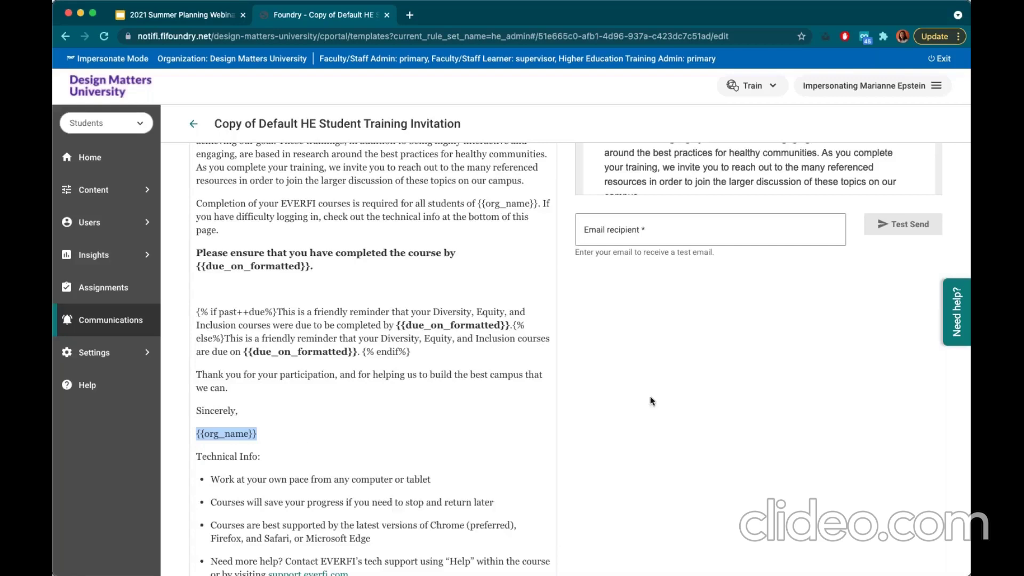
pyautogui.scroll(3, 208, 316)
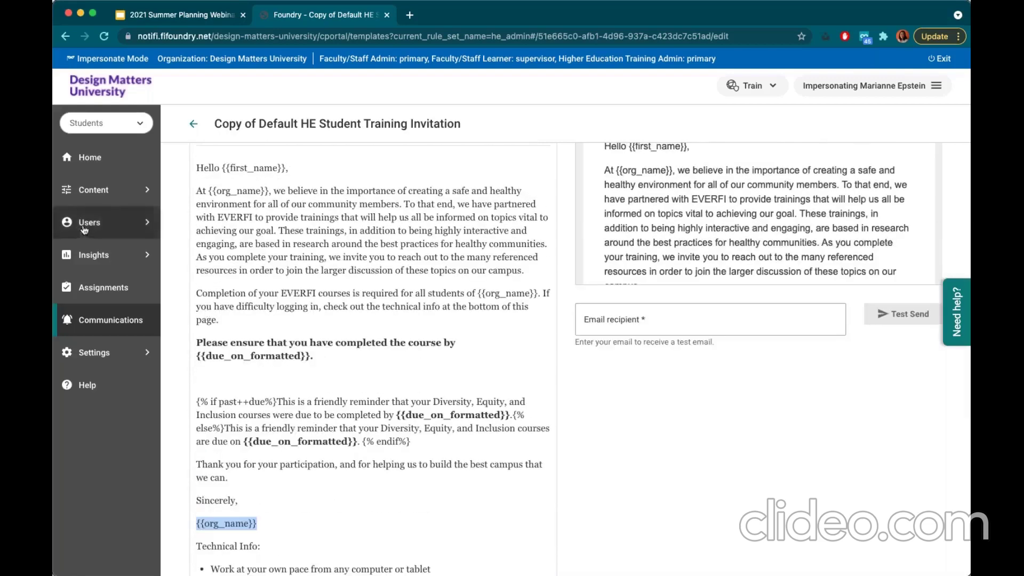
# Step: Open the Content Library and look over the courses offered for students
pyautogui.click(114, 187)
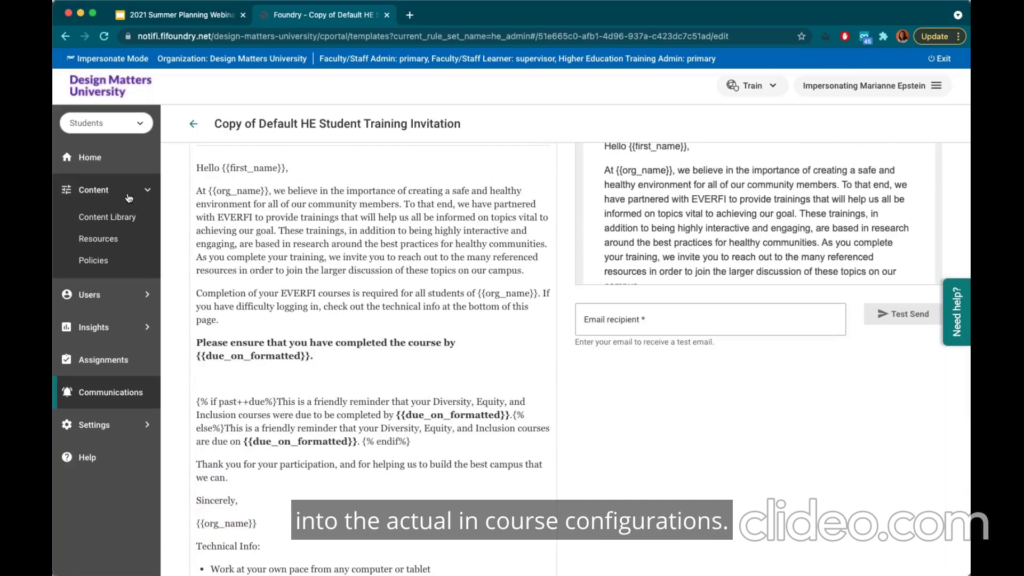
pyautogui.click(107, 217)
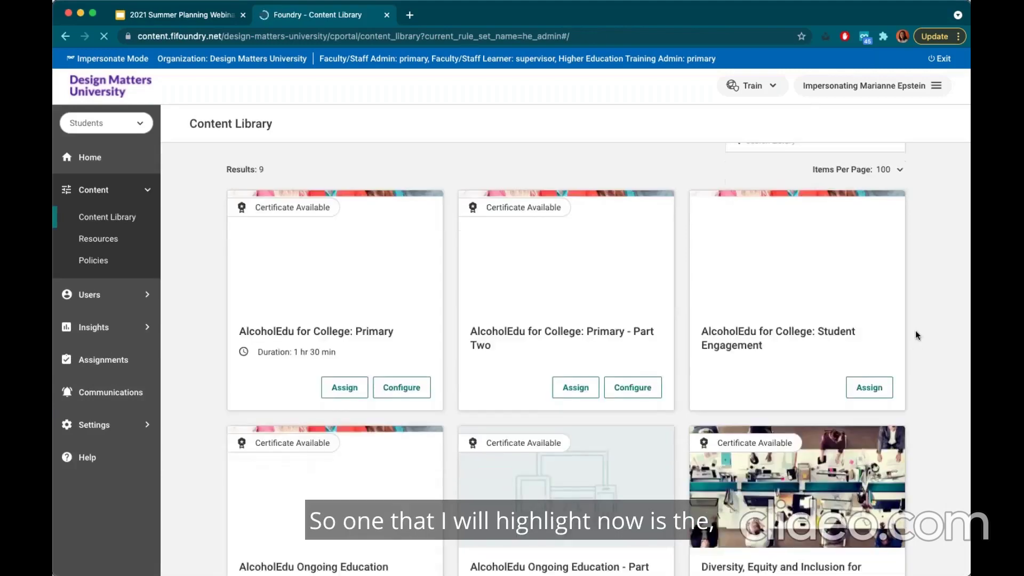
pyautogui.scroll(-8, 915, 336)
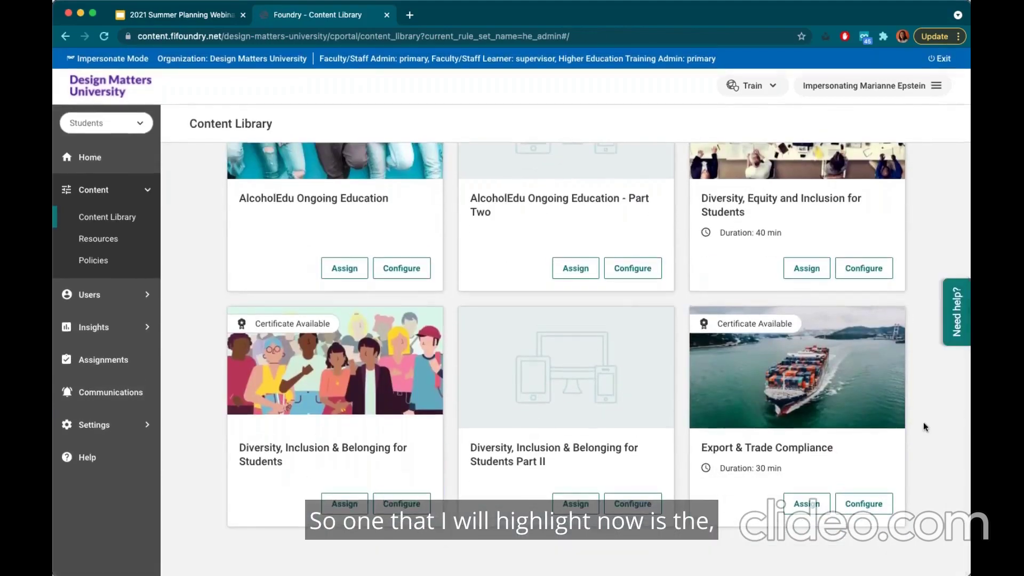
pyautogui.scroll(-1, 923, 422)
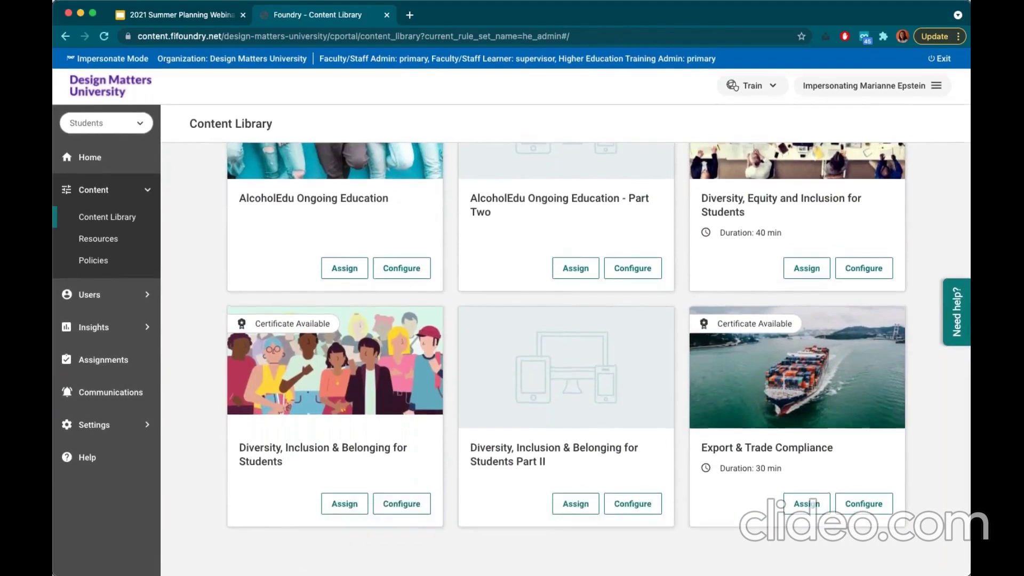
pyautogui.scroll(10, 832, 320)
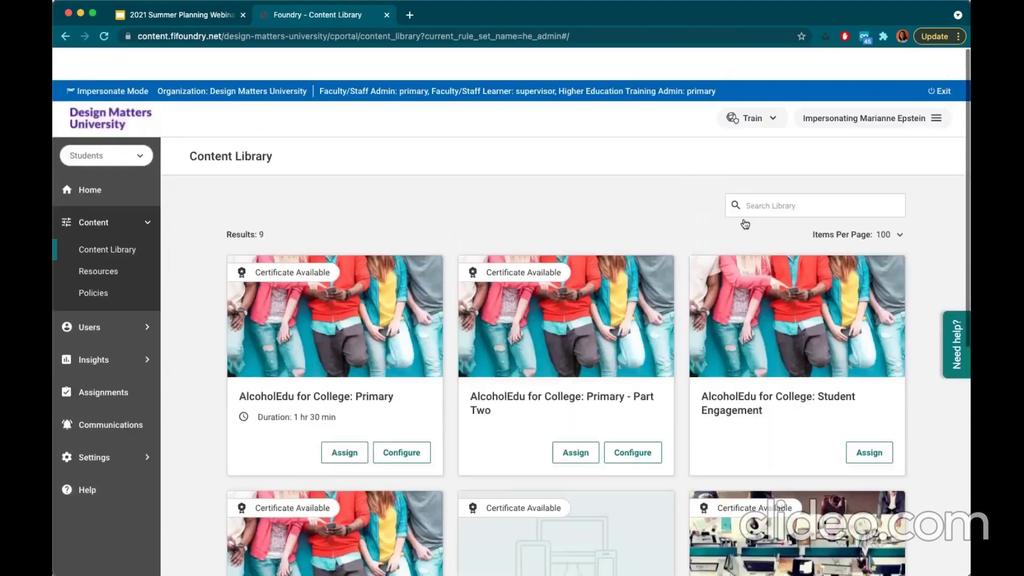
pyautogui.click(755, 173)
pyautogui.write('diversity')
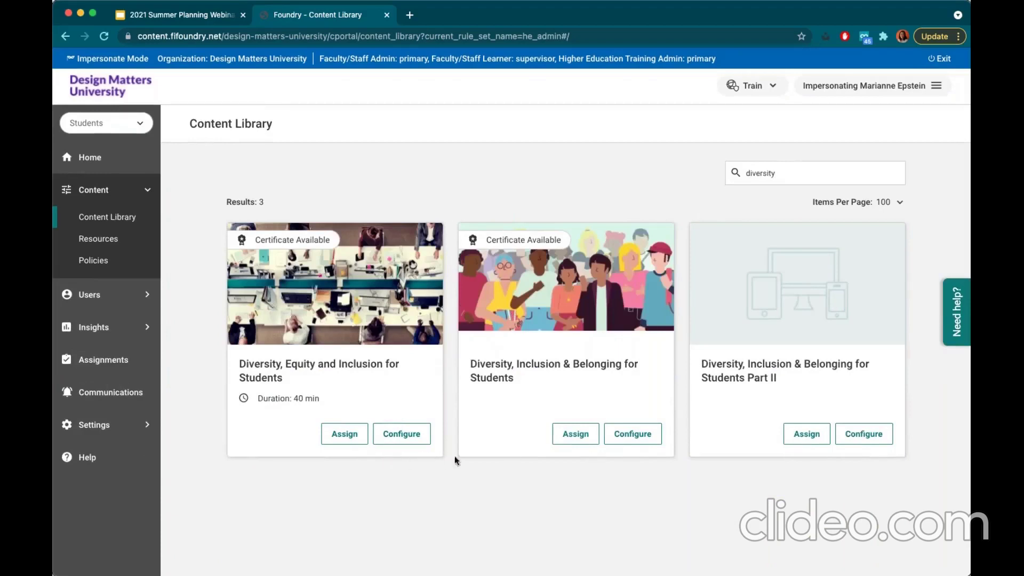
pyautogui.click(405, 441)
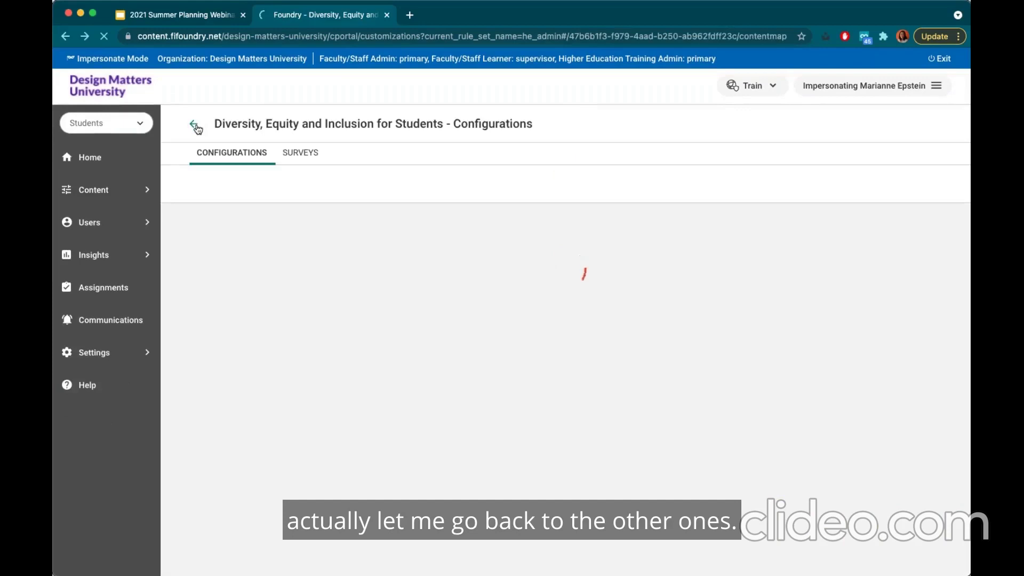
pyautogui.click(195, 127)
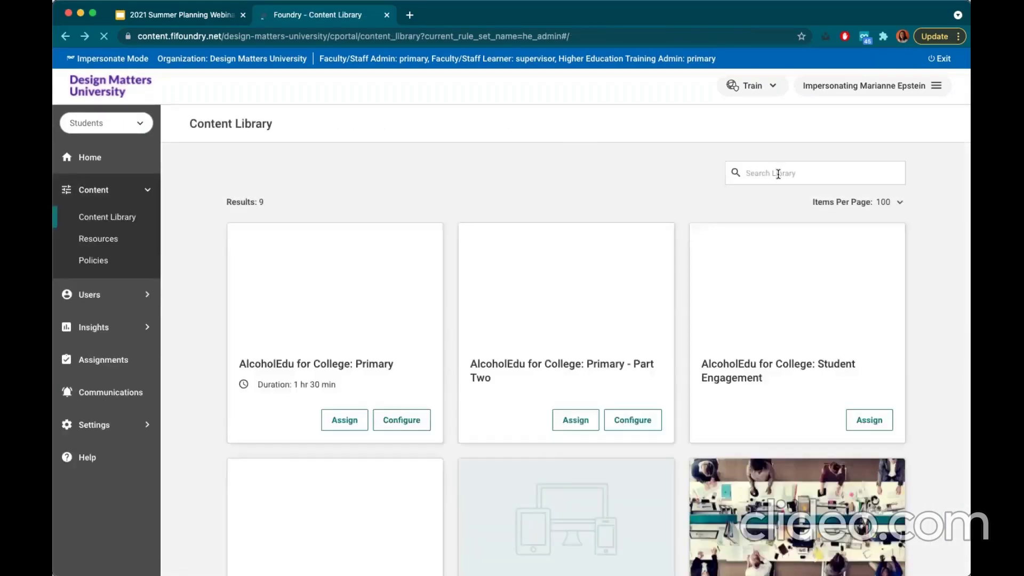
# Step: Search the Content Library for "diversity" and open the configurations of Diversity, Inclusion & Belonging for Students
pyautogui.click(777, 173)
pyautogui.write('diversity')
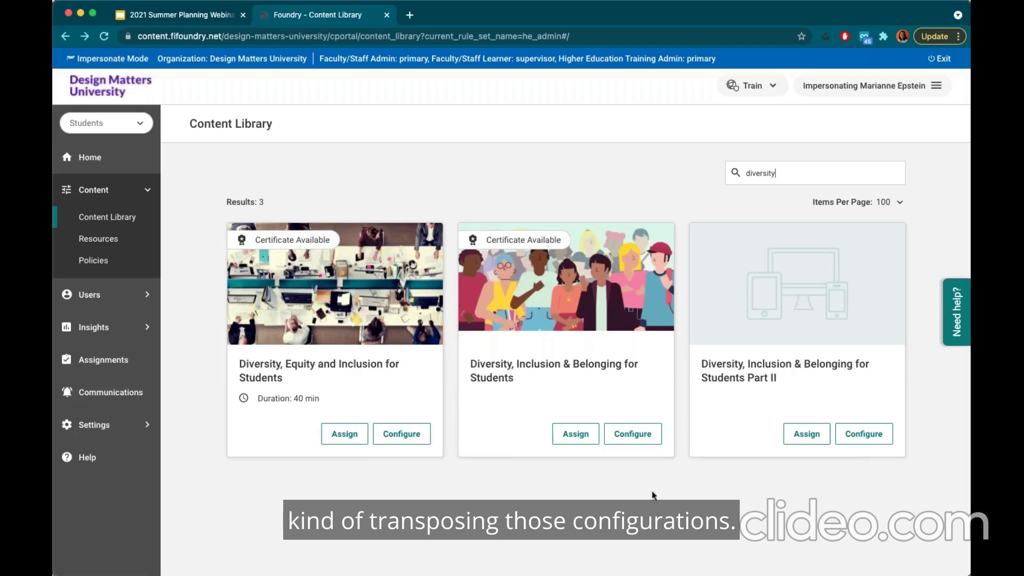
pyautogui.click(636, 435)
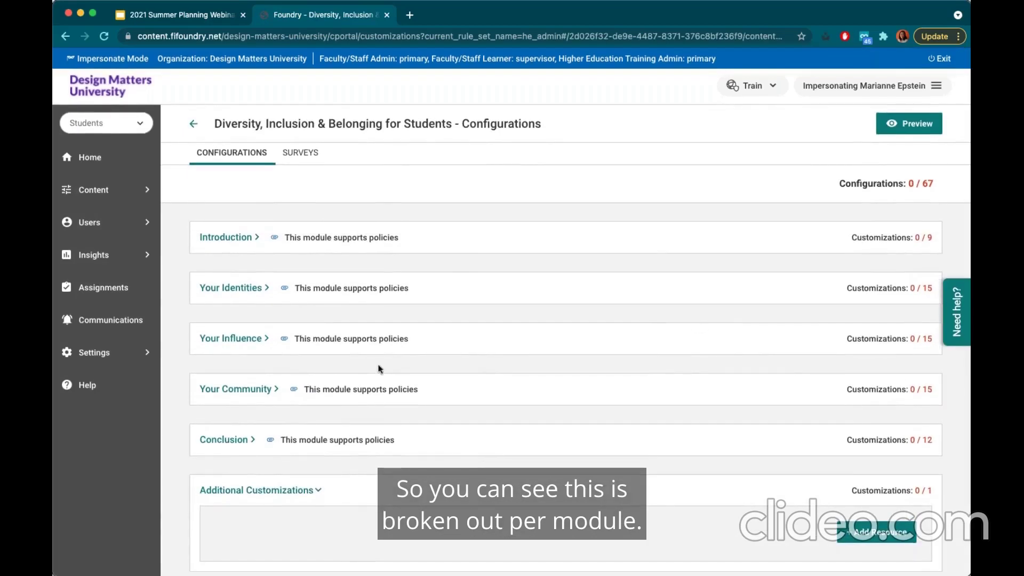
# Step: Expand the Introduction module and examine the customizable items of its welcome, welcome video and policy pages
pyautogui.click(226, 238)
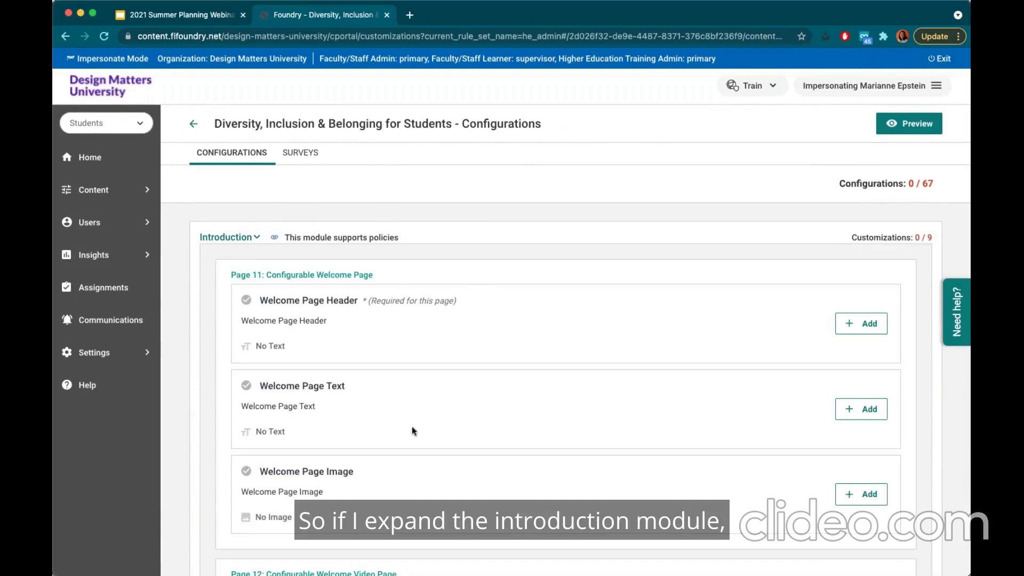
pyautogui.scroll(-2, 381, 354)
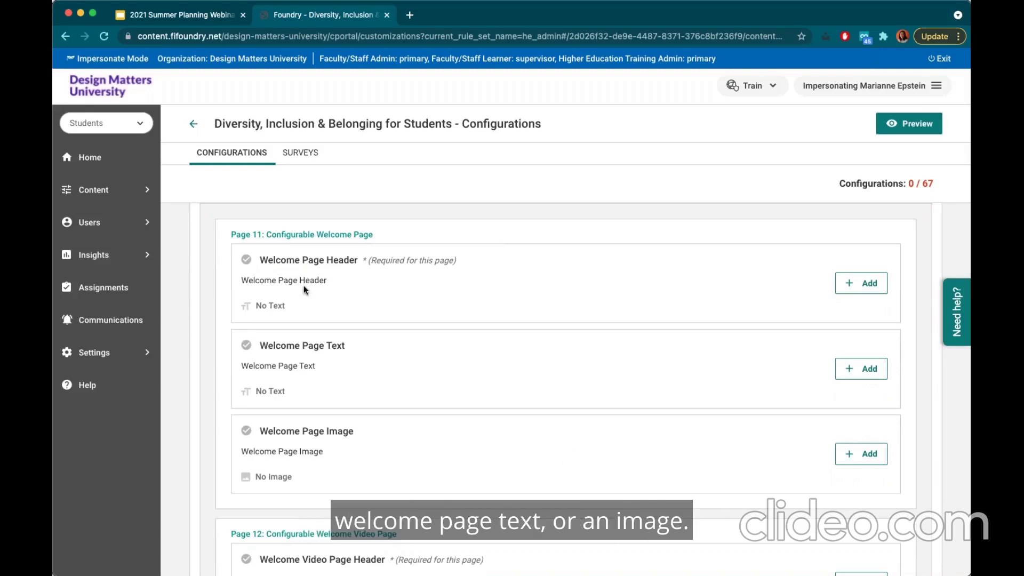
pyautogui.scroll(-6, 306, 290)
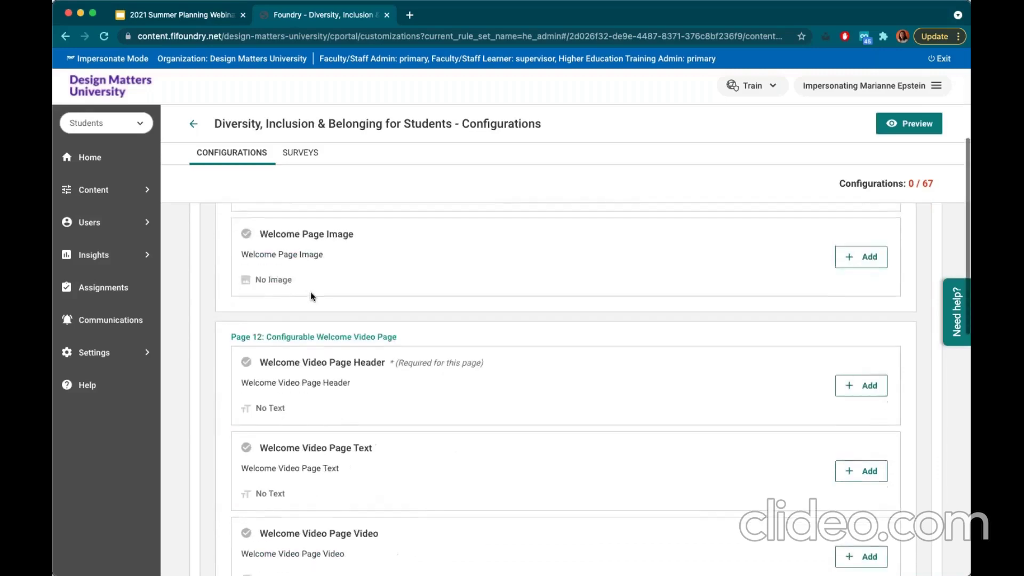
pyautogui.scroll(-5, 405, 454)
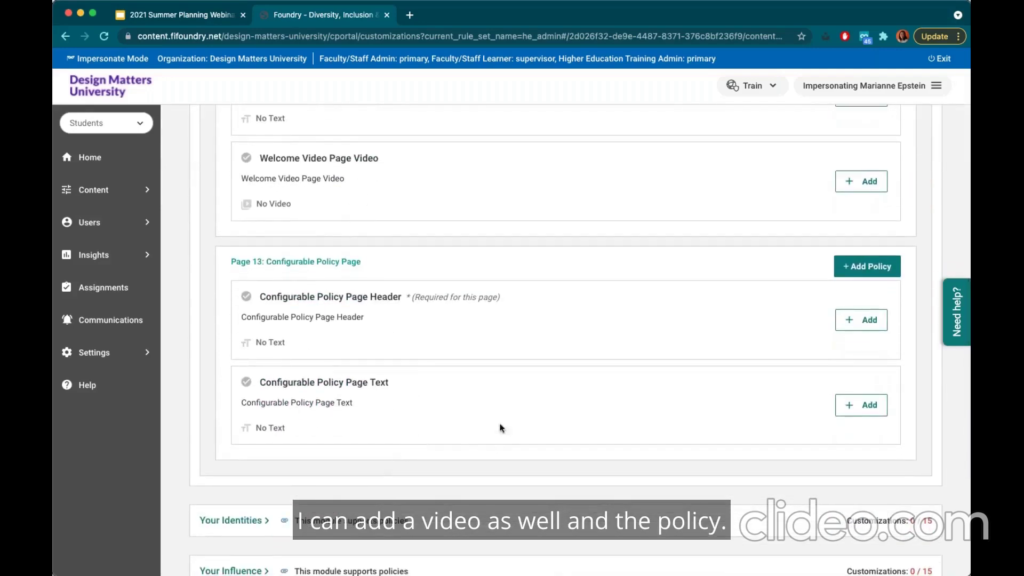
pyautogui.scroll(3, 510, 338)
pyautogui.scroll(-2, 510, 338)
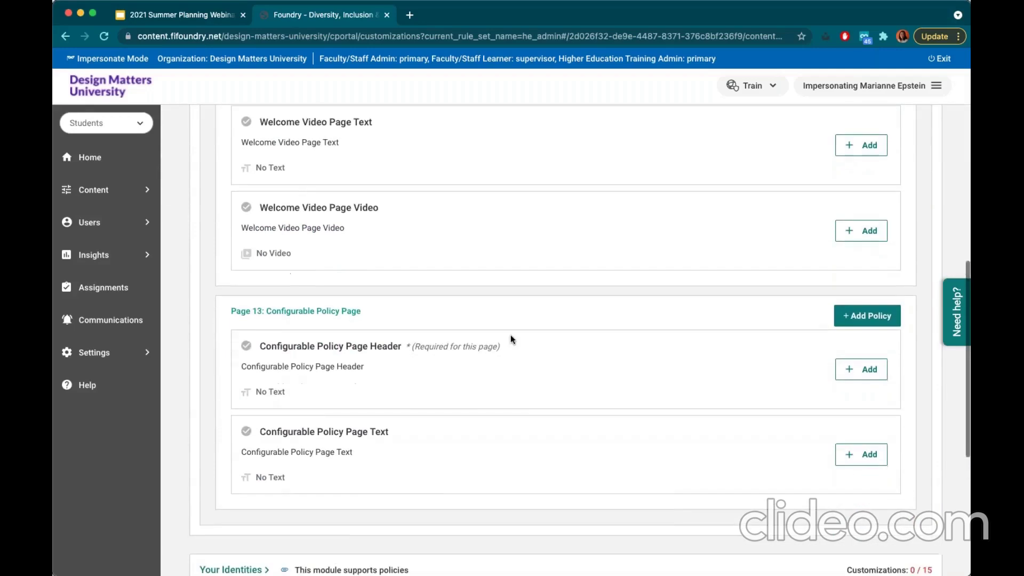
# Step: Add a Welcome Page Header customization for the Introduction module with the English text "Welcome New Eagles!"
pyautogui.scroll(5, 309, 417)
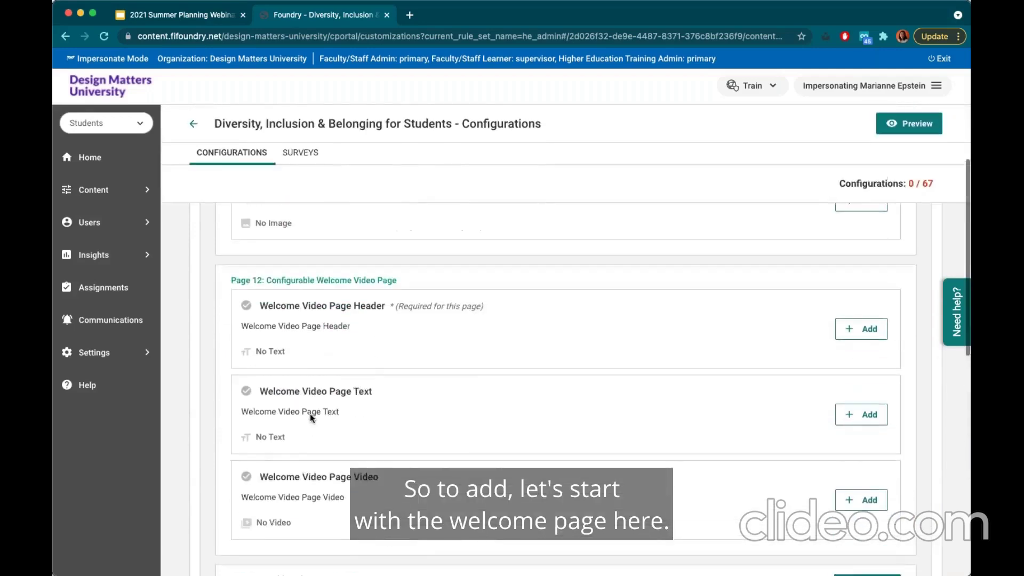
pyautogui.scroll(5, 309, 414)
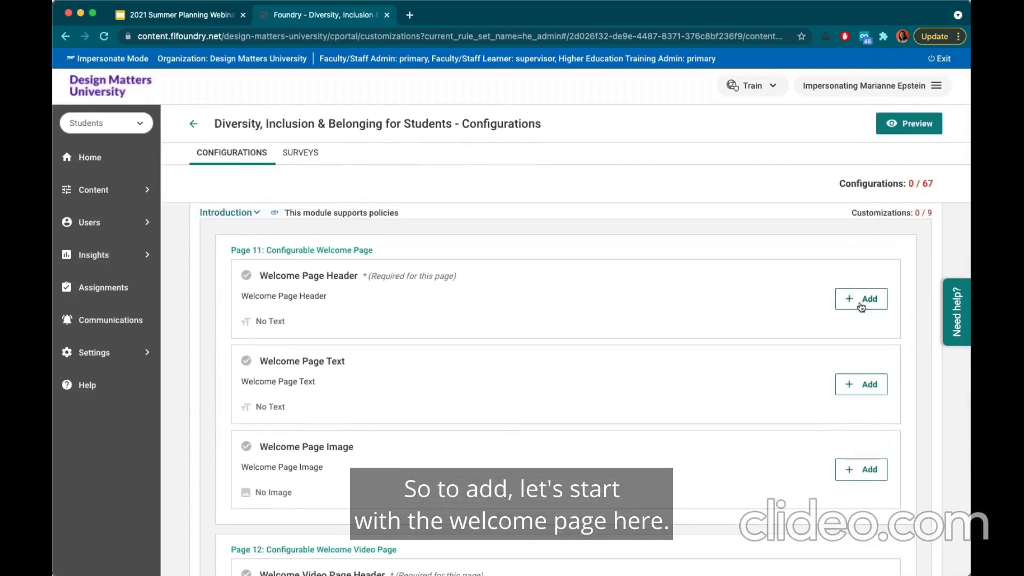
pyautogui.click(861, 301)
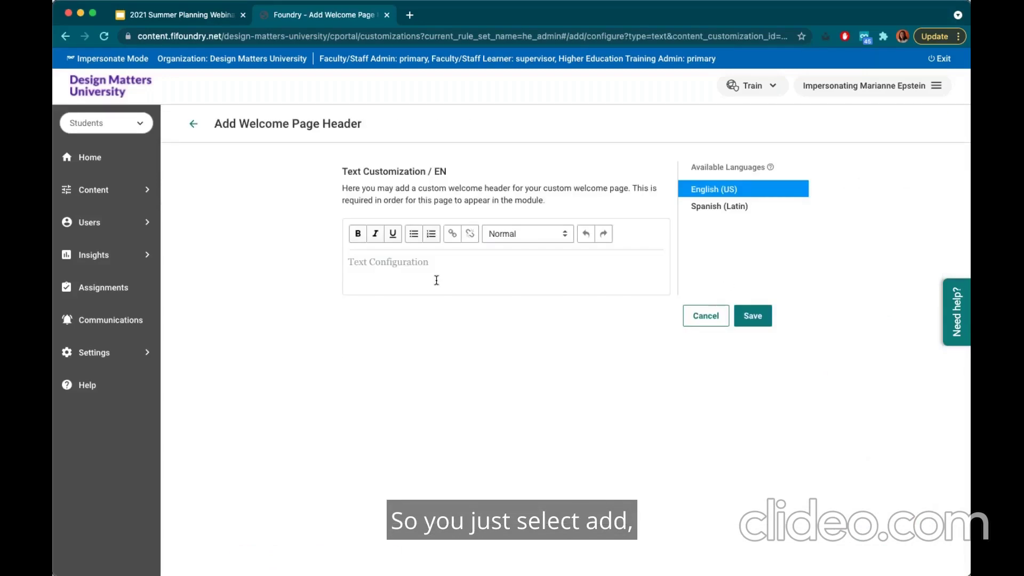
pyautogui.click(418, 278)
pyautogui.write('Welcome New Eacgl')
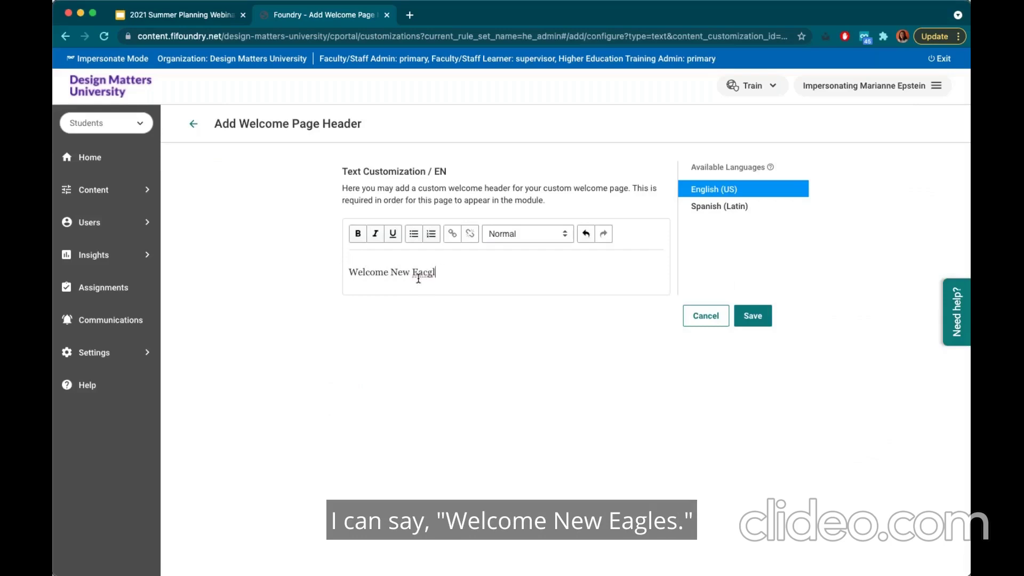
pyautogui.press('BackSpace')
pyautogui.press('BackSpace')
pyautogui.press('BackSpace')
pyautogui.write('gles!')
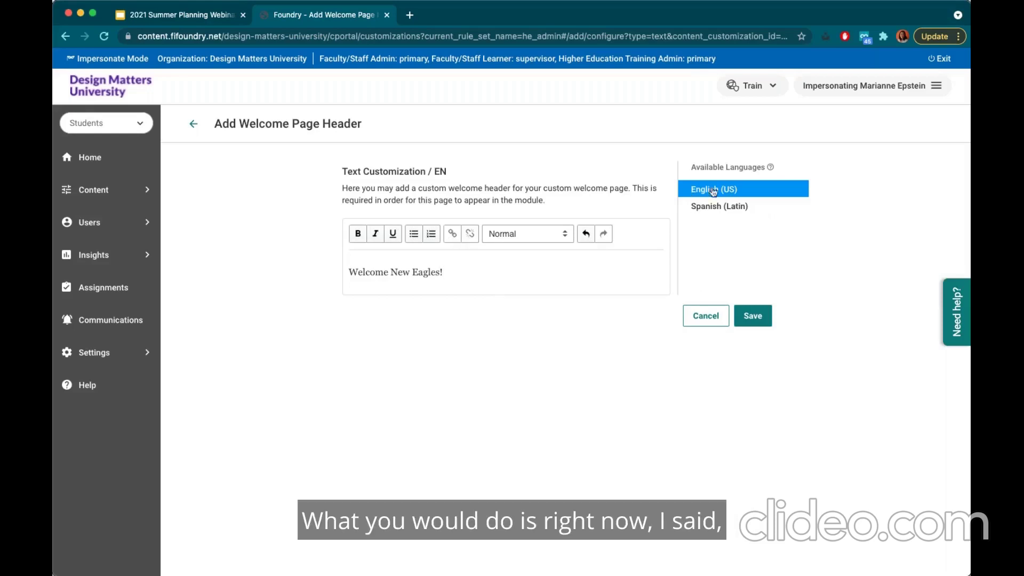
# Step: Check the header's Spanish (Latin) version, return to English (US), and save the welcome page header
pyautogui.click(755, 209)
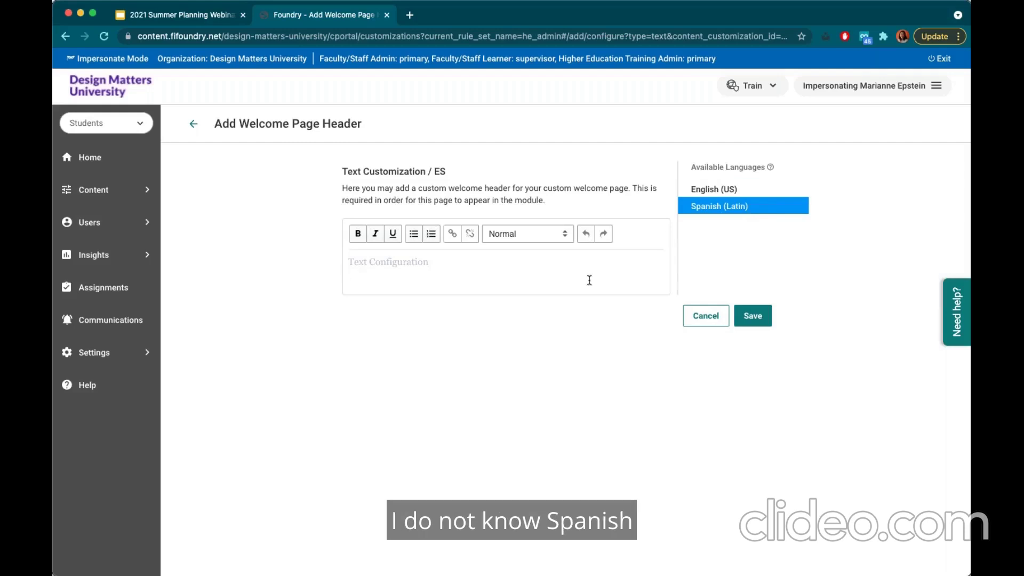
pyautogui.click(748, 191)
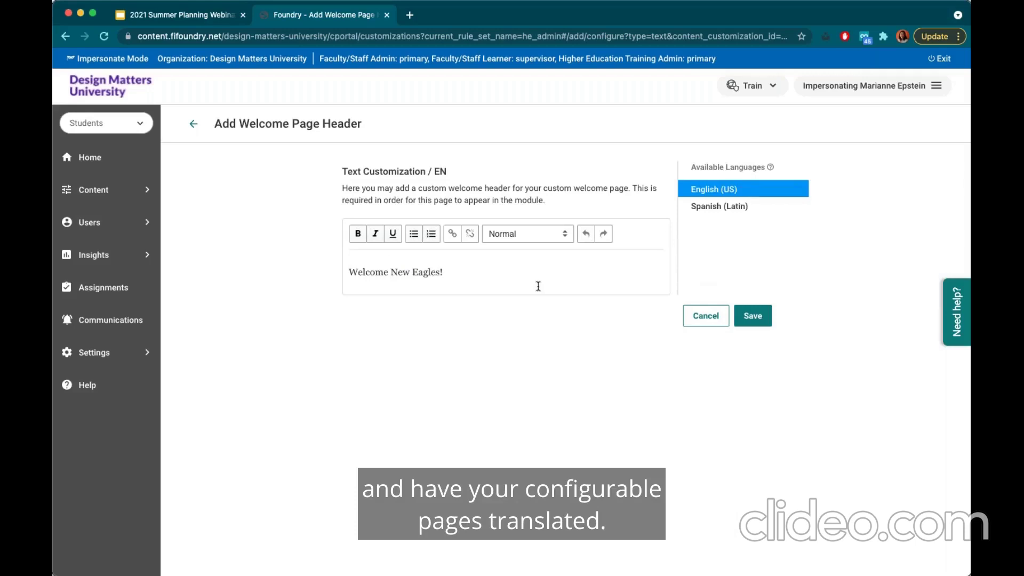
pyautogui.click(747, 318)
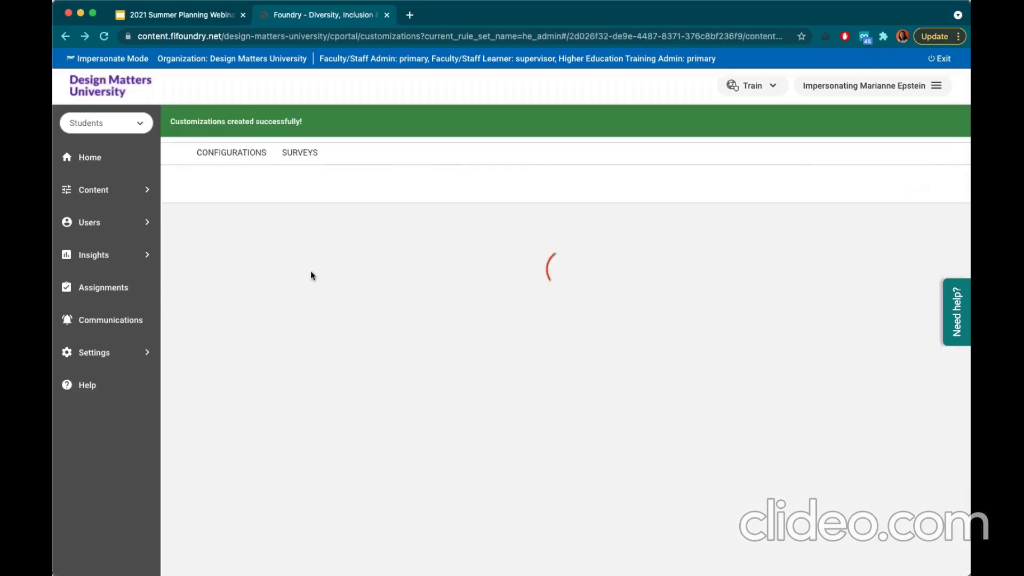
# Step: Add a Welcome Page Text customization on the Configurable Welcome Page with the text "Sample welcome text" and save it
pyautogui.scroll(-2, 394, 360)
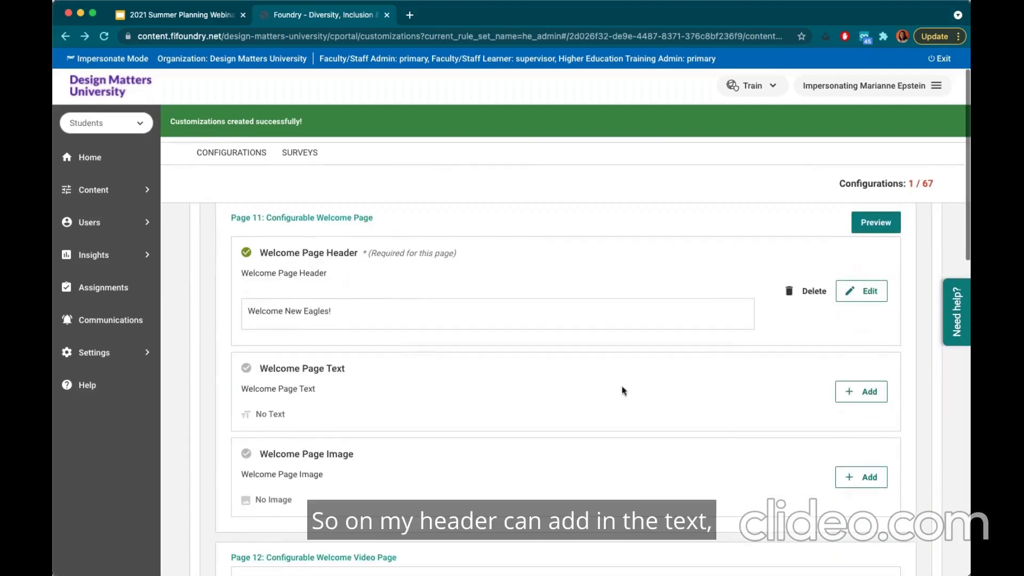
pyautogui.click(857, 393)
pyautogui.click(485, 272)
pyautogui.write('Sample welcom')
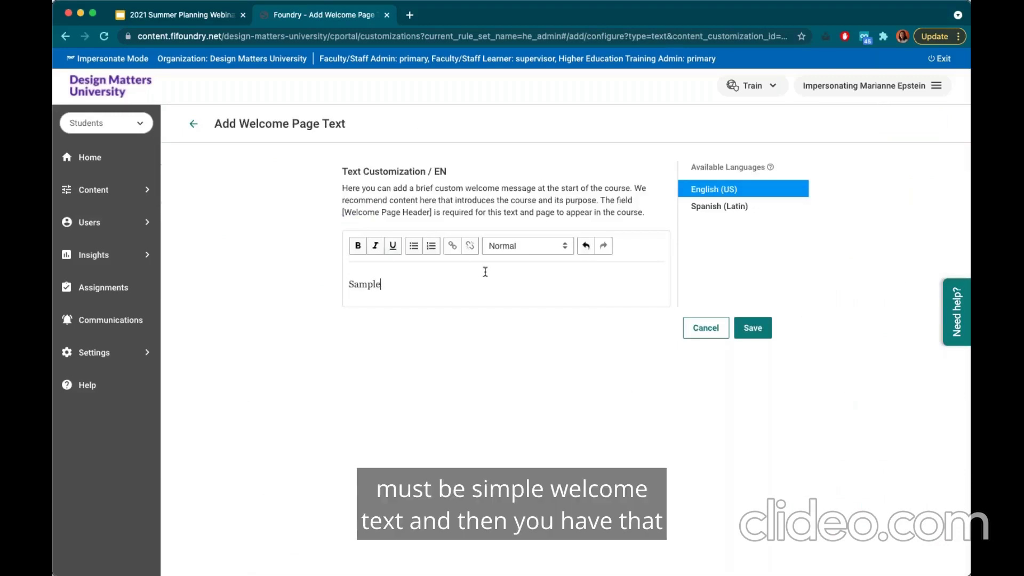
pyautogui.write('e text')
pyautogui.click(771, 327)
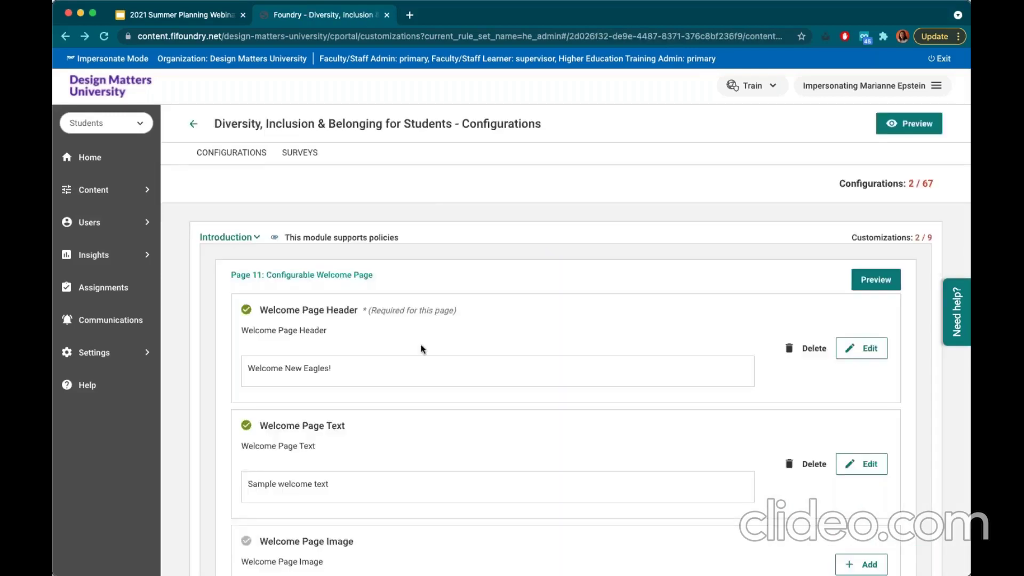
# Step: Start a Welcome Page Image customization that uses a link, and paste the copied campus image's URL
pyautogui.scroll(-3, 418, 414)
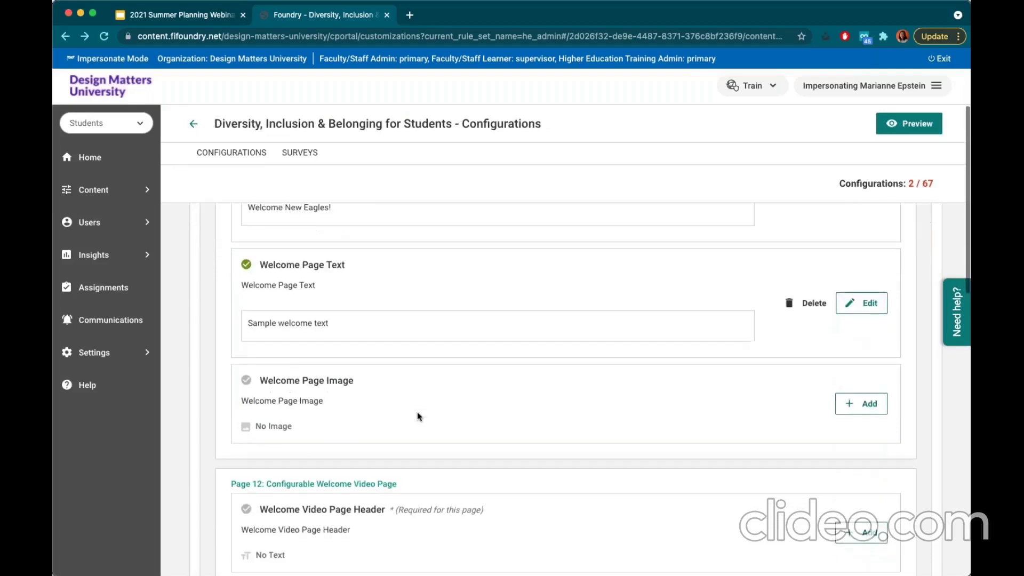
pyautogui.click(865, 404)
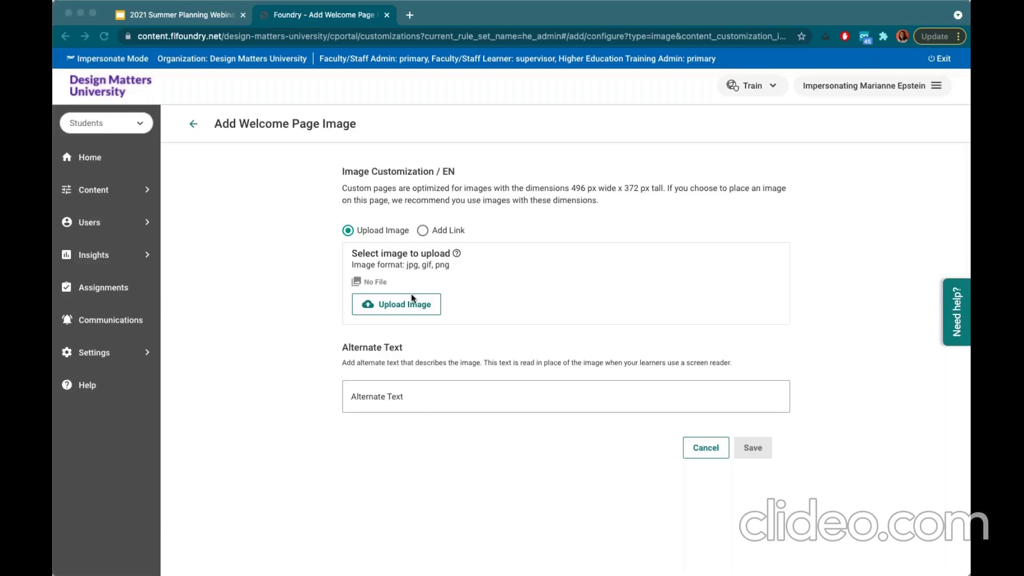
pyautogui.click(423, 229)
pyautogui.click(406, 267)
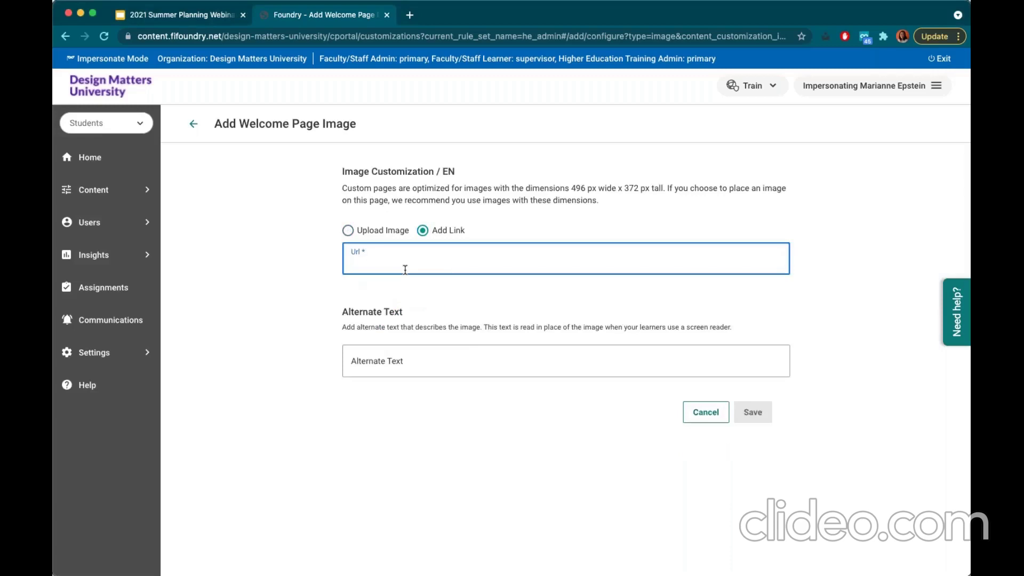
pyautogui.press('super+v')
pyautogui.click(813, 373)
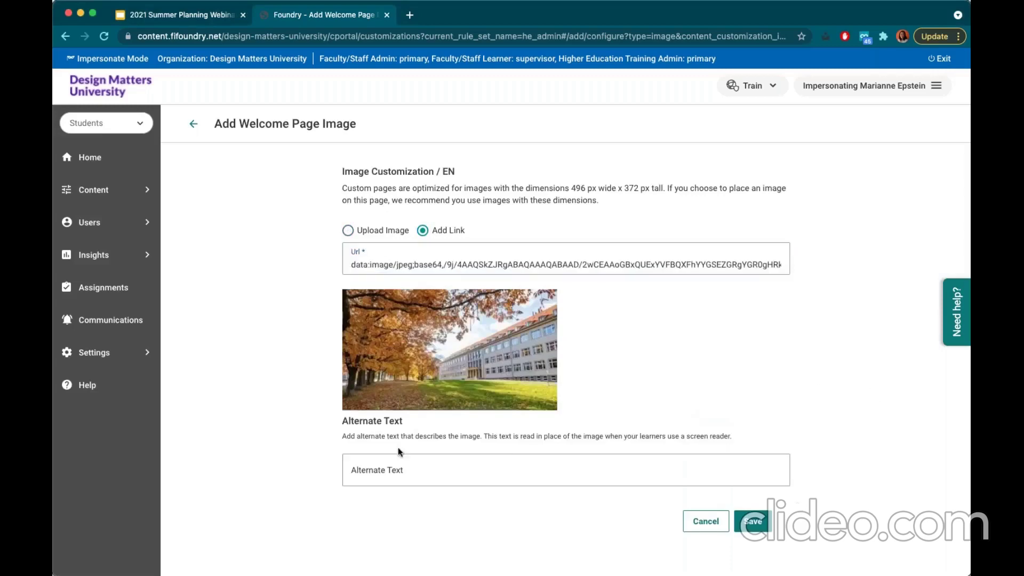
# Step: Fill in the alternate text for the welcome page image and save the customization
pyautogui.click(409, 472)
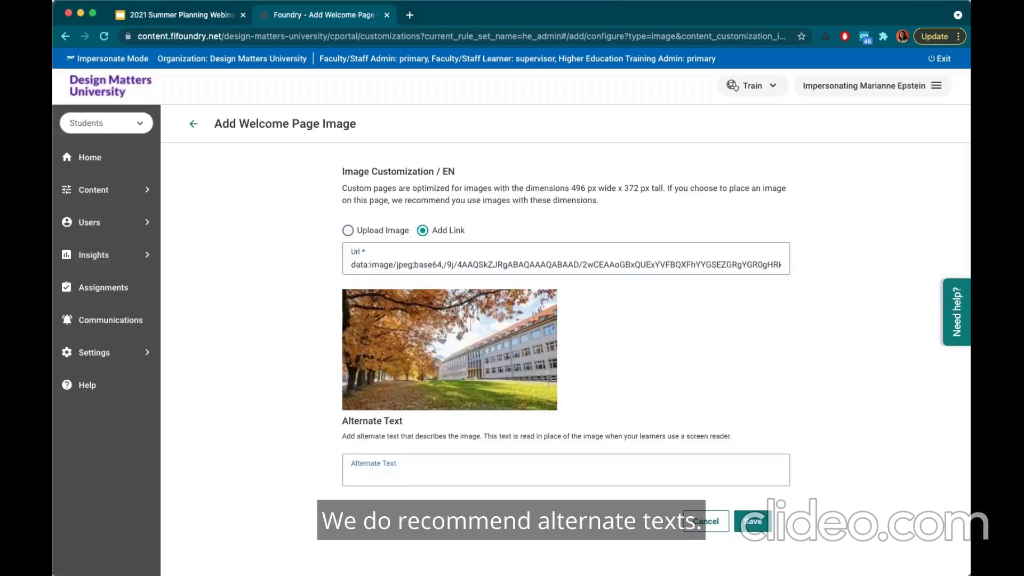
pyautogui.click(399, 493)
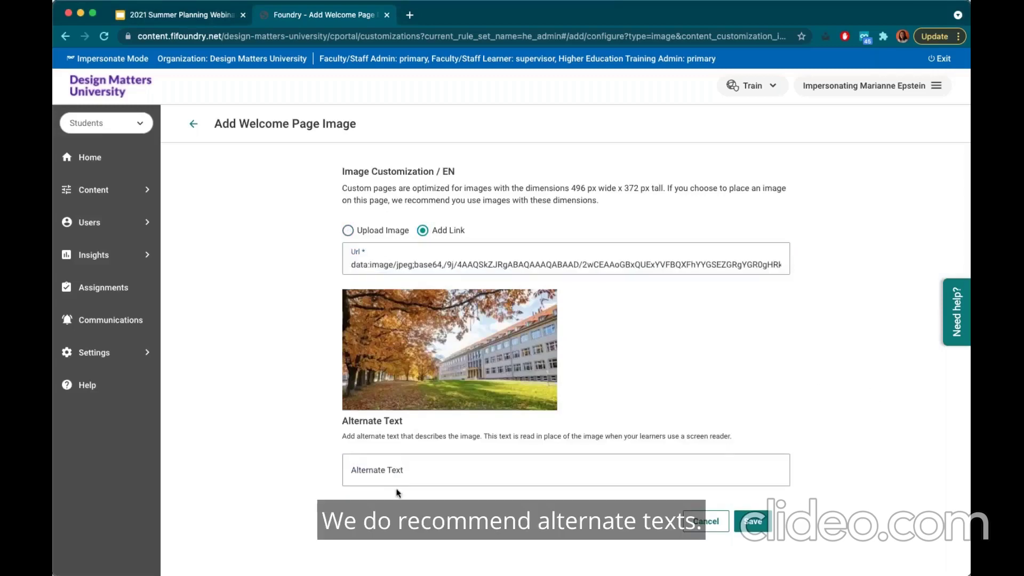
pyautogui.click(465, 477)
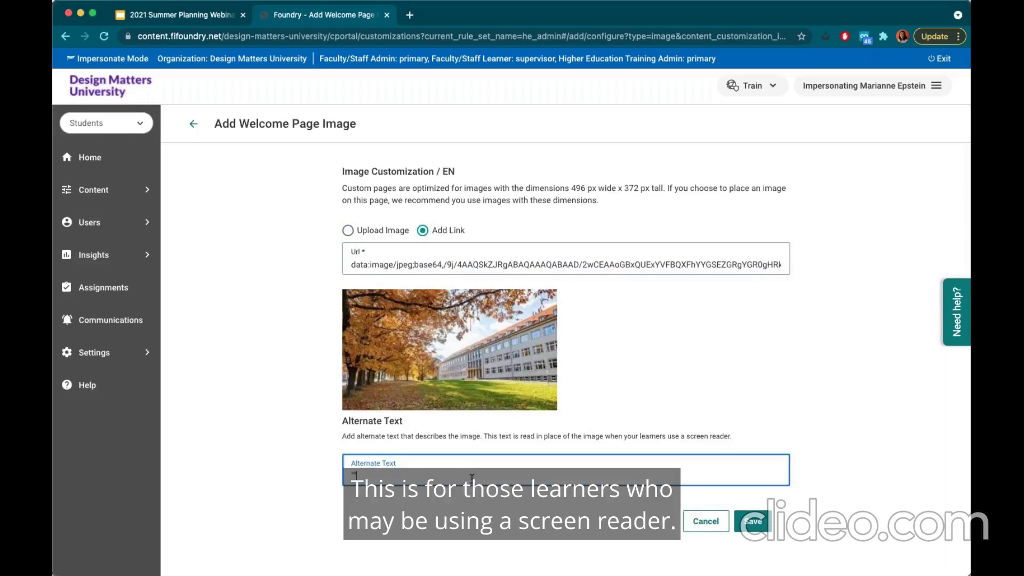
pyautogui.click(756, 522)
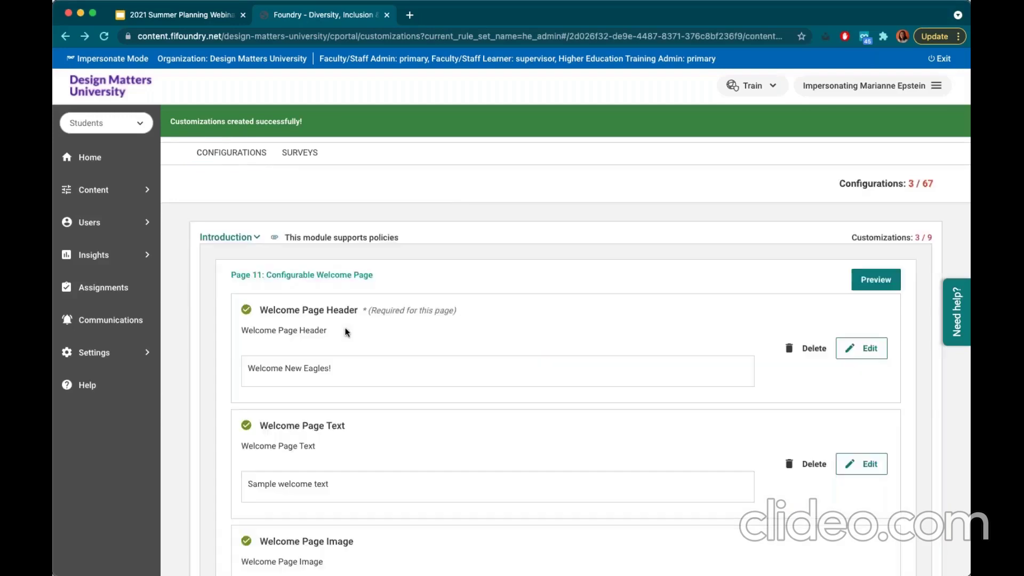
# Step: Review the welcome page's header, text and image customizations, preview the Configurable Welcome Page, and return to the course configurations
pyautogui.scroll(-2, 346, 332)
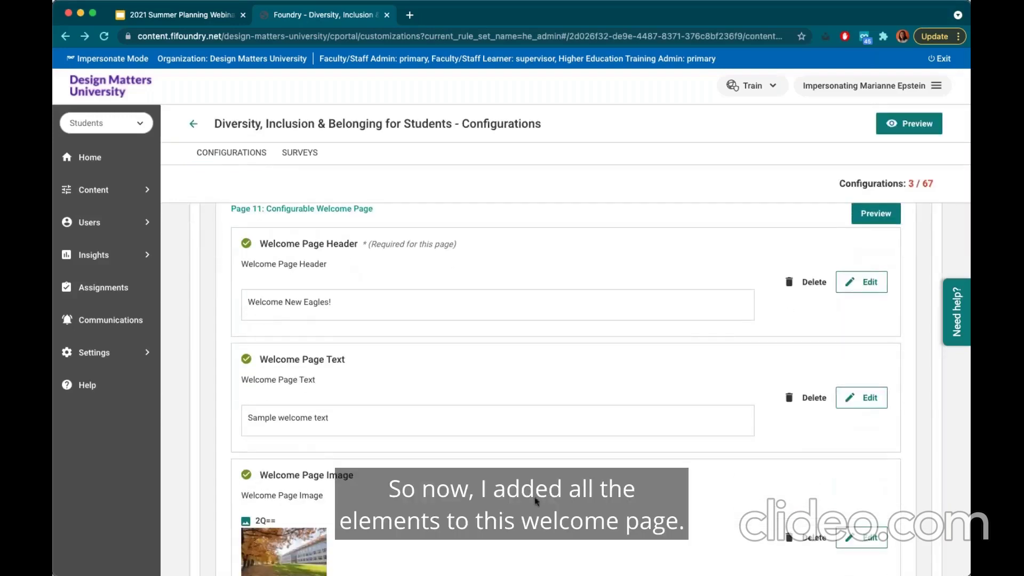
pyautogui.scroll(1, 537, 512)
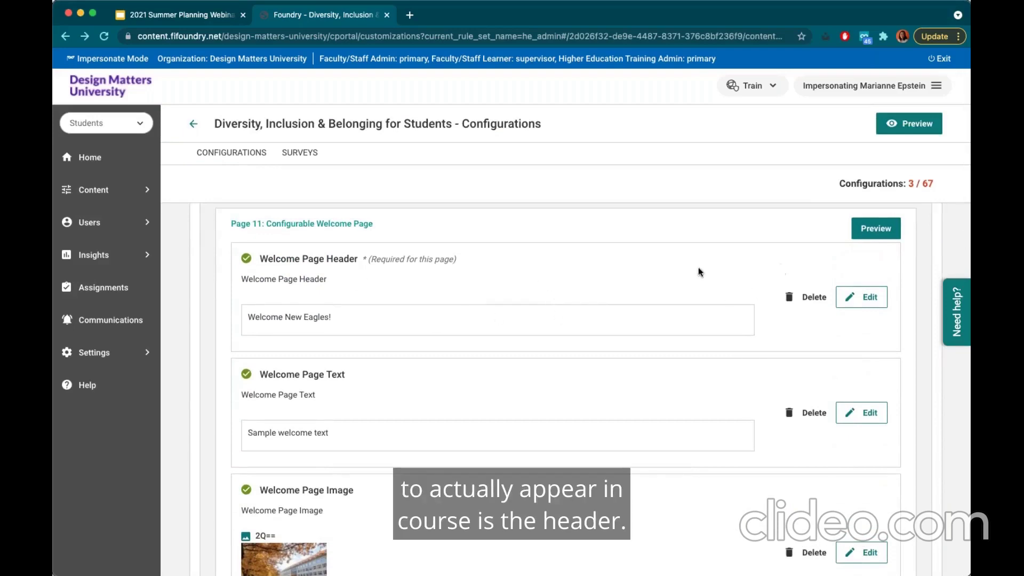
pyautogui.scroll(2, 704, 272)
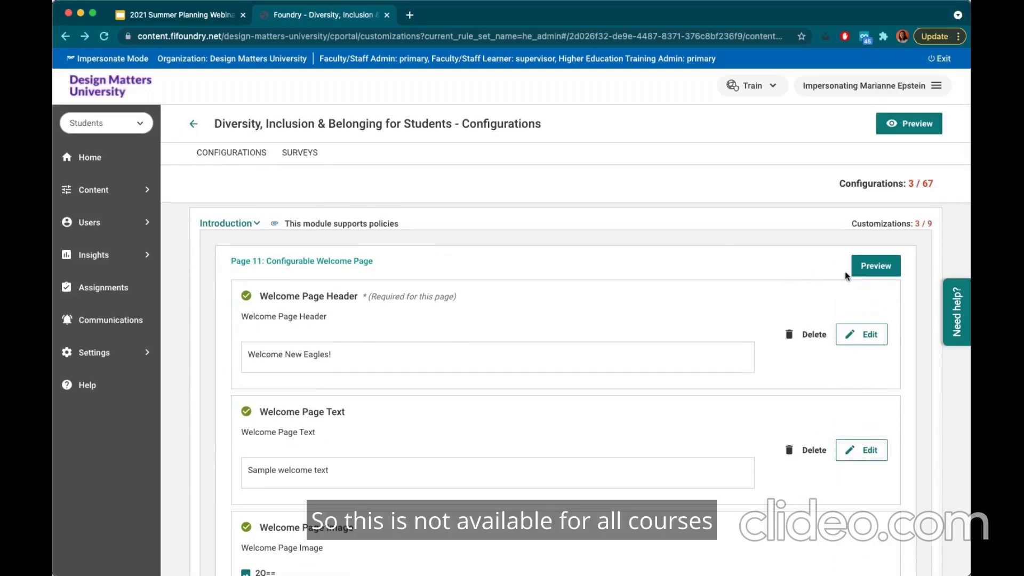
pyautogui.click(873, 271)
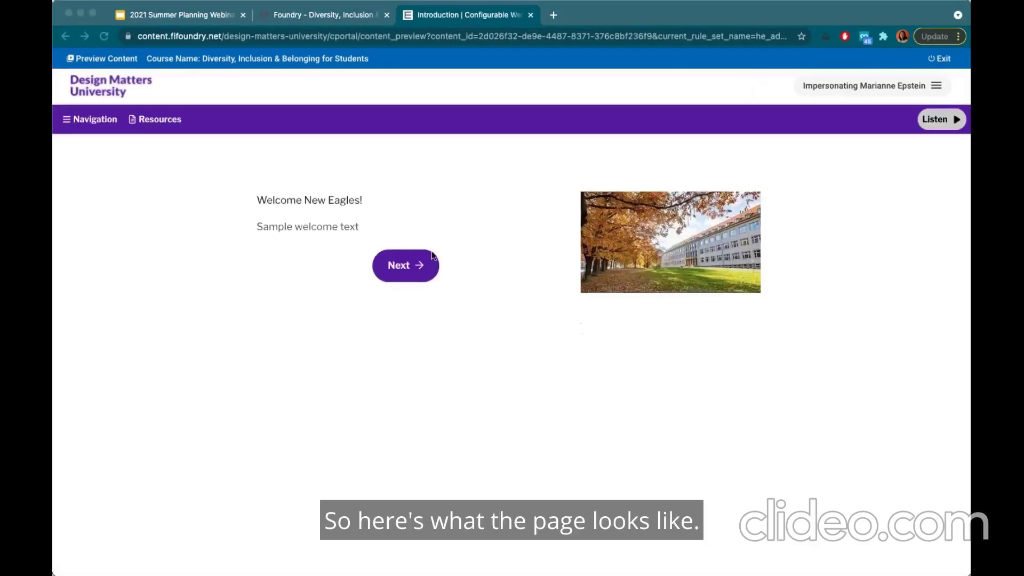
pyautogui.click(251, 202)
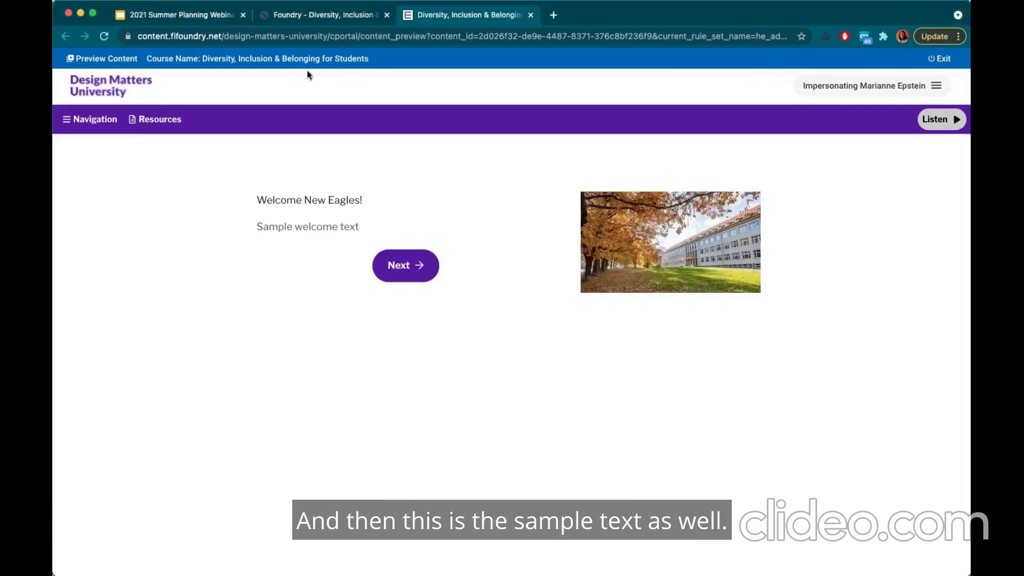
pyautogui.click(299, 14)
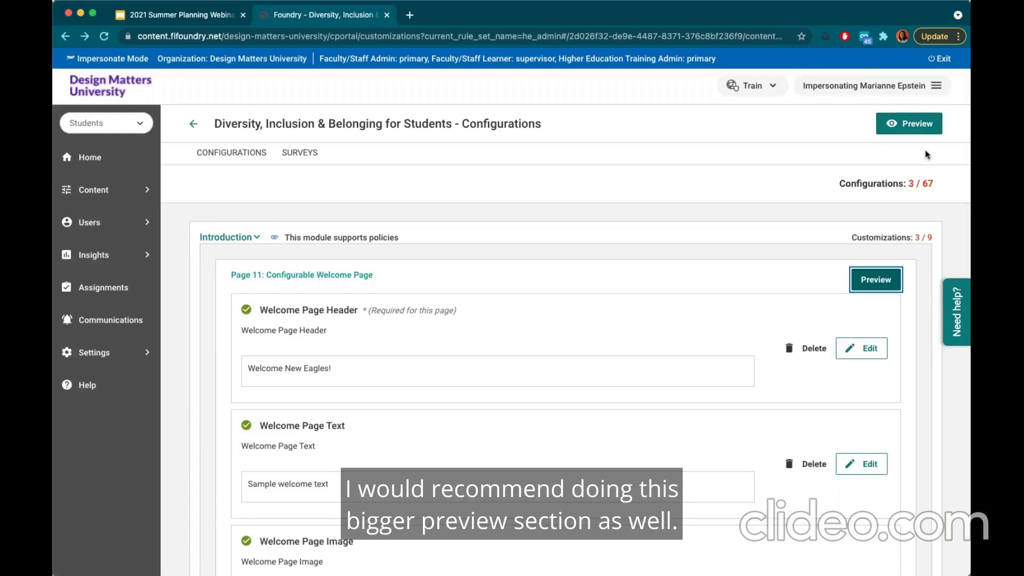
# Step: Add a policy to the Introduction module's Configurable Policy Page, choosing the format for a link to a file or URL
pyautogui.scroll(-2, 529, 407)
pyautogui.scroll(-10, 529, 407)
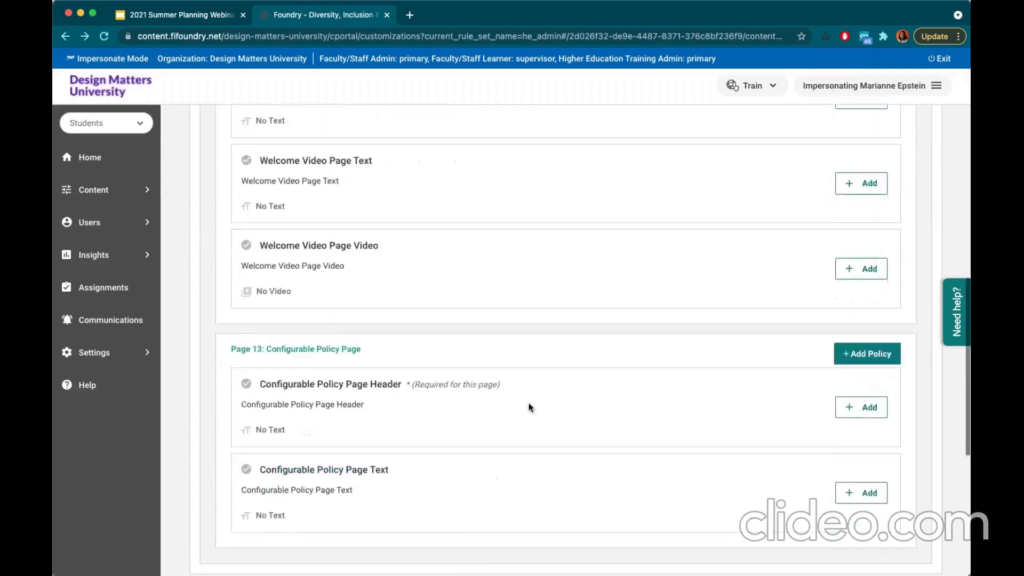
pyautogui.scroll(-2, 528, 407)
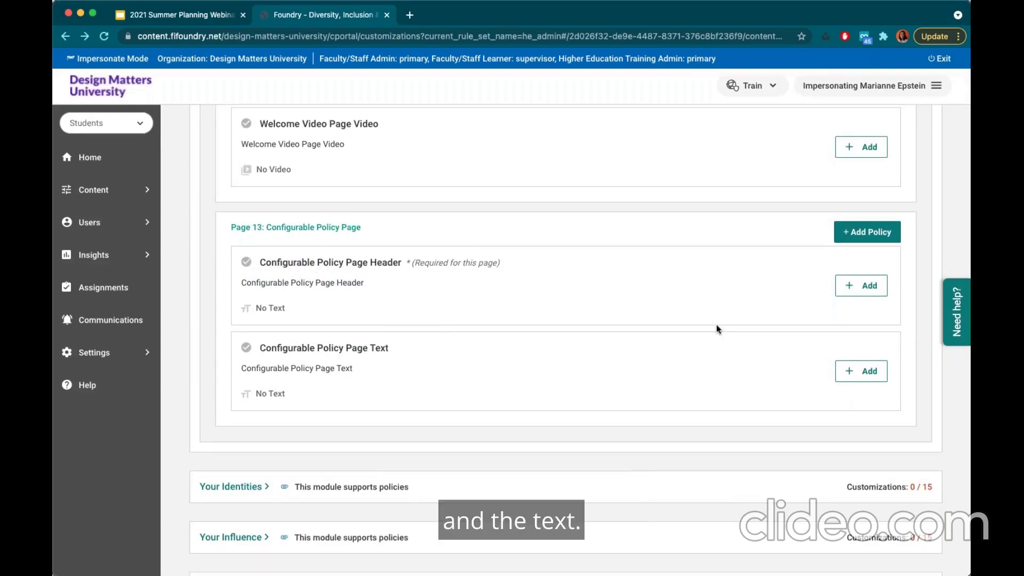
pyautogui.click(872, 236)
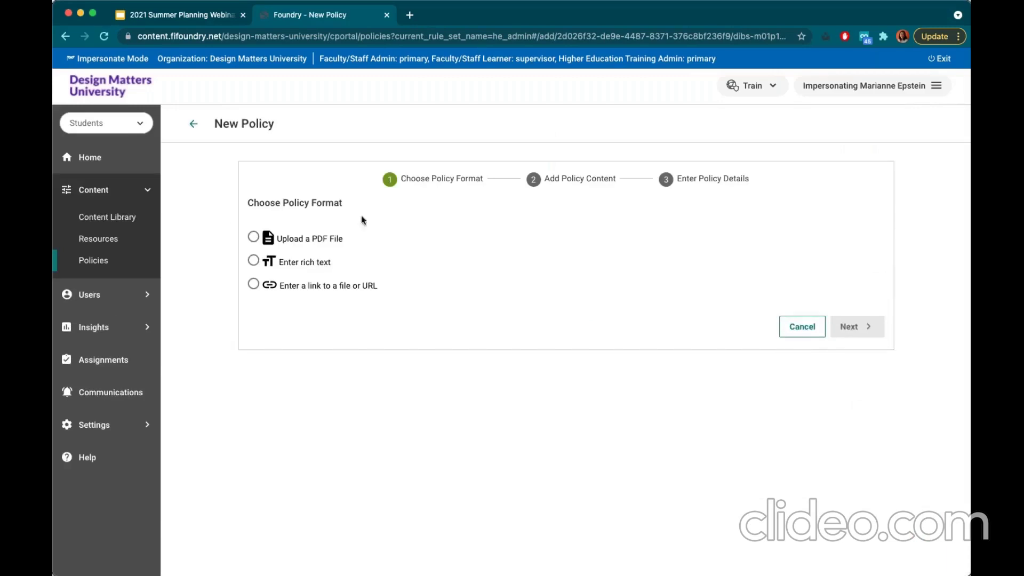
pyautogui.click(310, 246)
pyautogui.click(297, 265)
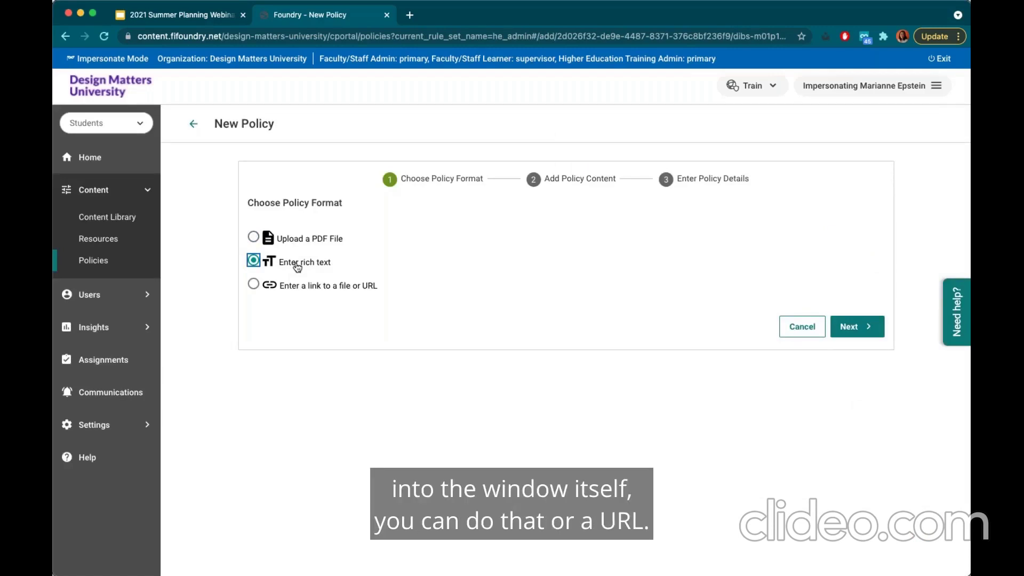
pyautogui.click(298, 288)
pyautogui.click(863, 330)
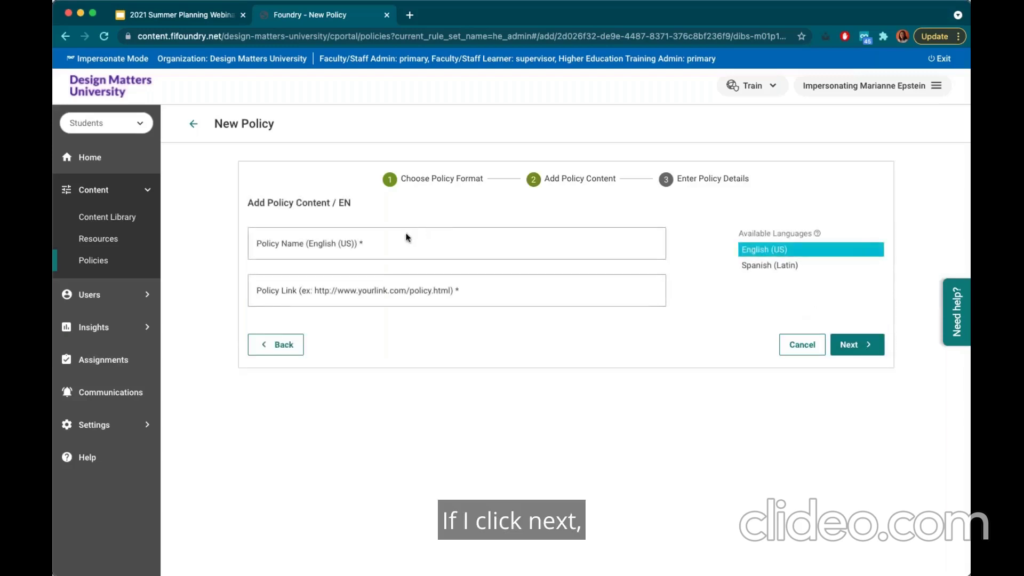
# Step: Name the English (US) policy "Sexual Misconduct Policy"
pyautogui.click(398, 245)
pyautogui.write('Sex')
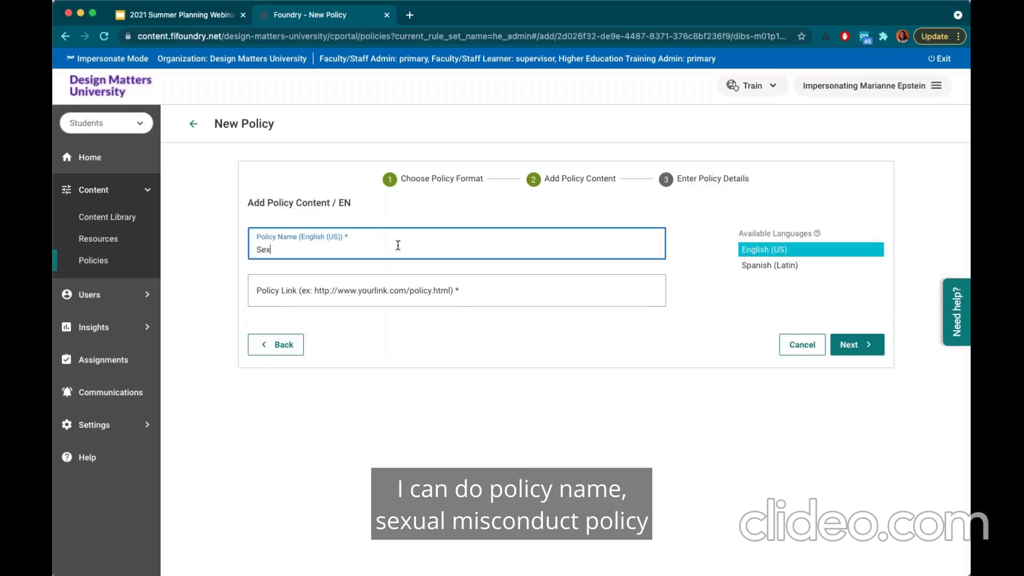
pyautogui.write('ual Misconduct Policy')
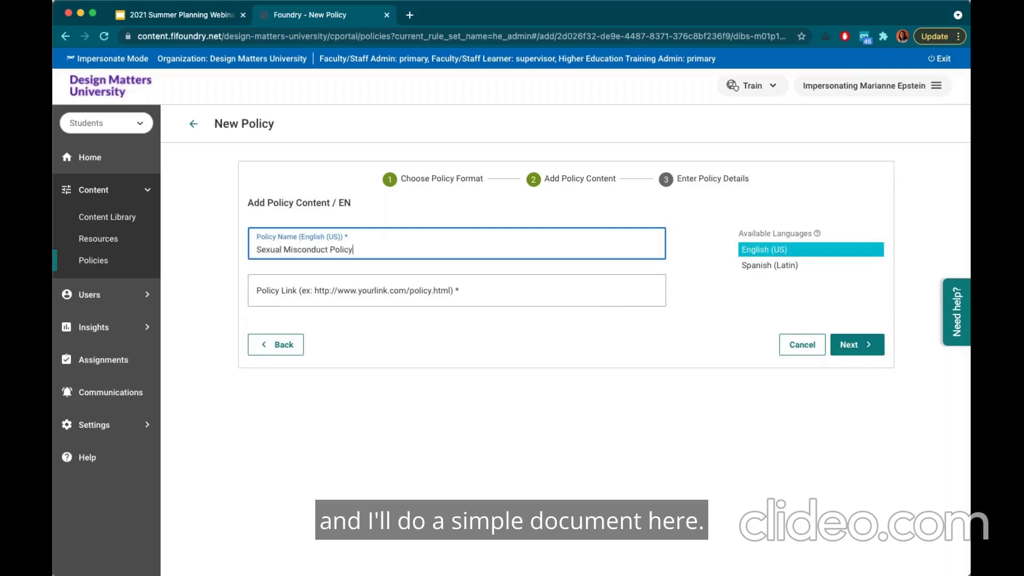
pyautogui.press('super+Tab')
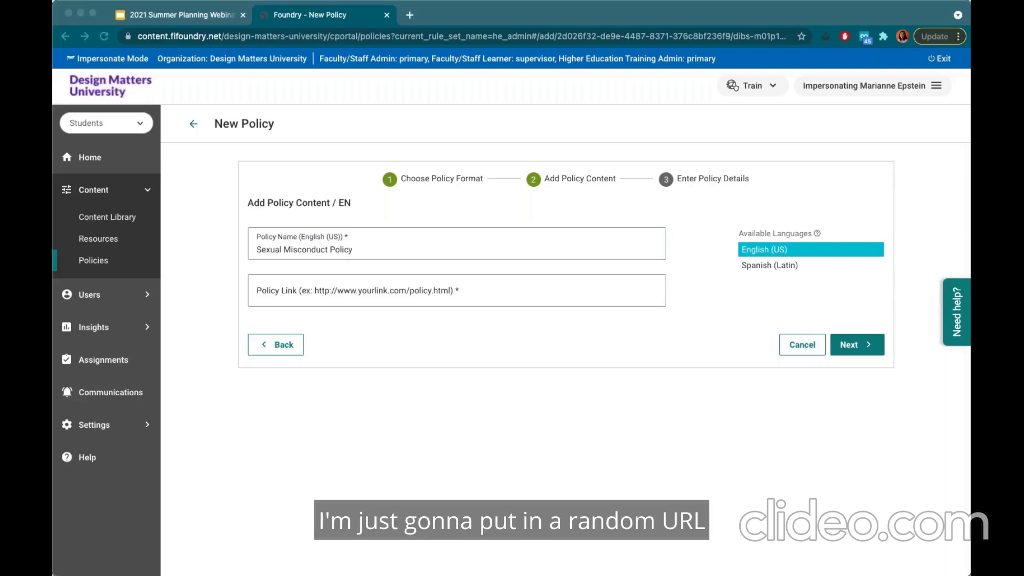
pyautogui.press('super+Tab')
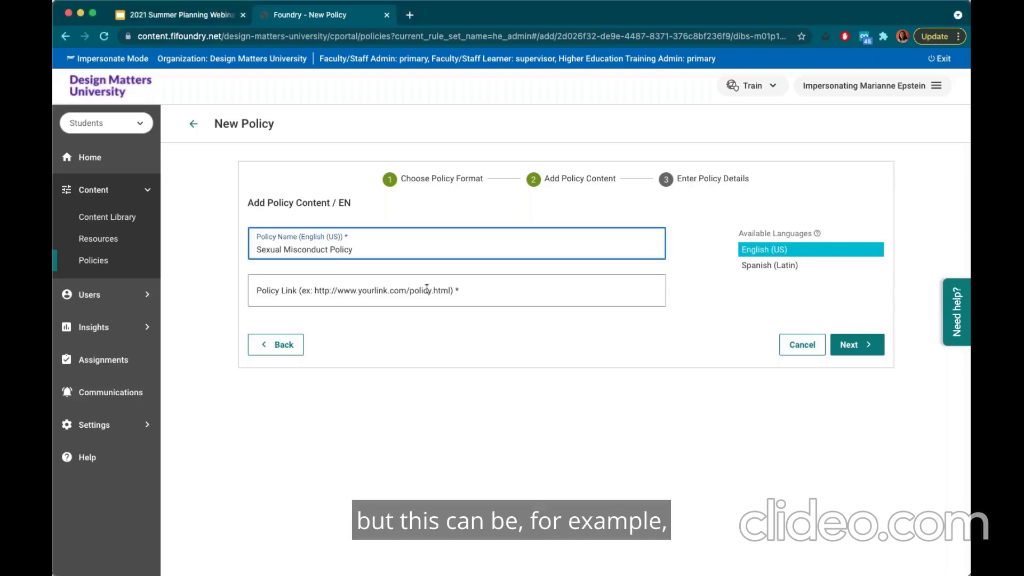
pyautogui.click(519, 296)
pyautogui.press('super+v')
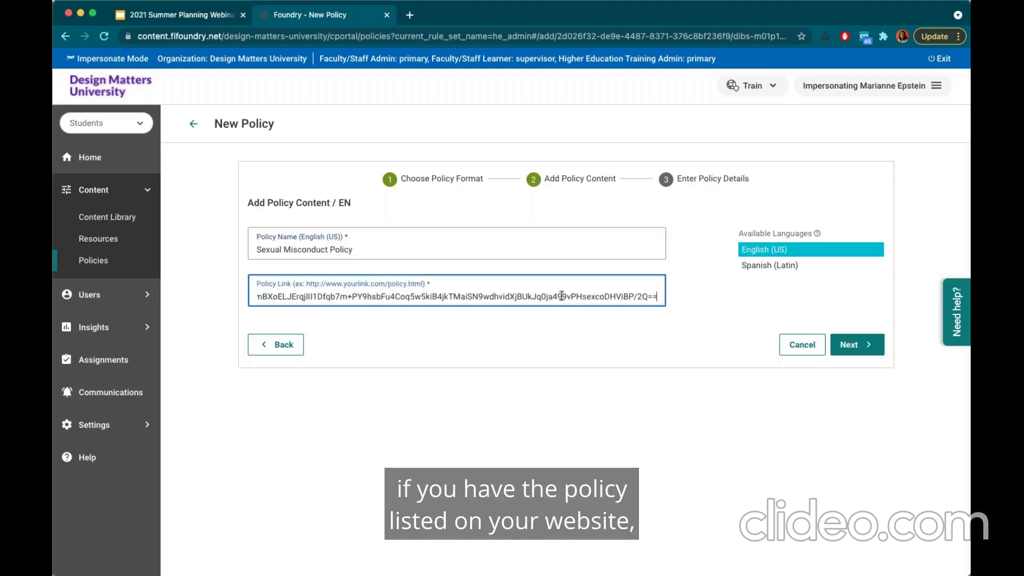
pyautogui.click(625, 310)
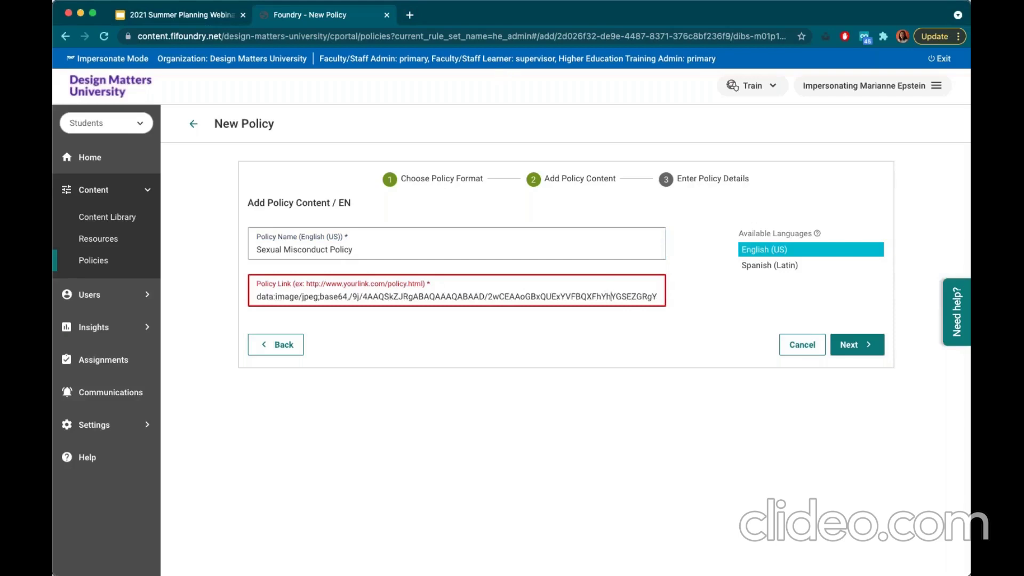
pyautogui.press('super+a')
pyautogui.write('http')
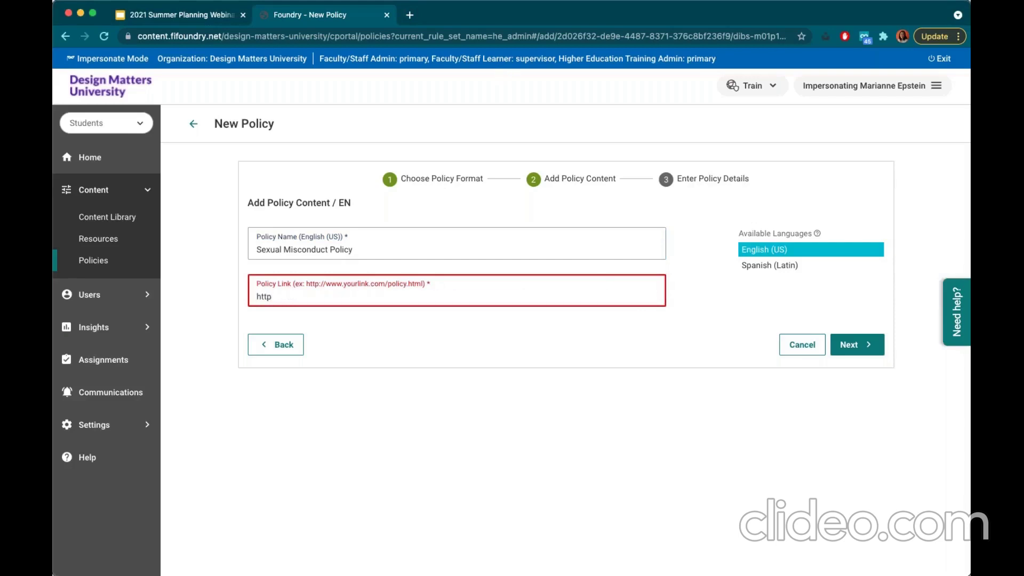
pyautogui.write('s://www.google.com')
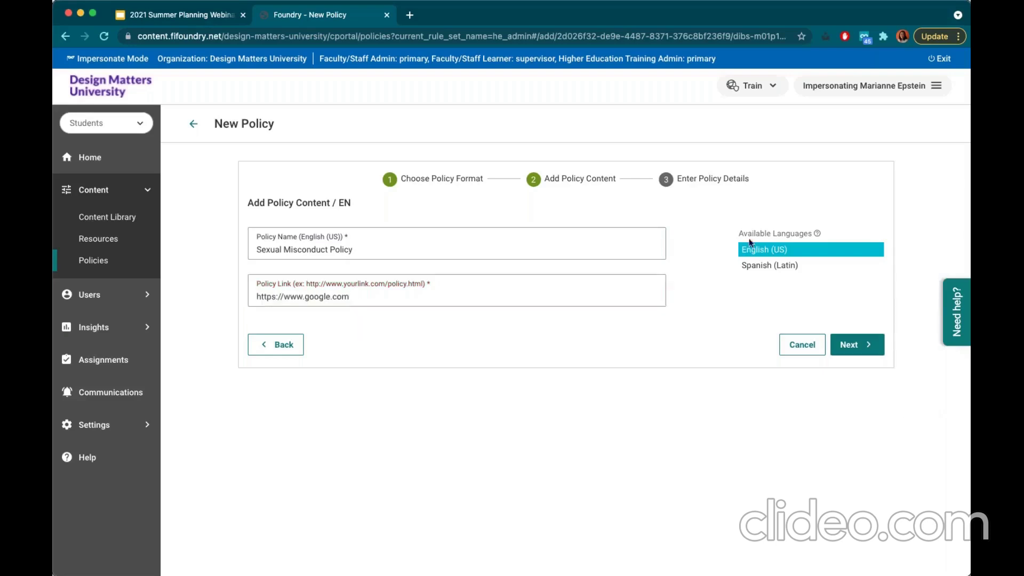
# Step: Check the policy's Spanish (Latin) name and link fields and return to the English (US) version
pyautogui.click(827, 270)
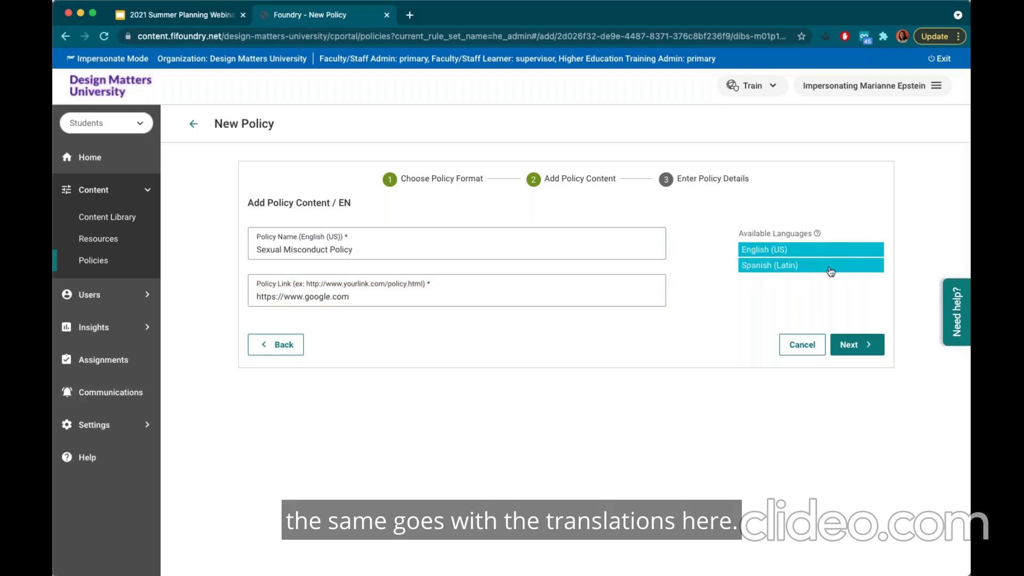
pyautogui.click(830, 270)
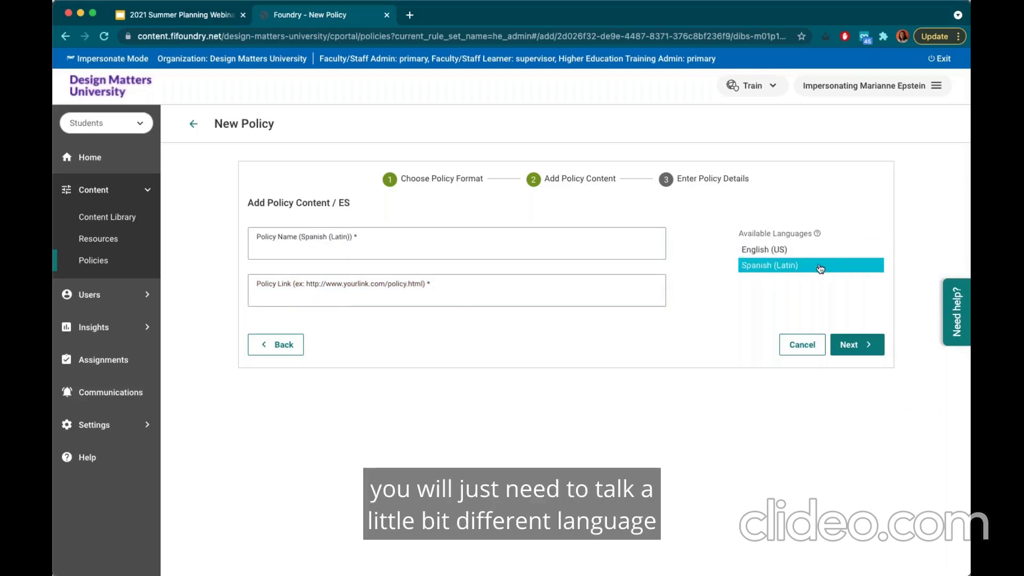
pyautogui.click(820, 250)
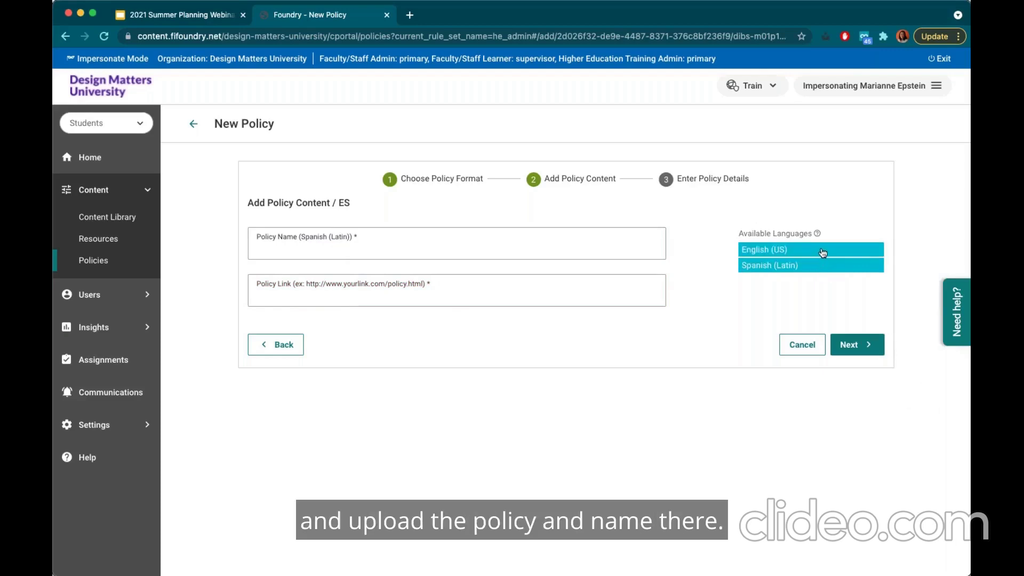
pyautogui.click(823, 251)
# Step: Continue to the policy details and review the policy type options for the Diversity, Inclusion & Belonging for Students course
pyautogui.click(859, 344)
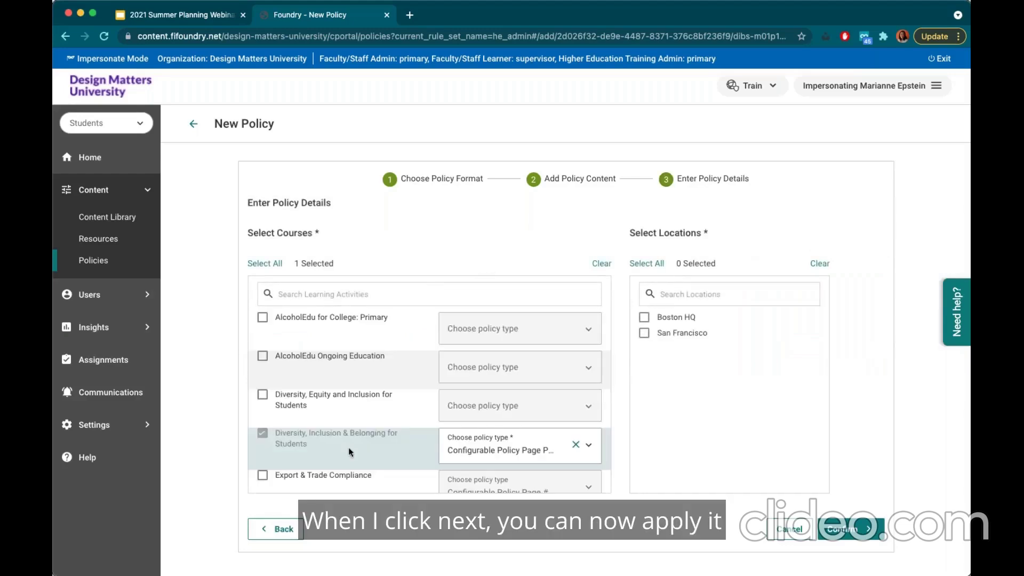
pyautogui.scroll(-1, 361, 435)
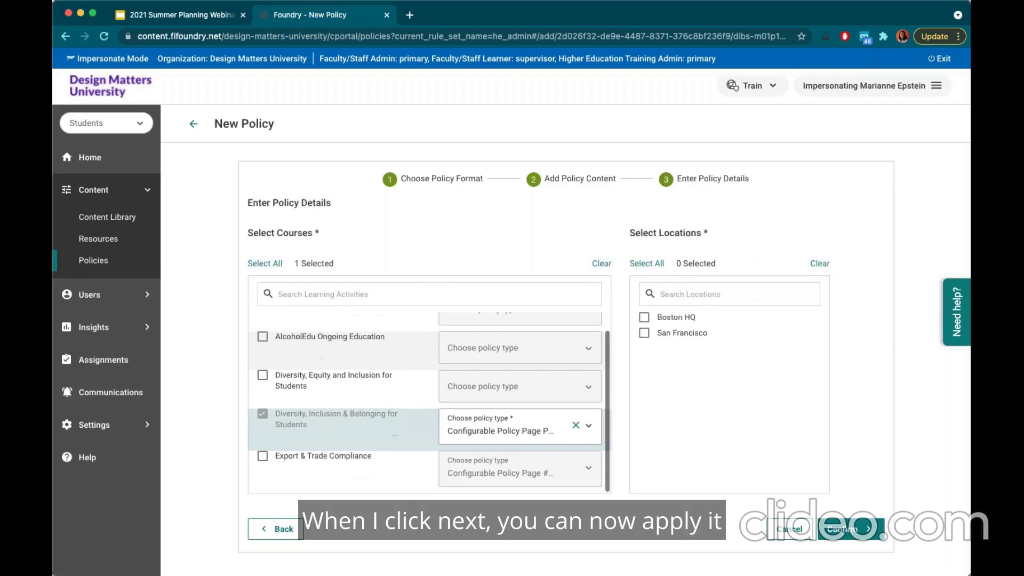
pyautogui.click(589, 428)
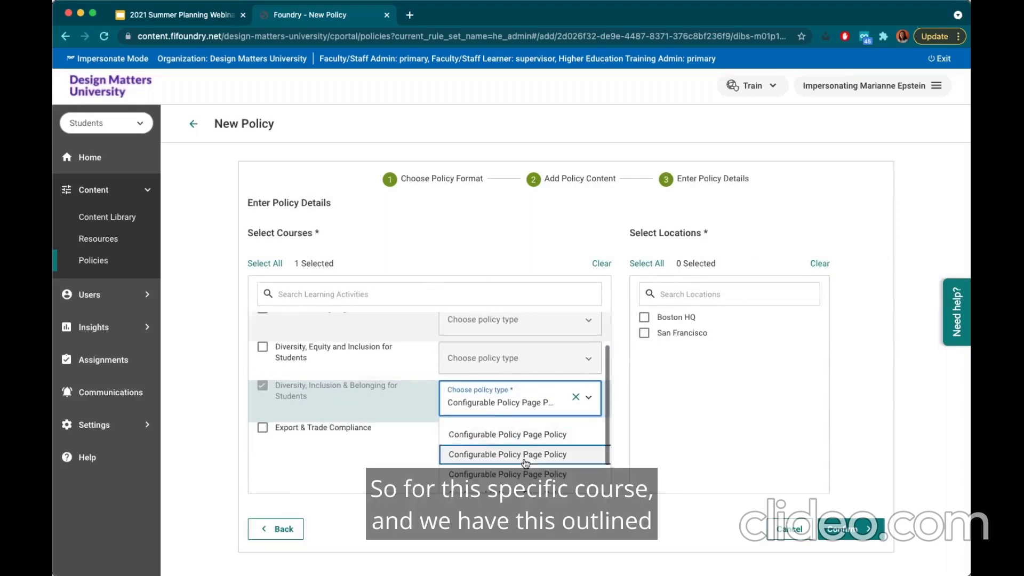
pyautogui.scroll(2, 528, 451)
pyautogui.scroll(-1, 538, 459)
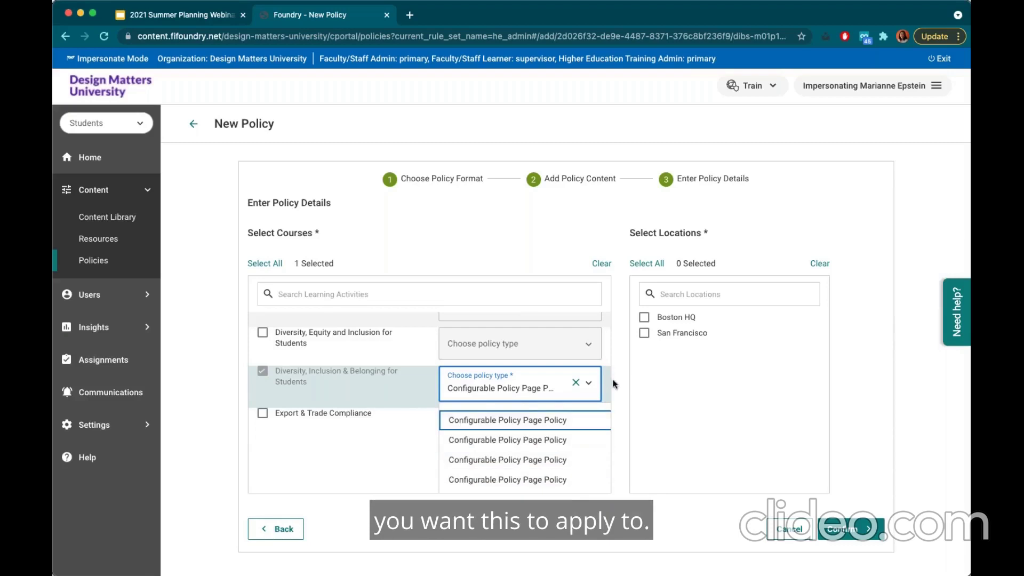
pyautogui.scroll(1, 364, 406)
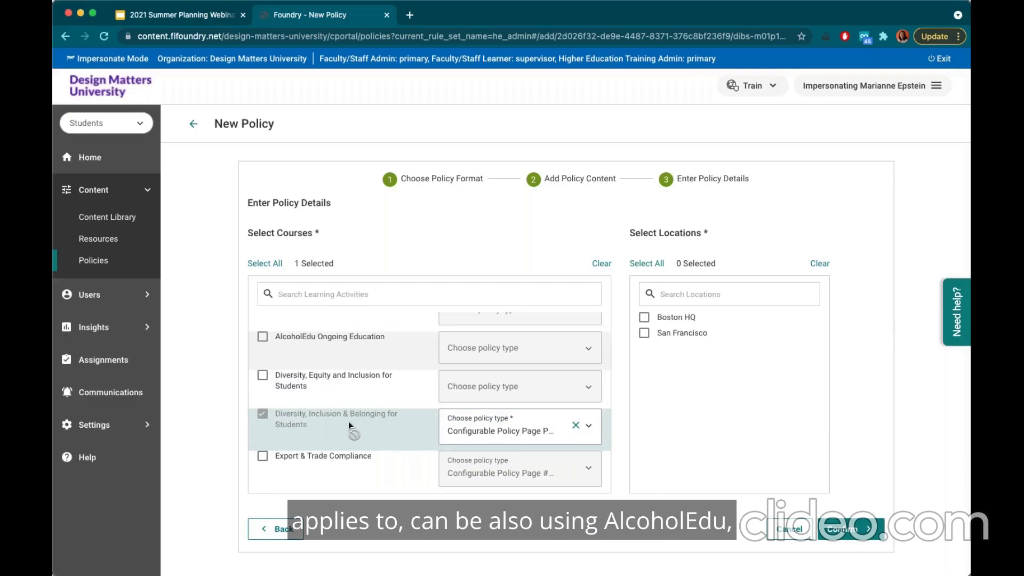
pyautogui.scroll(1, 348, 421)
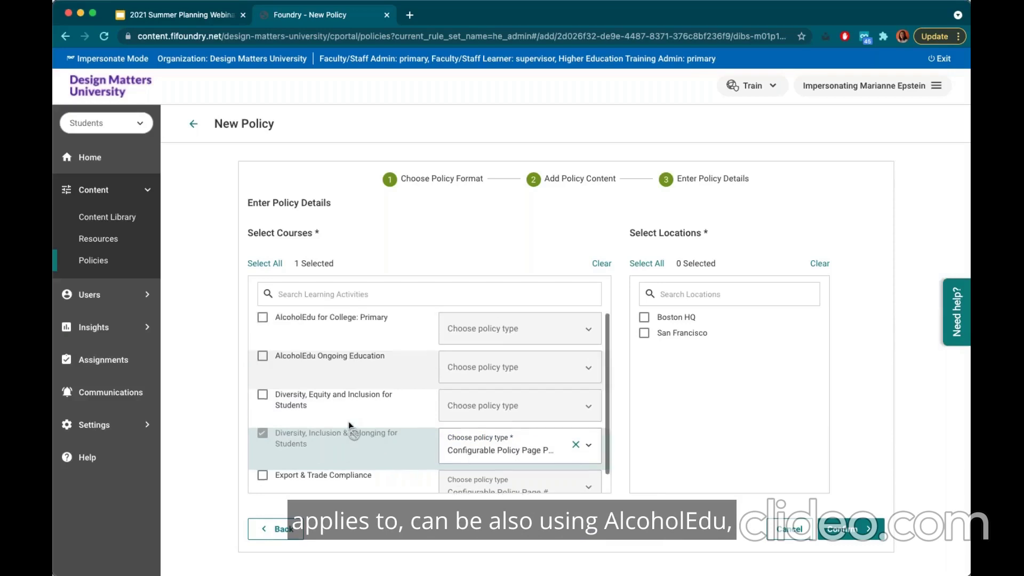
# Step: Also apply the policy to AlcoholEdu for College: Primary, with the Alcohol and Other Drug Custom Policy type
pyautogui.click(261, 318)
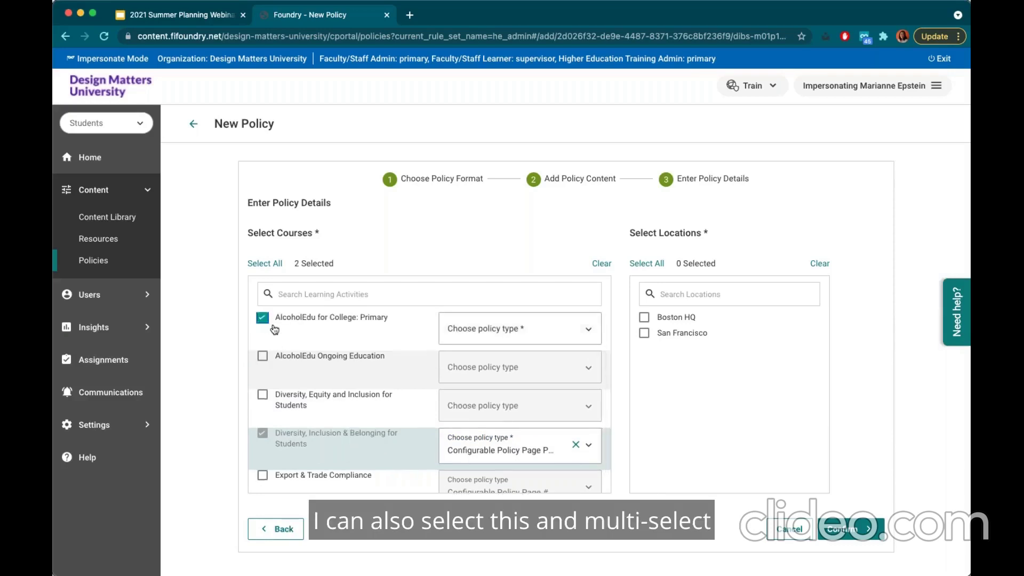
pyautogui.click(589, 333)
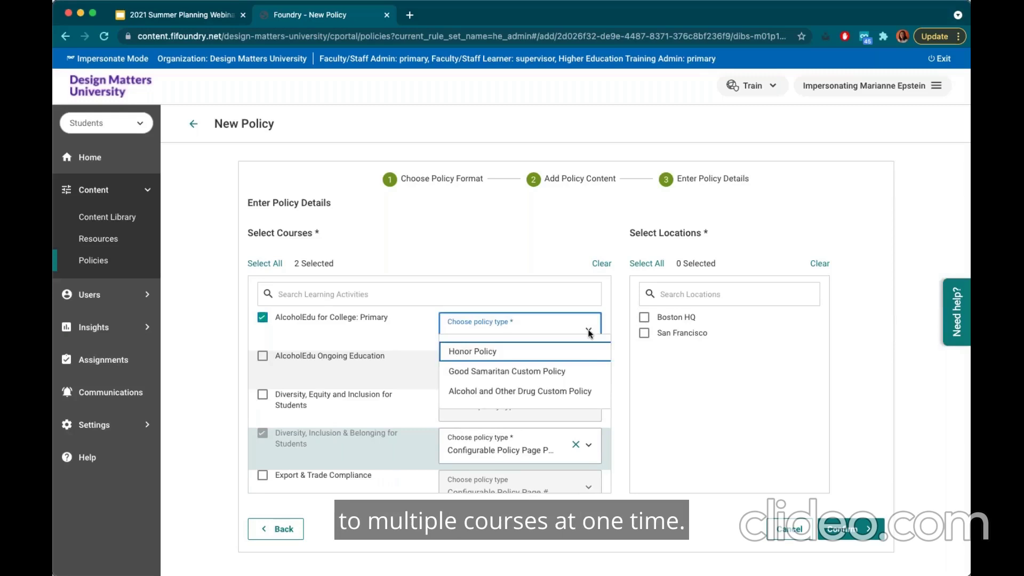
pyautogui.click(587, 394)
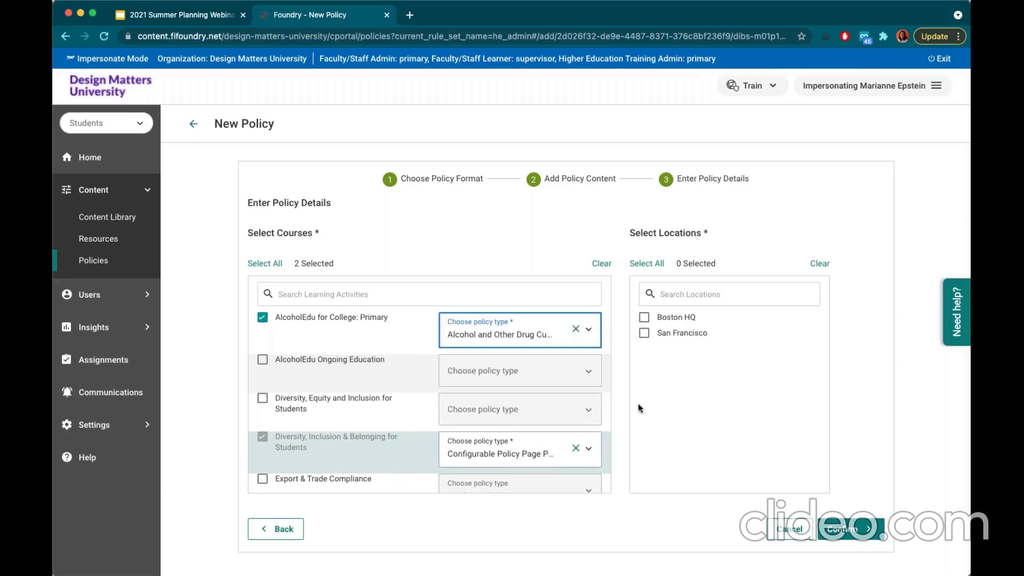
# Step: Assign the policy to the Boston HQ location and confirm the new policy
pyautogui.scroll(-1, 618, 427)
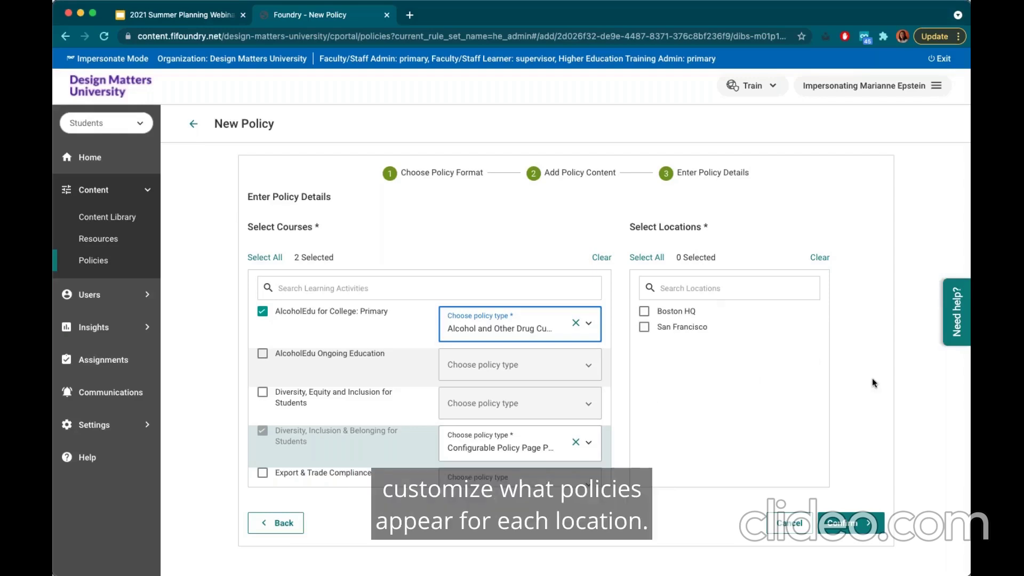
pyautogui.click(643, 313)
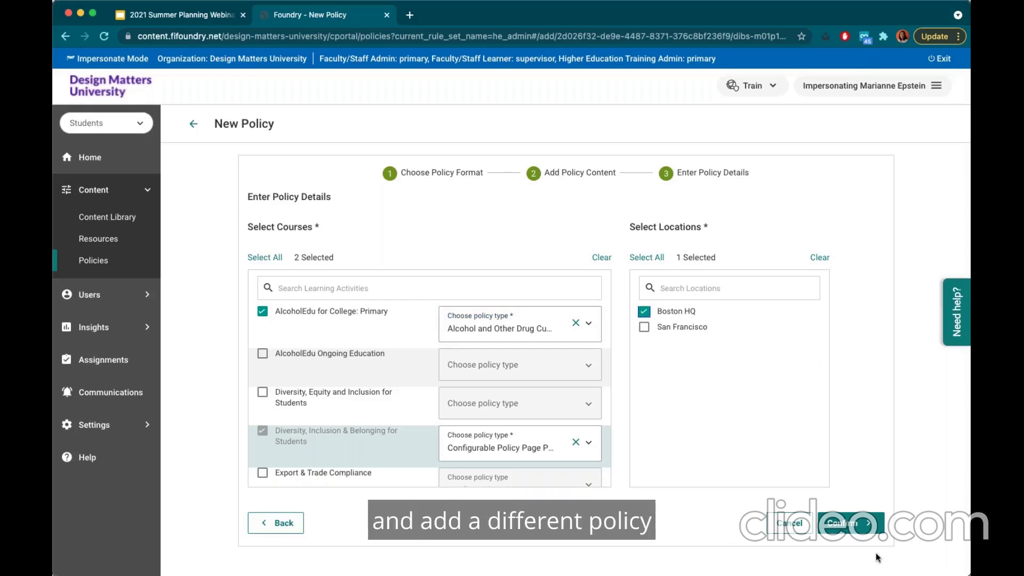
pyautogui.click(851, 522)
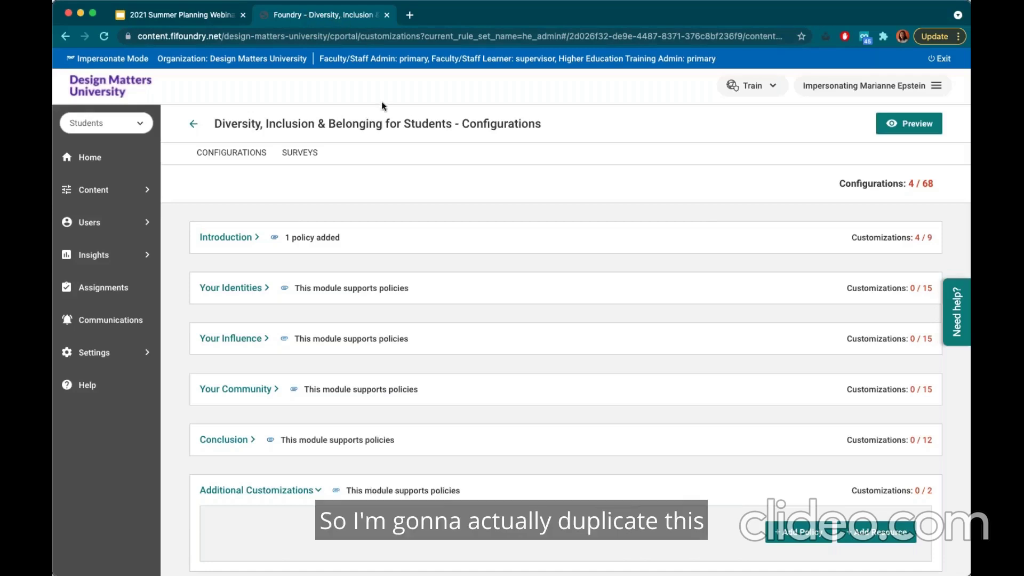
# Step: Duplicate the course configurations browser tab, then return to the original tab and open the Content Library there
pyautogui.click(496, 26)
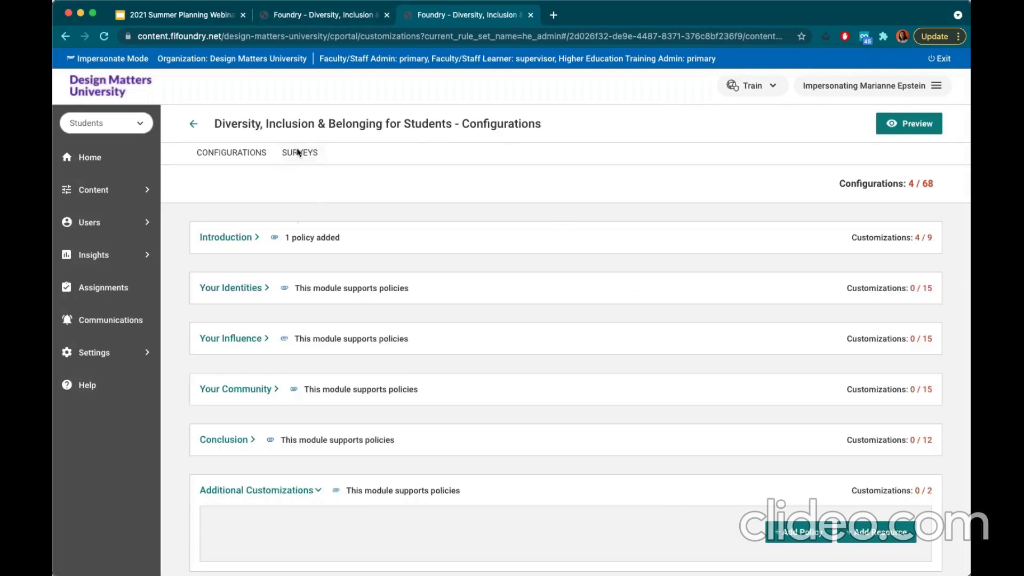
pyautogui.hotkey('ctrl', 'shift', 'Tab')
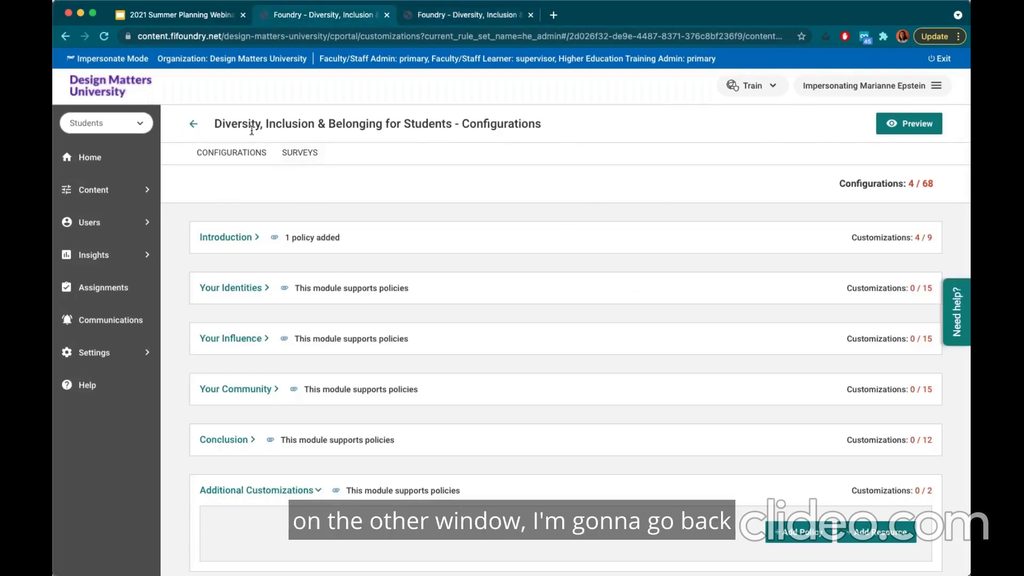
pyautogui.click(109, 195)
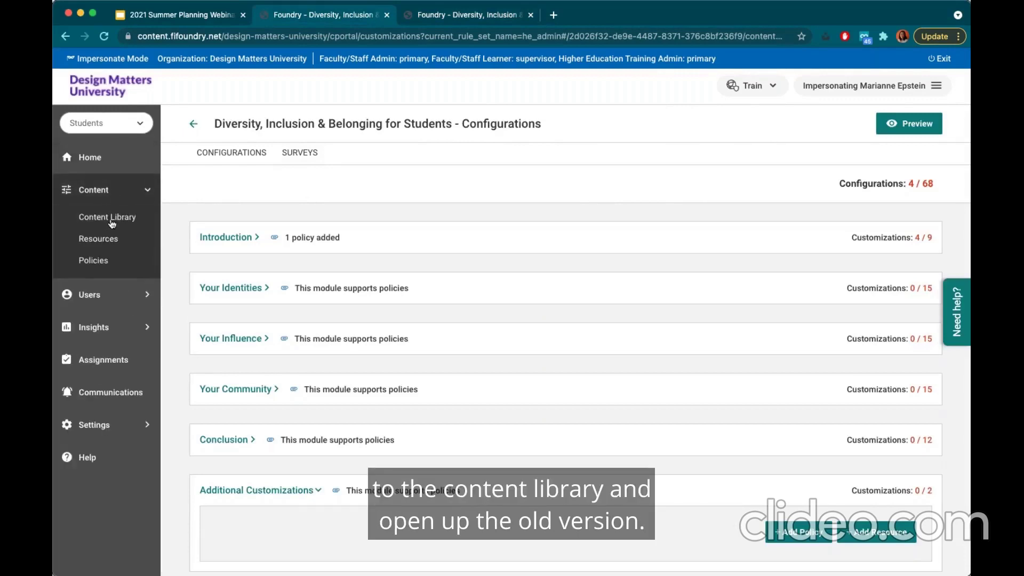
pyautogui.click(110, 220)
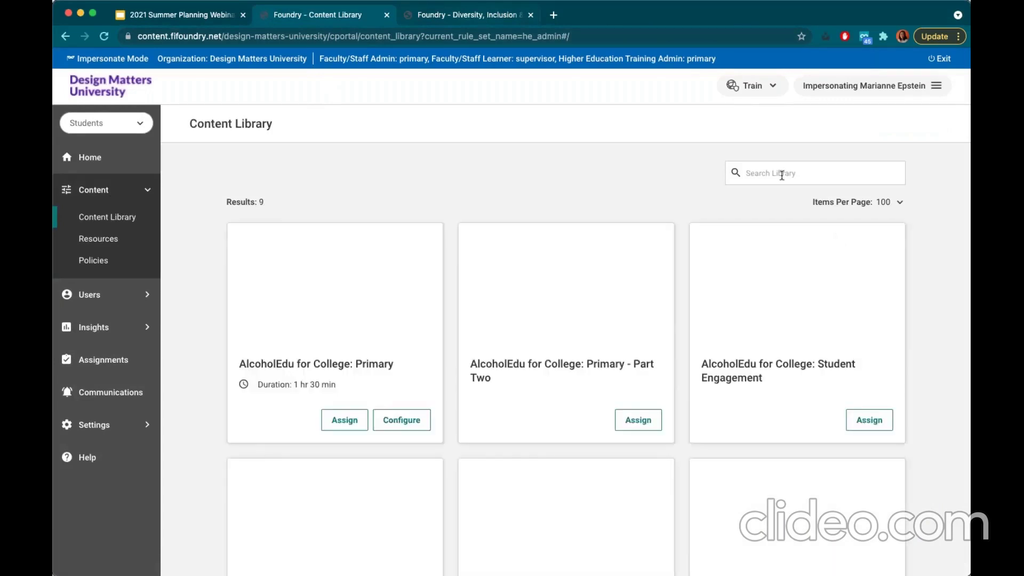
# Step: Search the Content Library for "diversity" and open the configurations of Diversity, Equity and Inclusion for Students
pyautogui.click(770, 171)
pyautogui.write('diveri')
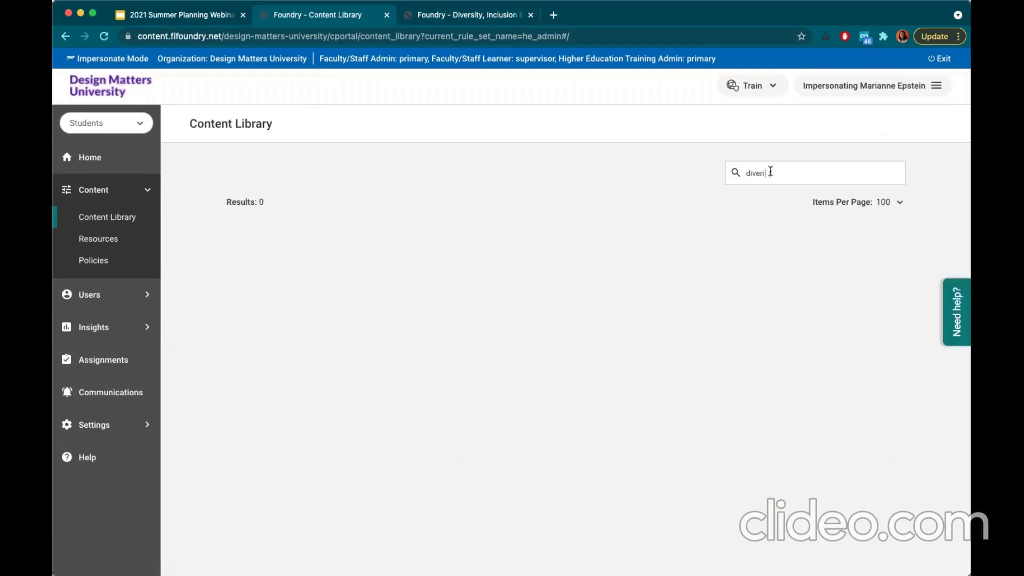
pyautogui.press('BackSpace')
pyautogui.write('sity')
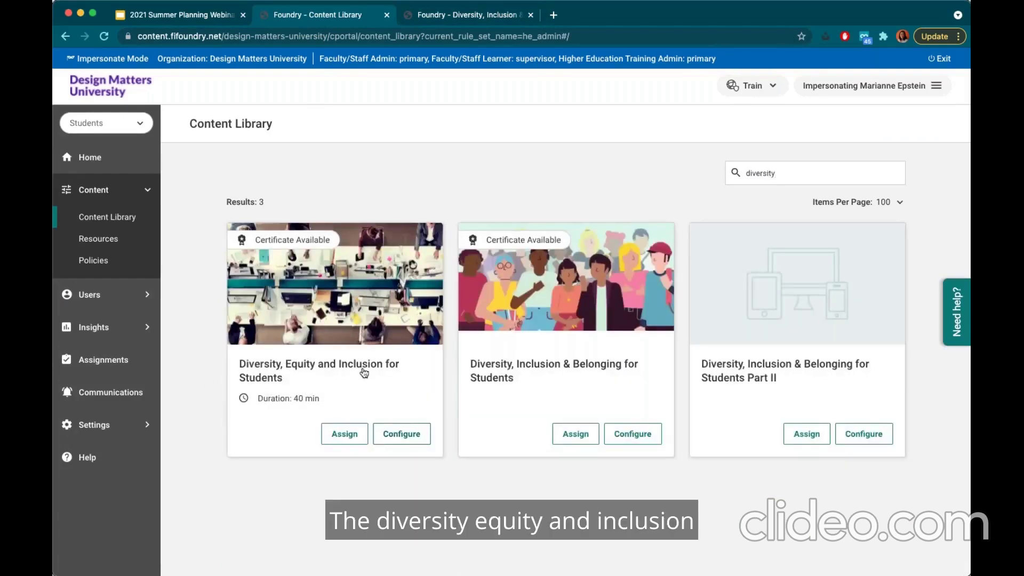
pyautogui.click(404, 440)
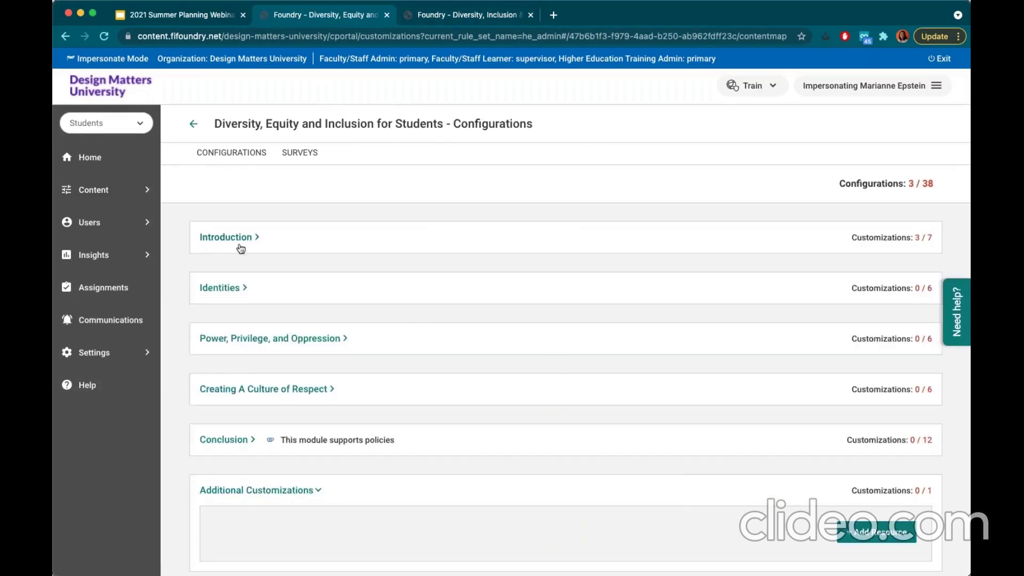
# Step: Expand the older course's Introduction module and select the entire Custom Page 1 Title text for copying
pyautogui.click(238, 244)
pyautogui.scroll(-15, 309, 359)
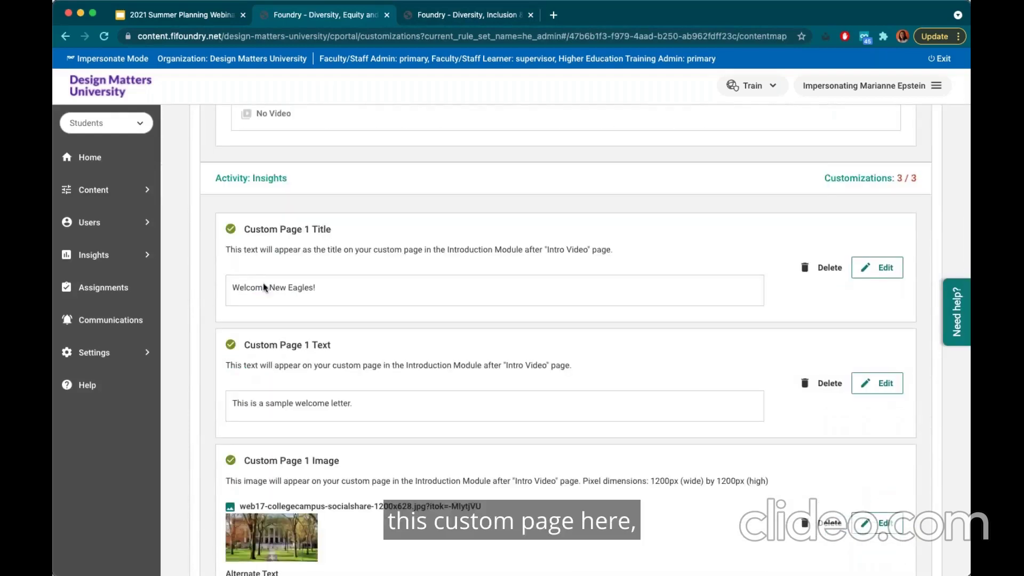
pyautogui.moveTo(315, 288); pyautogui.dragTo(232, 289)
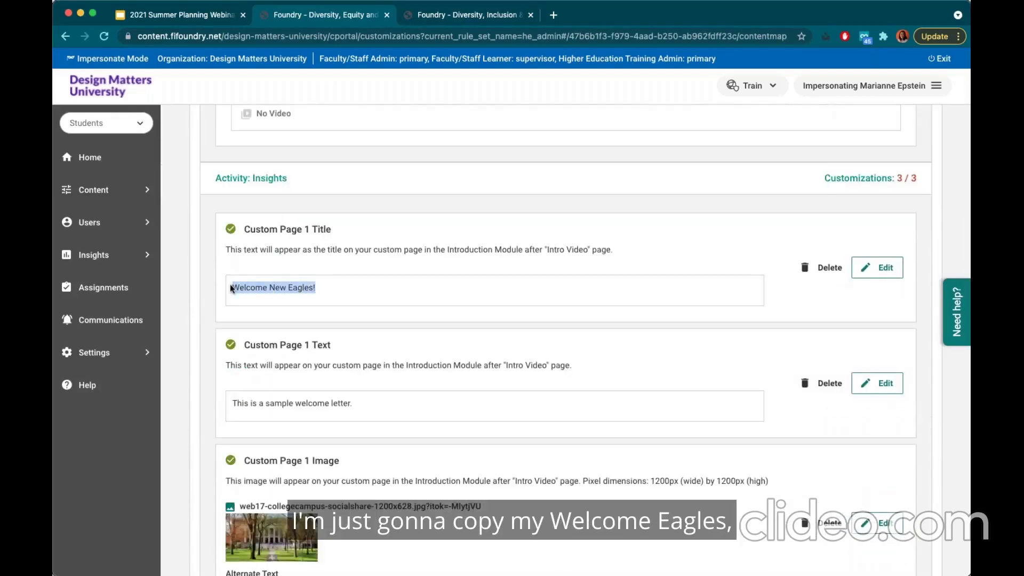
# Step: Switch to the Diversity, Inclusion & Belonging for Students tab and review the welcome page header, text and image in its Introduction module
pyautogui.click(462, 17)
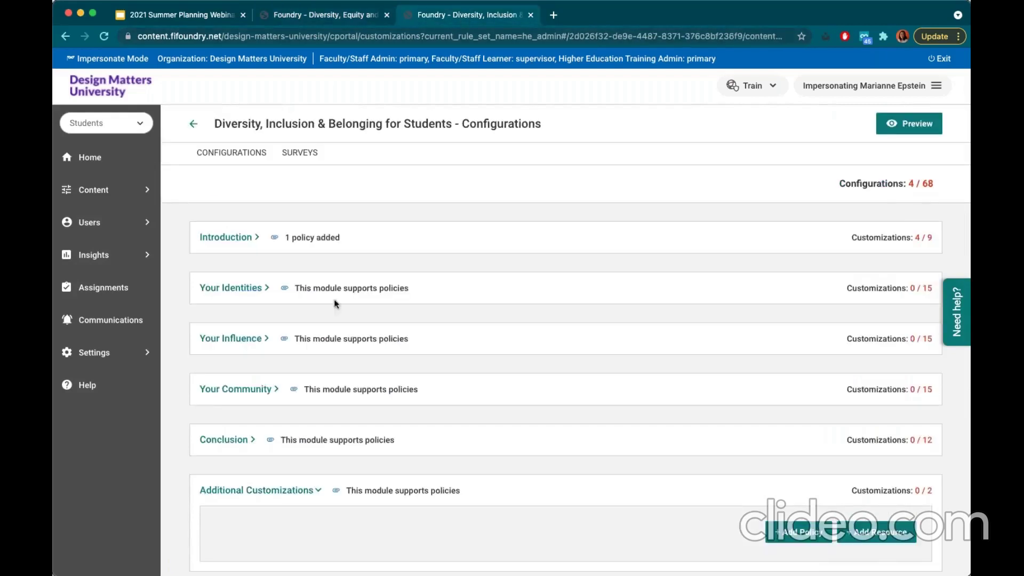
pyautogui.click(210, 237)
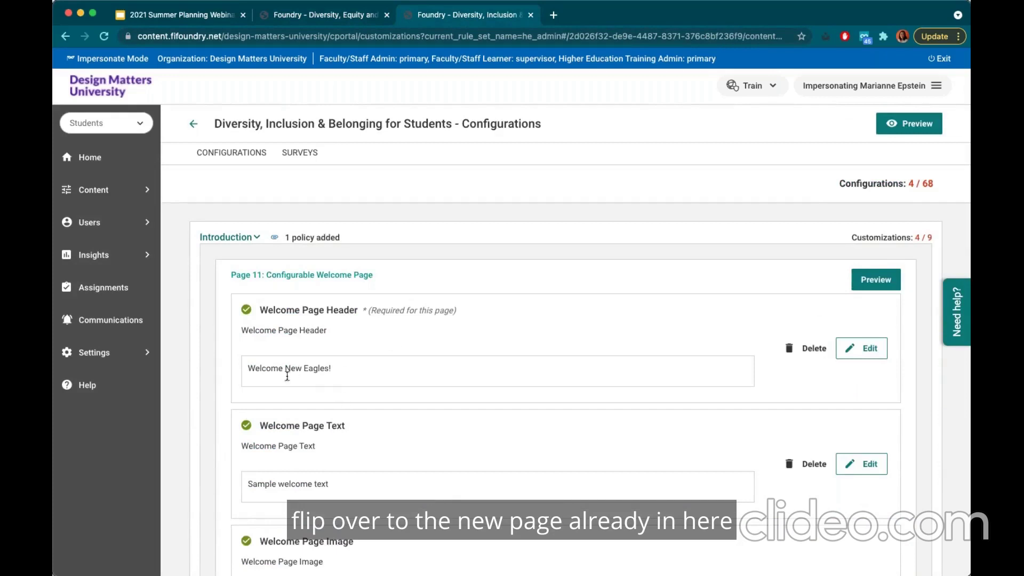
pyautogui.scroll(-2, 375, 378)
pyautogui.scroll(-1, 375, 378)
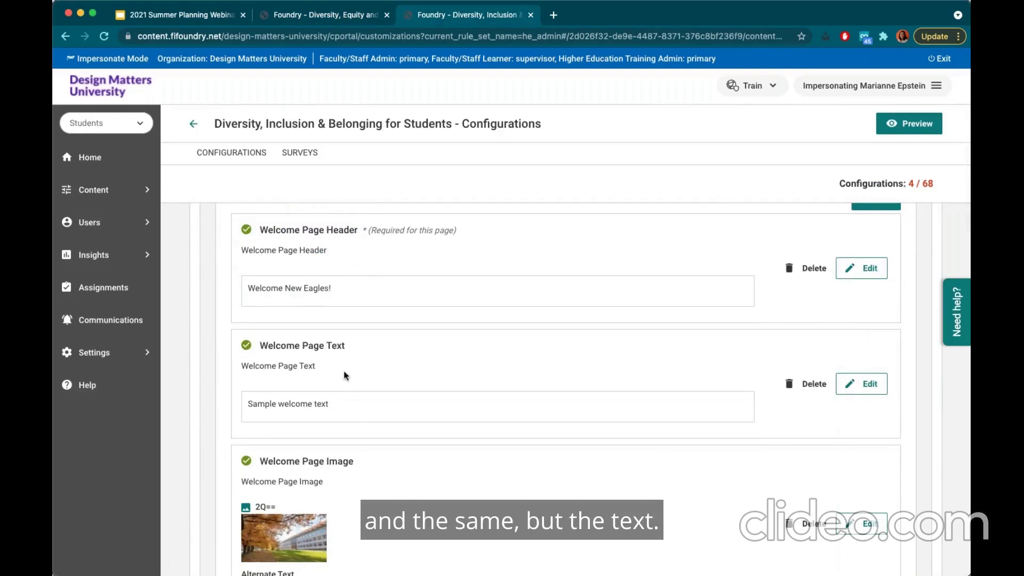
pyautogui.scroll(-5, 343, 376)
# Step: Return to the Diversity, Equity and Inclusion for Students tab and check the Policy activity in its Conclusion module
pyautogui.click(330, 20)
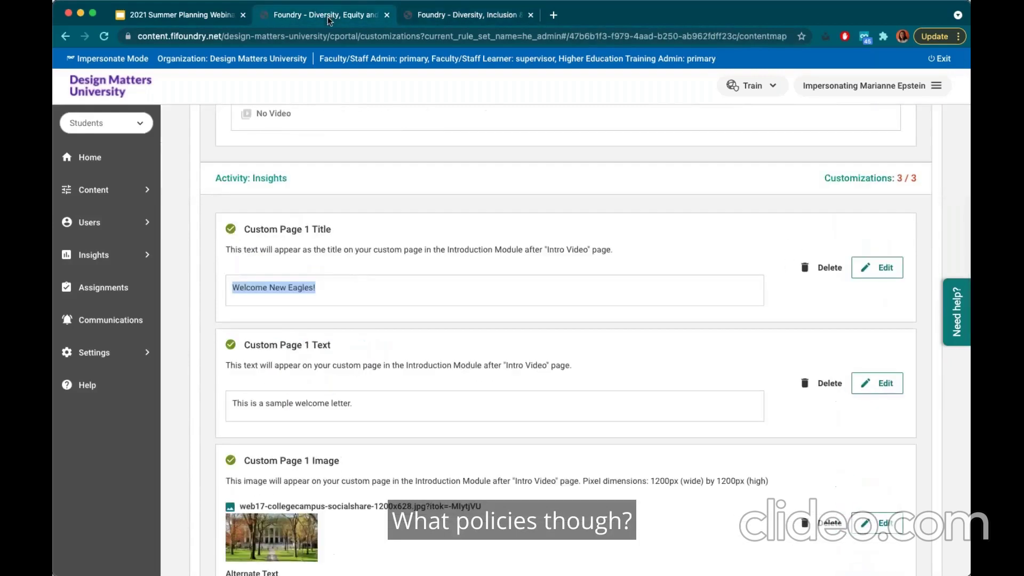
pyautogui.scroll(4, 346, 277)
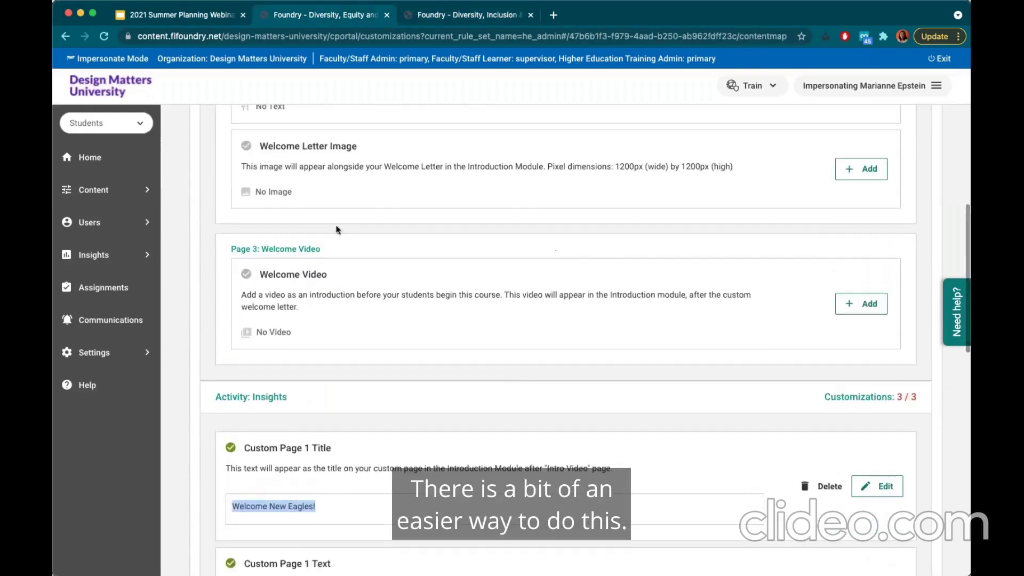
pyautogui.scroll(-10, 338, 231)
pyautogui.scroll(-5, 233, 271)
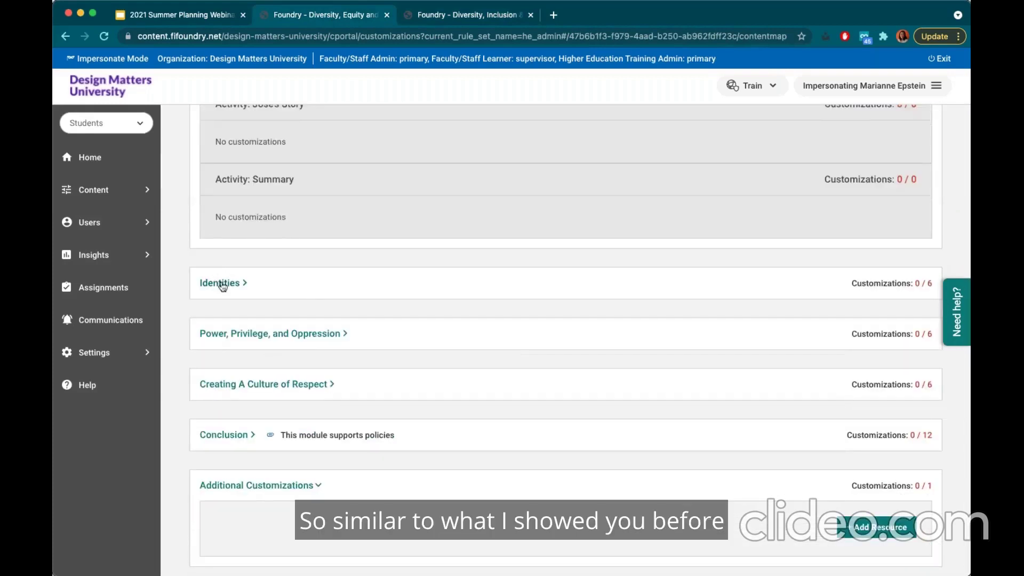
pyautogui.click(223, 434)
pyautogui.scroll(-8, 784, 251)
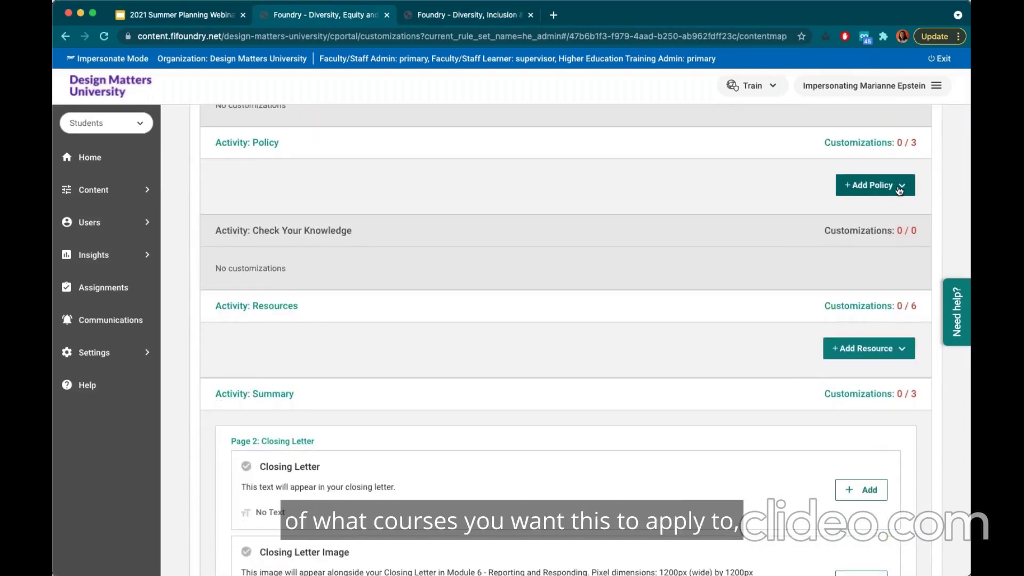
# Step: Switch to the Diversity, Inclusion & Belonging for Students tab and view the Introduction module's Configurable Policy Page
pyautogui.click(471, 16)
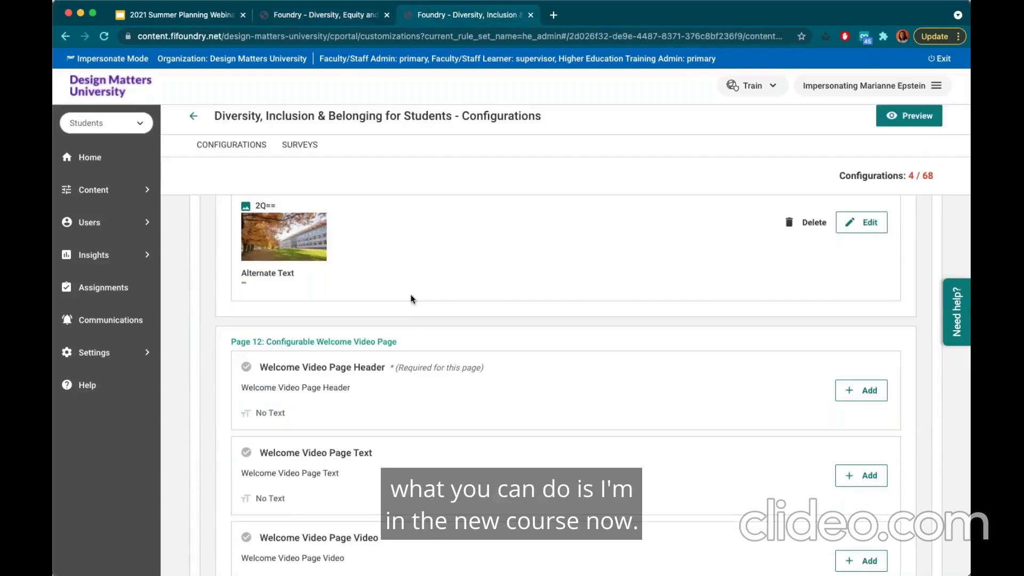
pyautogui.scroll(-9, 412, 324)
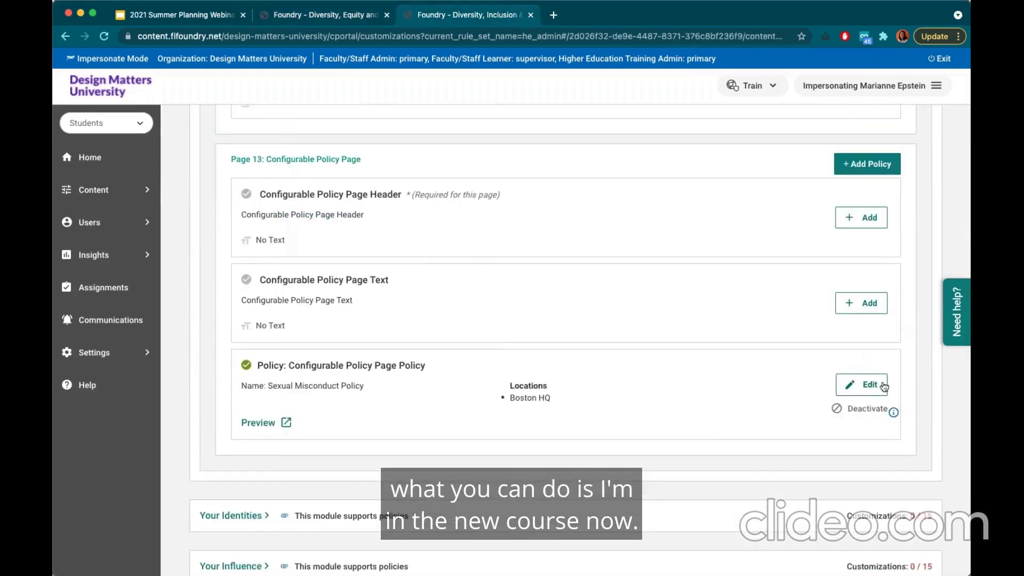
pyautogui.click(878, 169)
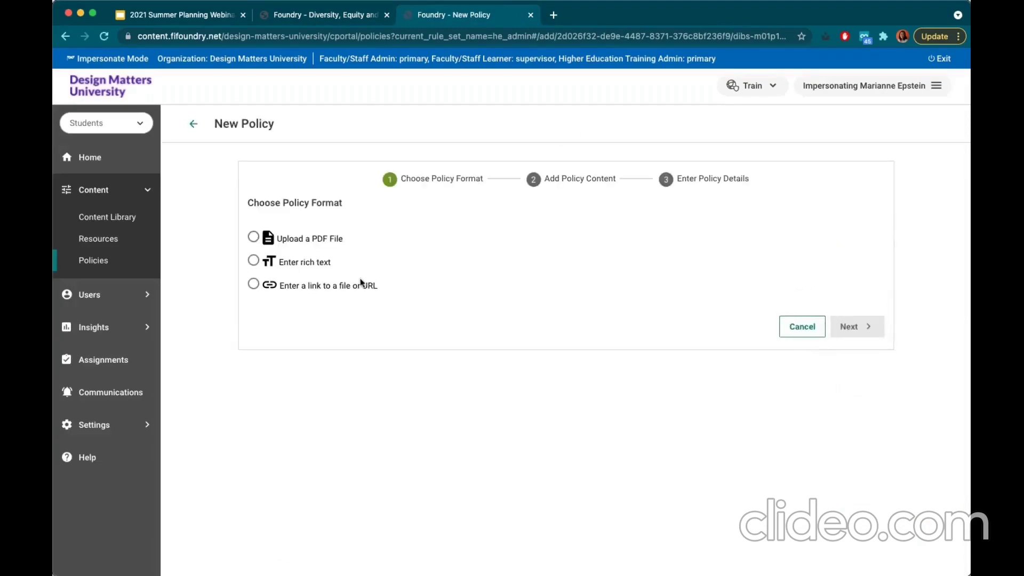
pyautogui.click(315, 289)
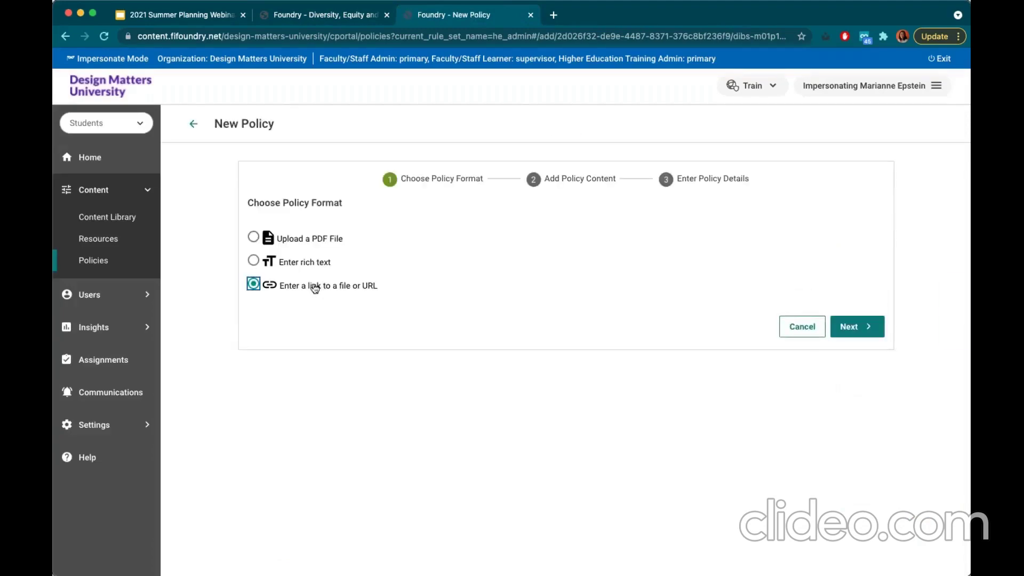
pyautogui.click(795, 330)
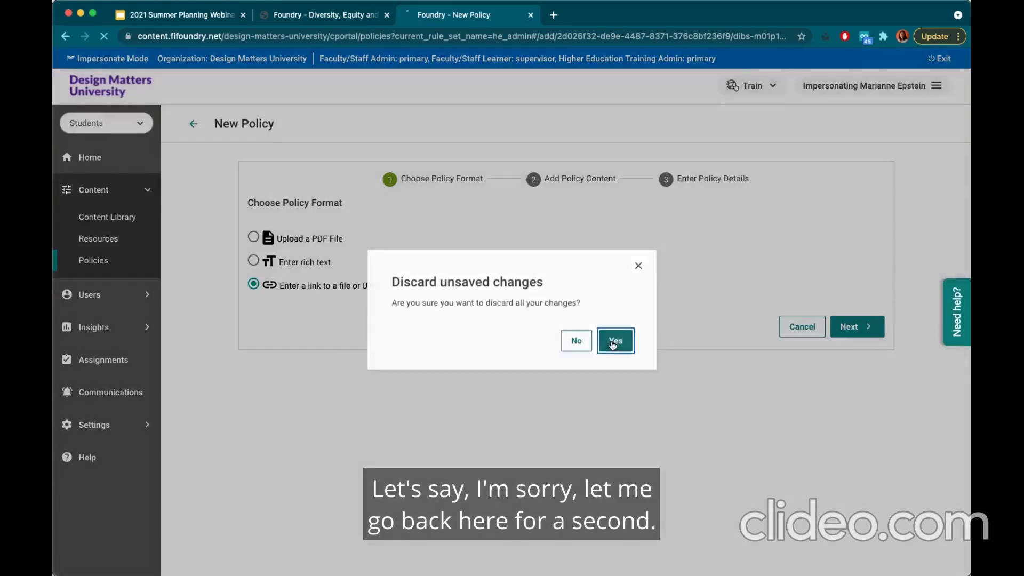
pyautogui.click(614, 344)
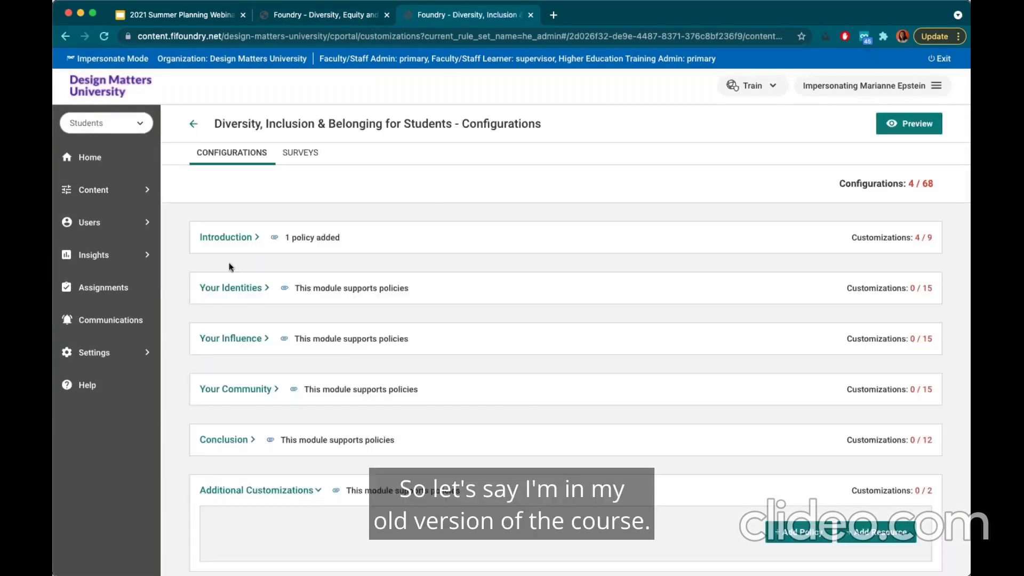
# Step: Open the Sexual Misconduct Policy on the Introduction module's Configurable Policy Page for editing
pyautogui.click(226, 237)
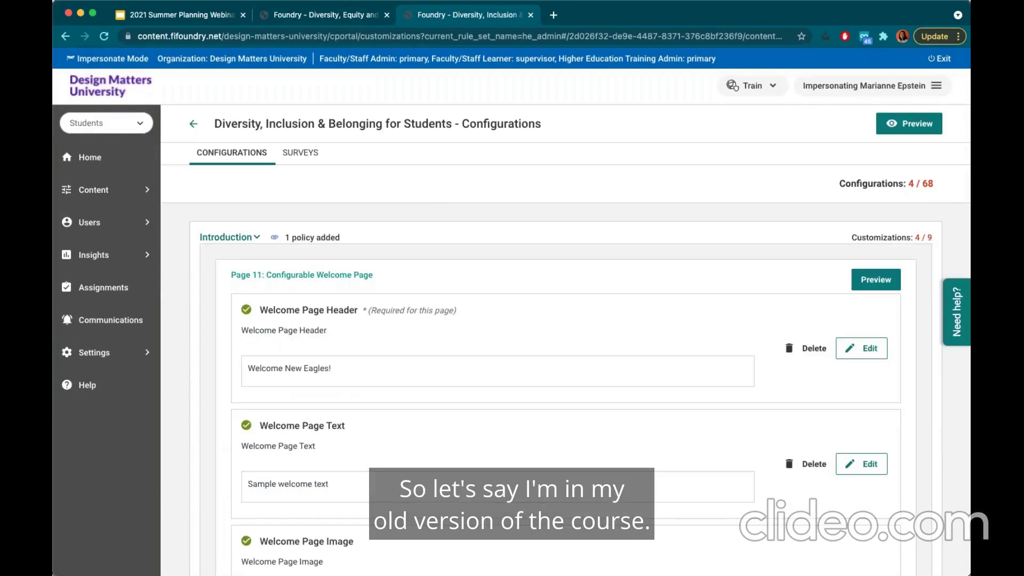
pyautogui.scroll(-10, 565, 341)
pyautogui.scroll(-4, 894, 411)
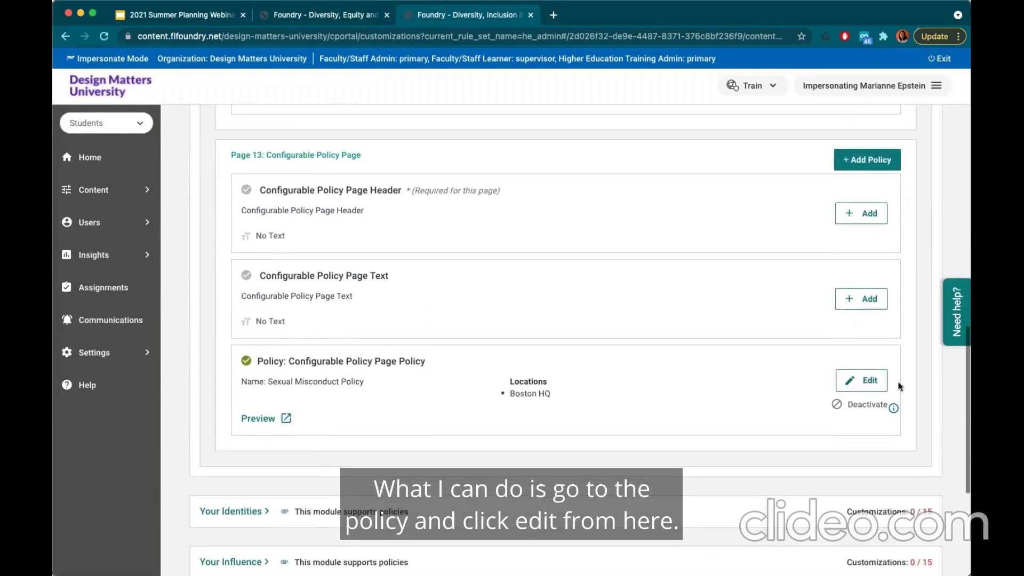
pyautogui.click(868, 388)
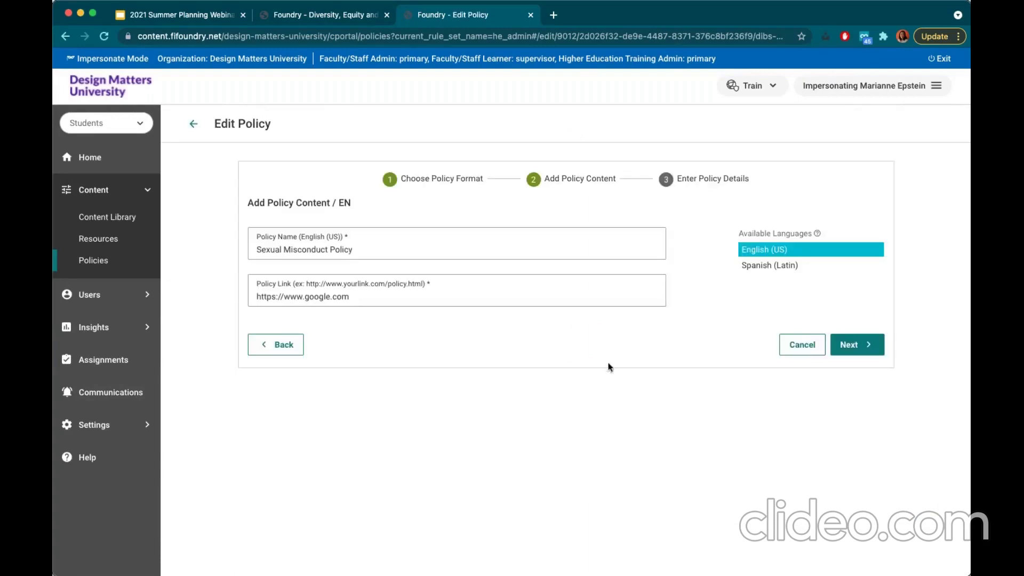
# Step: Check the policy link in the English policy content and continue to the policy details
pyautogui.click(366, 298)
pyautogui.moveTo(366, 297); pyautogui.dragTo(203, 298)
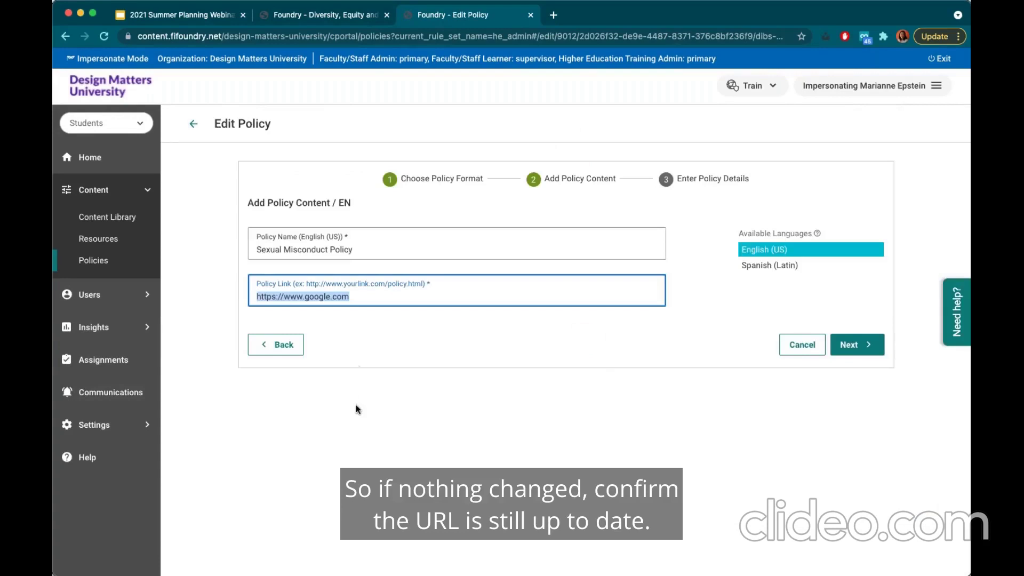
pyautogui.click(861, 345)
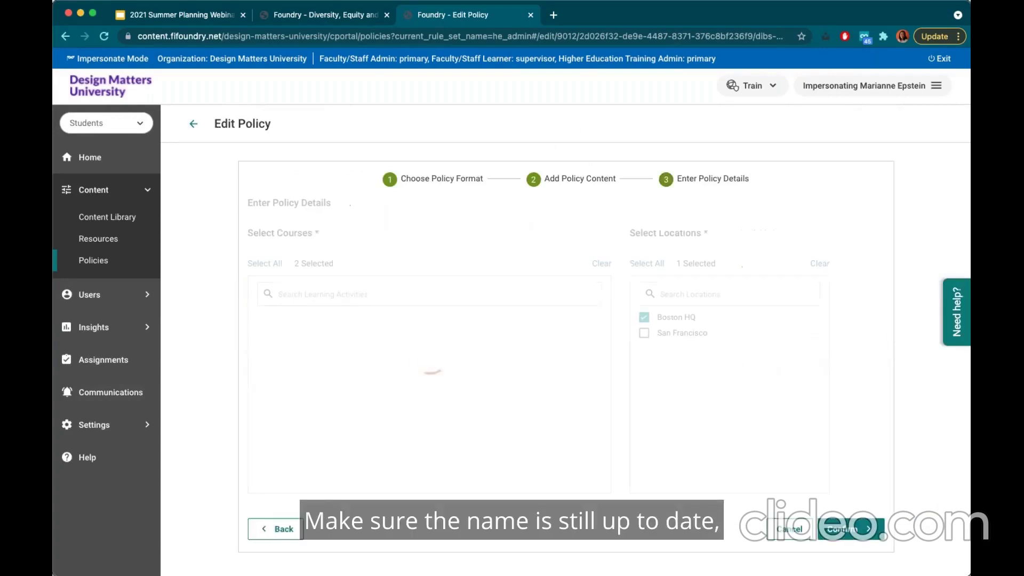
# Step: Try deselecting AlcoholEdu for College: Primary and applying the policy to Diversity, Equity and Inclusion for Students, leaving without confirming
pyautogui.click(263, 318)
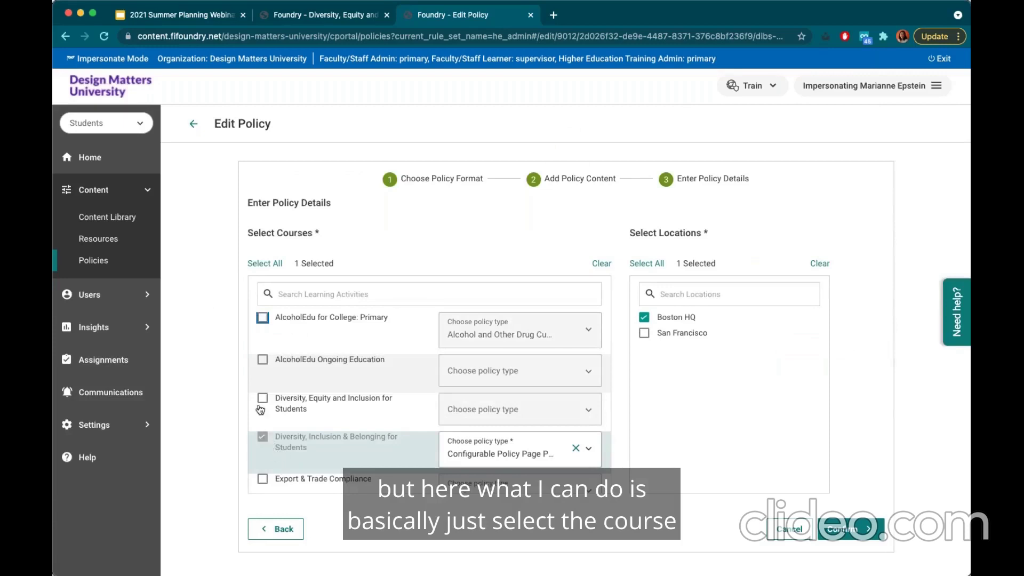
pyautogui.scroll(-1, 261, 407)
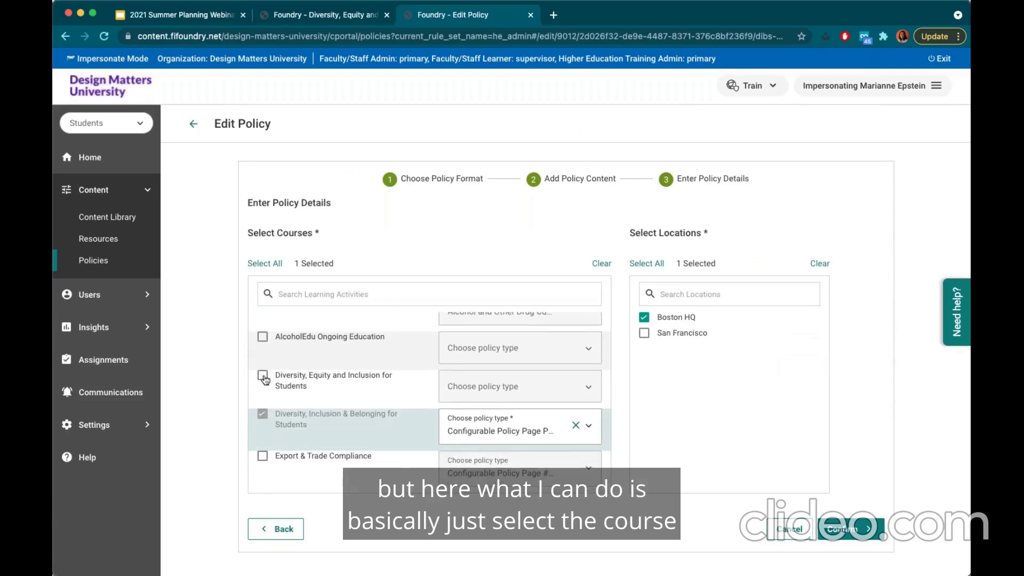
pyautogui.click(582, 423)
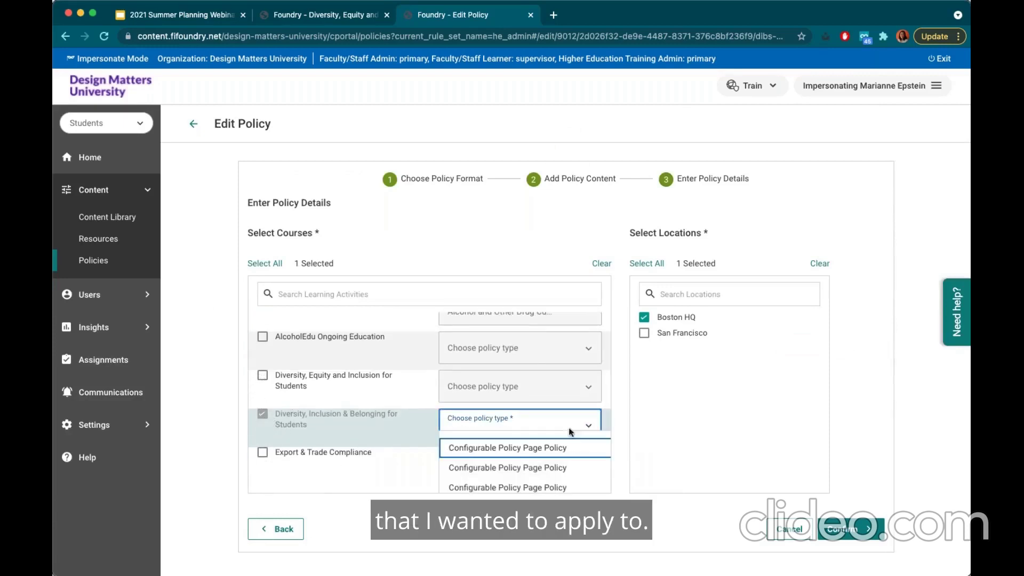
pyautogui.click(265, 379)
pyautogui.click(262, 376)
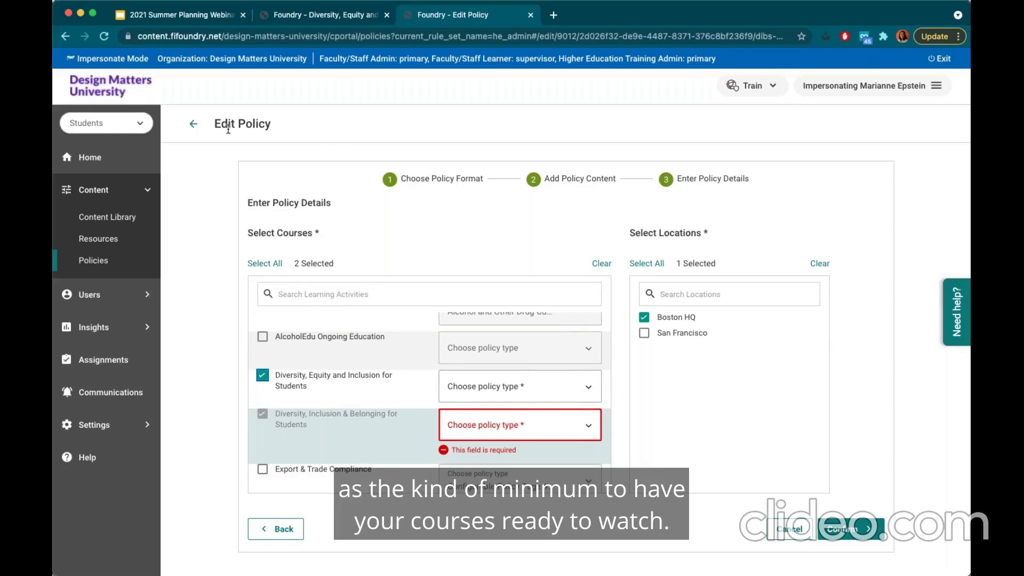
pyautogui.click(194, 125)
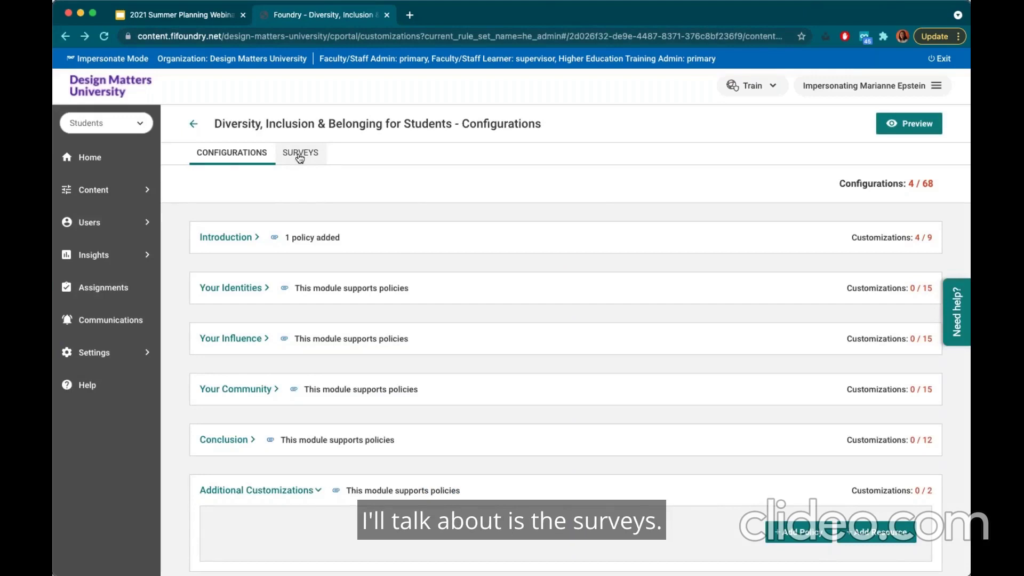
# Step: Add a custom section named "University question" to the Diversity, Inclusion, and Belonging Pre-Course Survey, without a description
pyautogui.click(299, 155)
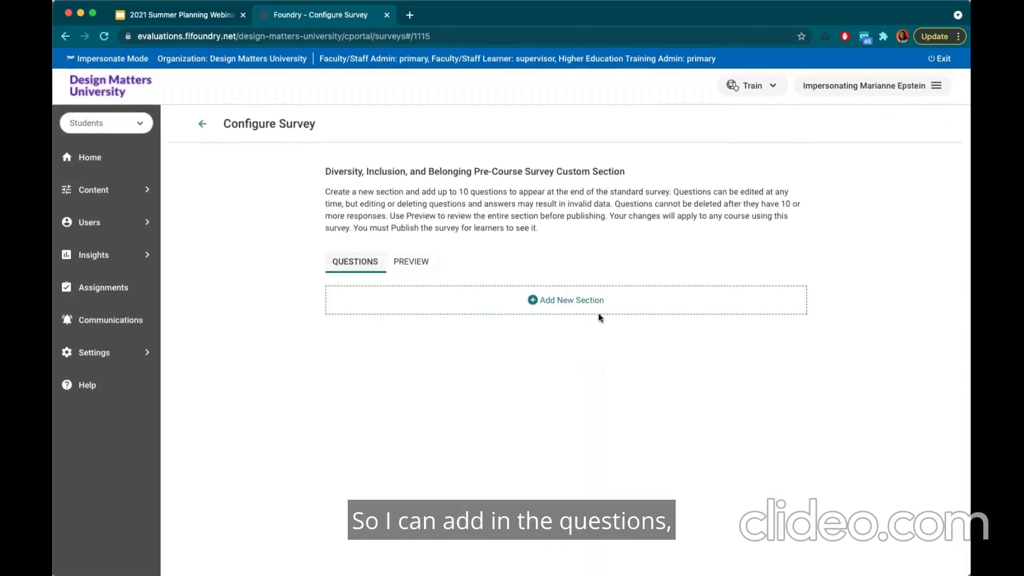
pyautogui.click(552, 303)
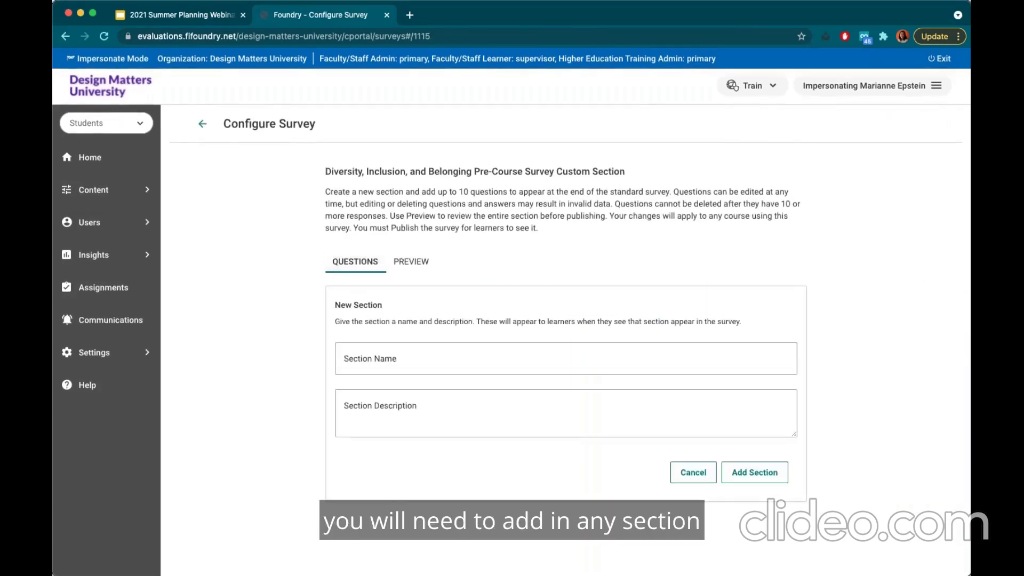
pyautogui.click(423, 359)
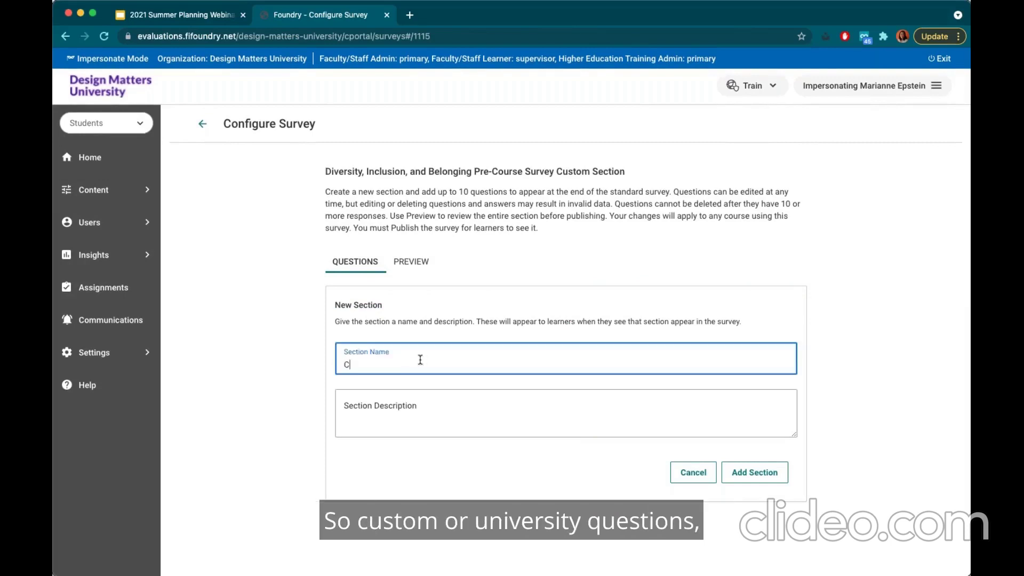
pyautogui.write('Custo')
pyautogui.press('super+a')
pyautogui.write('Uni')
pyautogui.write('versity Spe')
pyautogui.write('questi')
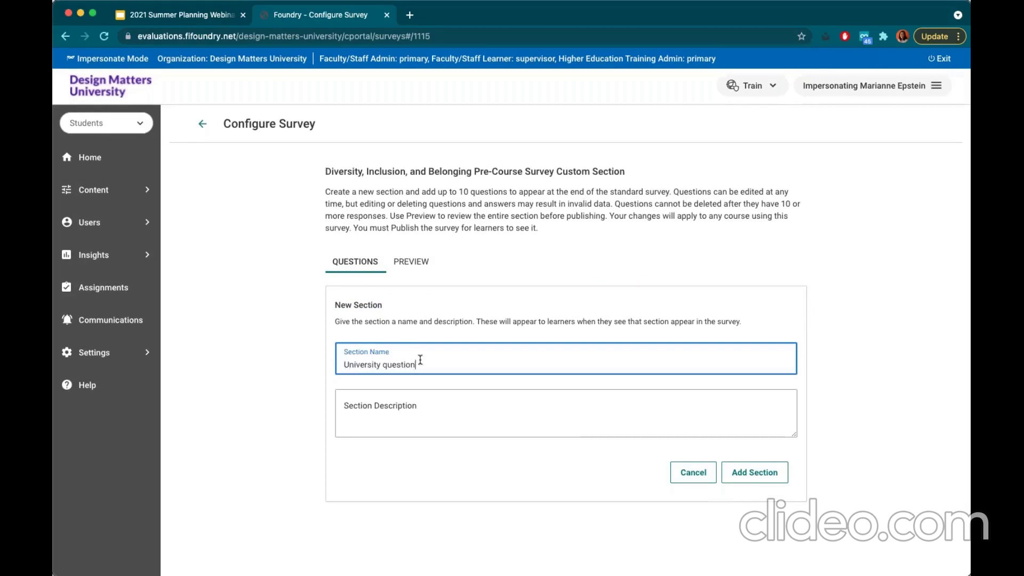
pyautogui.click(468, 408)
pyautogui.click(754, 472)
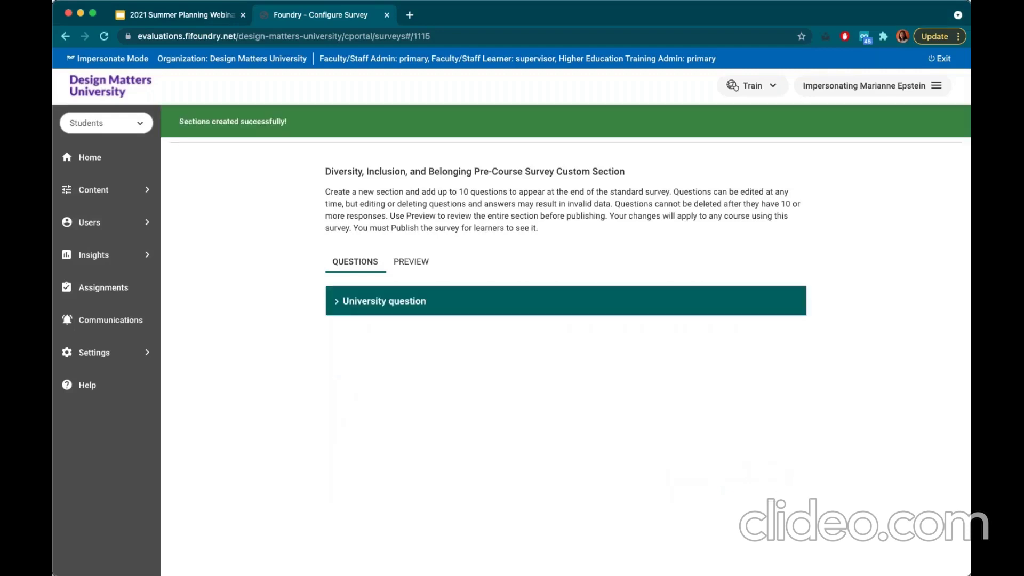
# Step: Add a single-selection multiple choice question, "What dorm do you live in?", to the University question section
pyautogui.click(337, 302)
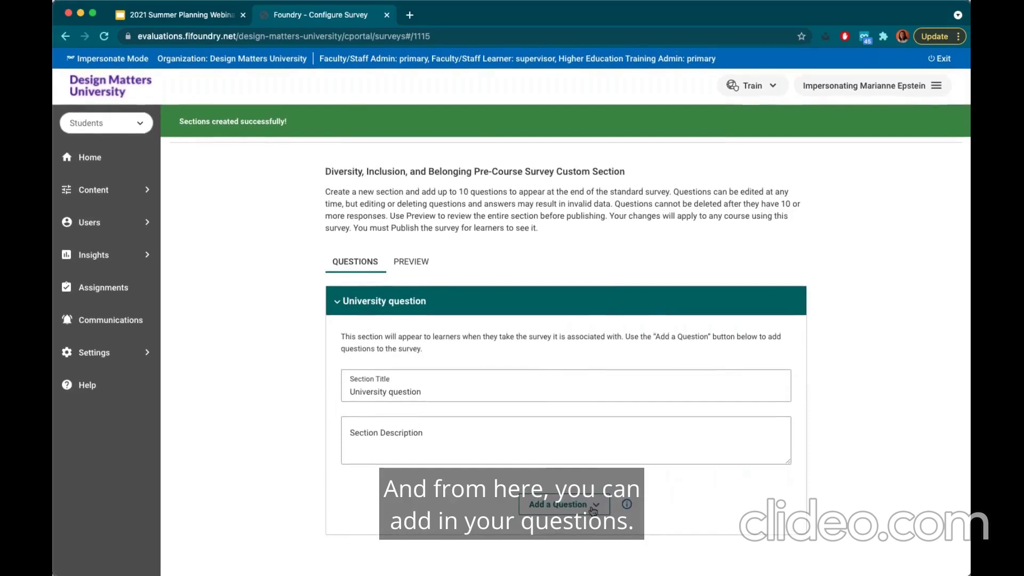
pyautogui.click(593, 511)
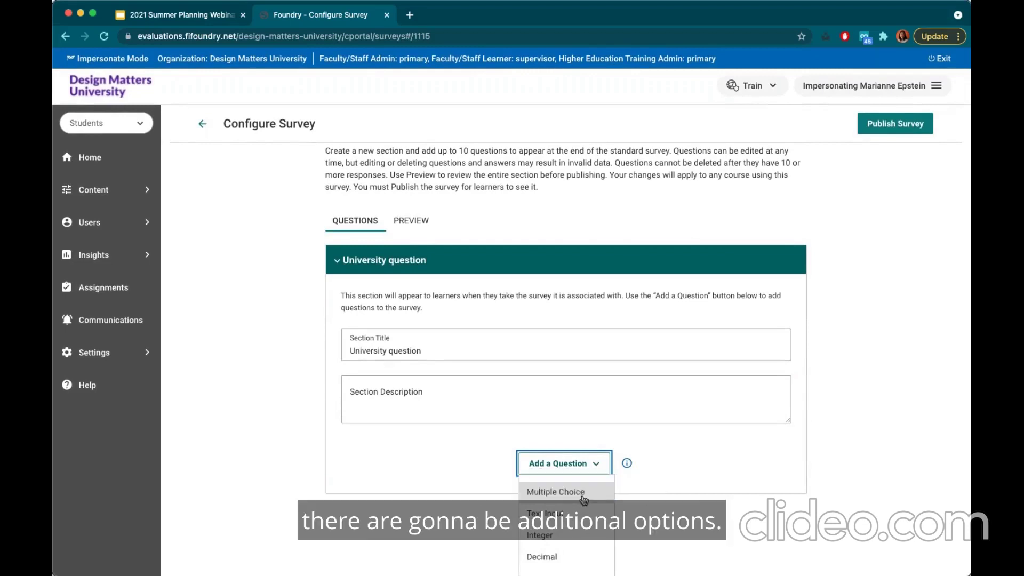
pyautogui.click(584, 498)
pyautogui.scroll(-2, 693, 438)
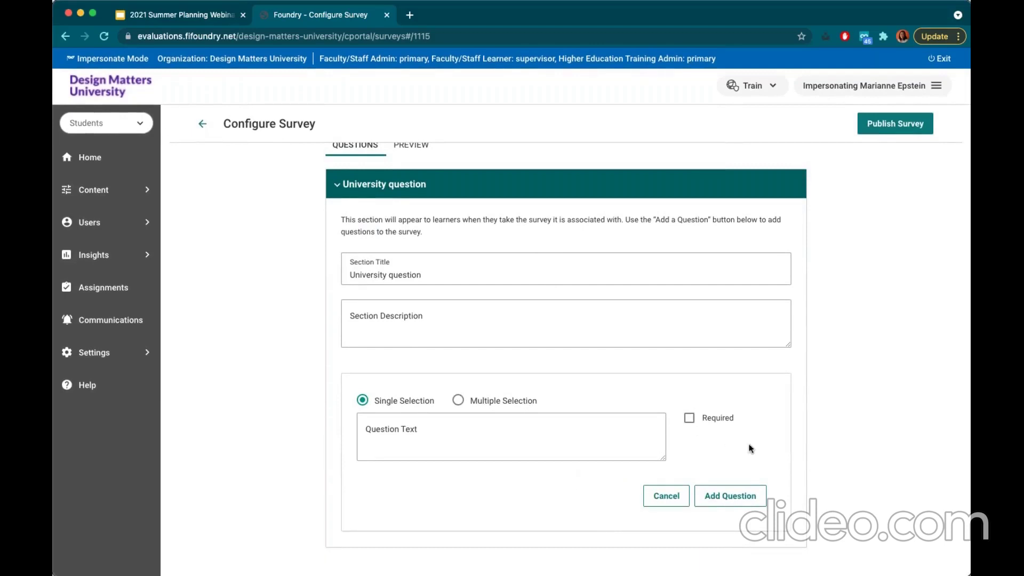
pyautogui.click(513, 434)
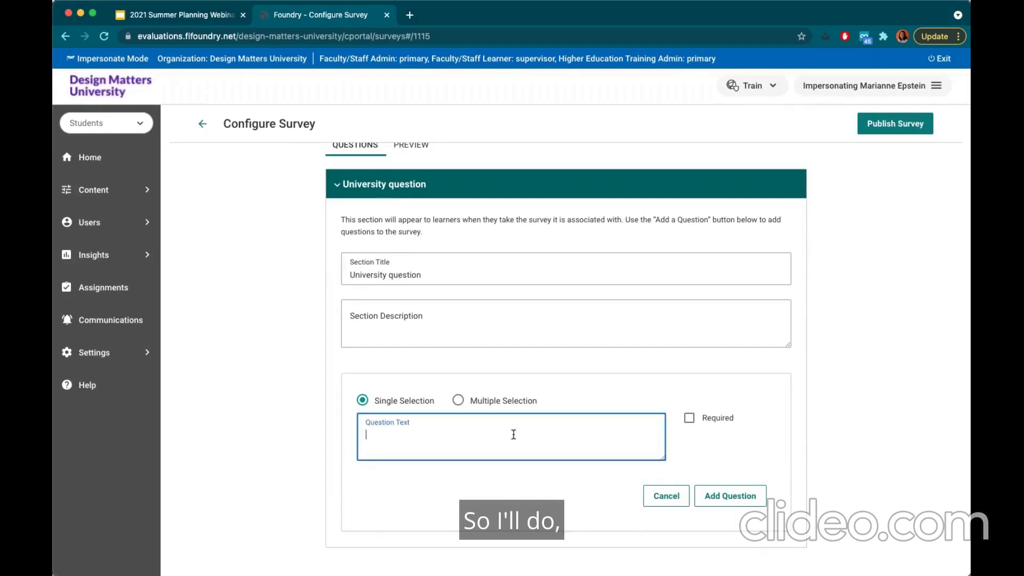
pyautogui.write('What ')
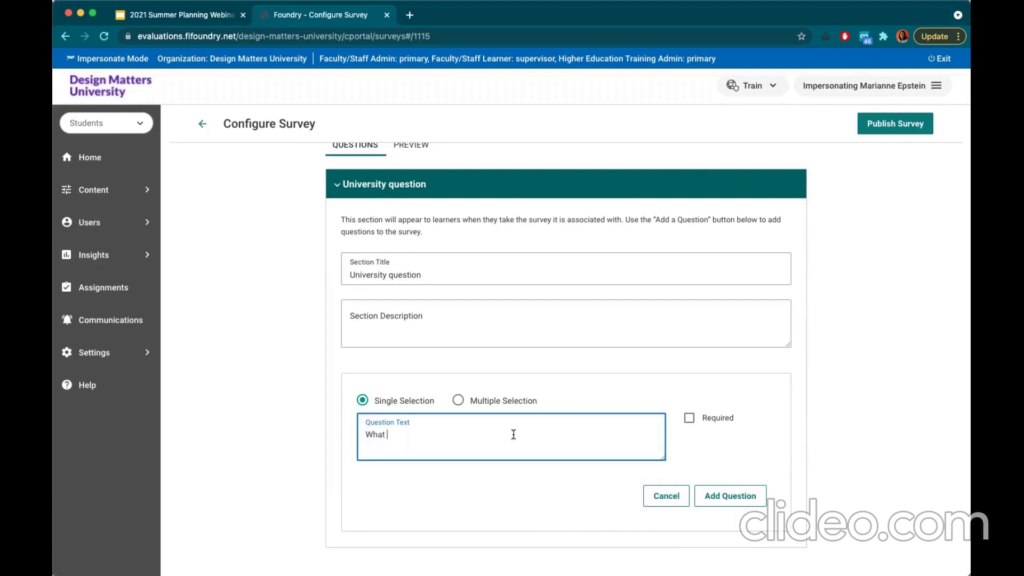
pyautogui.write('dorm do you live in?')
pyautogui.click(730, 495)
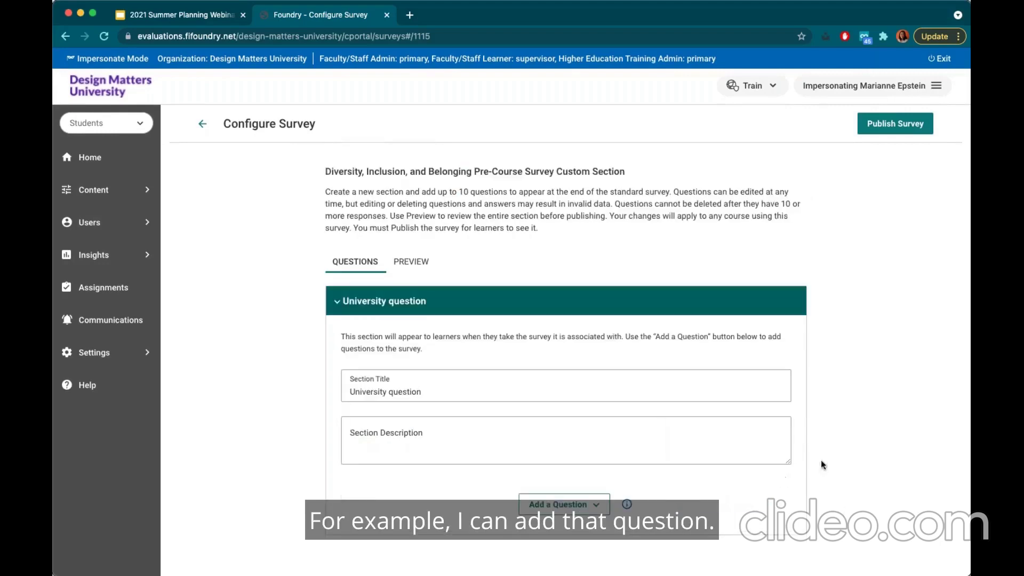
# Step: Expand the dorm question, view its blank new-answer form and settings, and collapse the question again
pyautogui.scroll(-2, 777, 501)
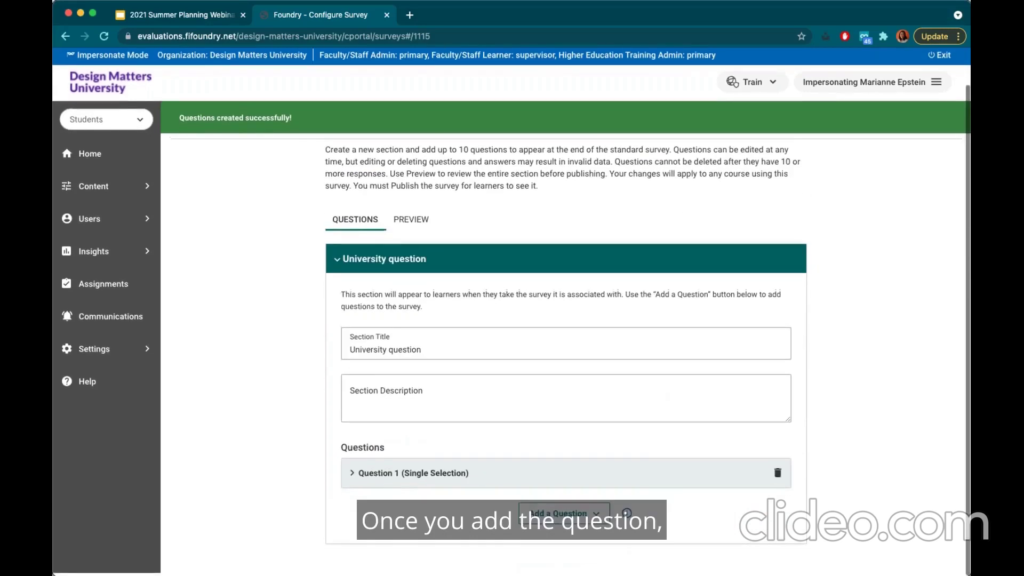
pyautogui.click(354, 473)
pyautogui.scroll(-3, 409, 480)
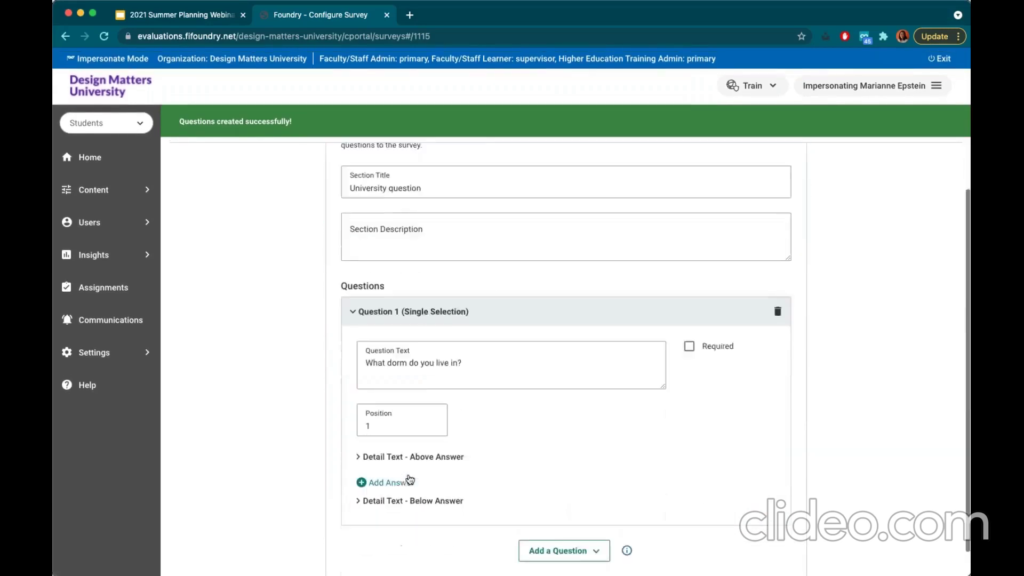
pyautogui.scroll(-1, 408, 477)
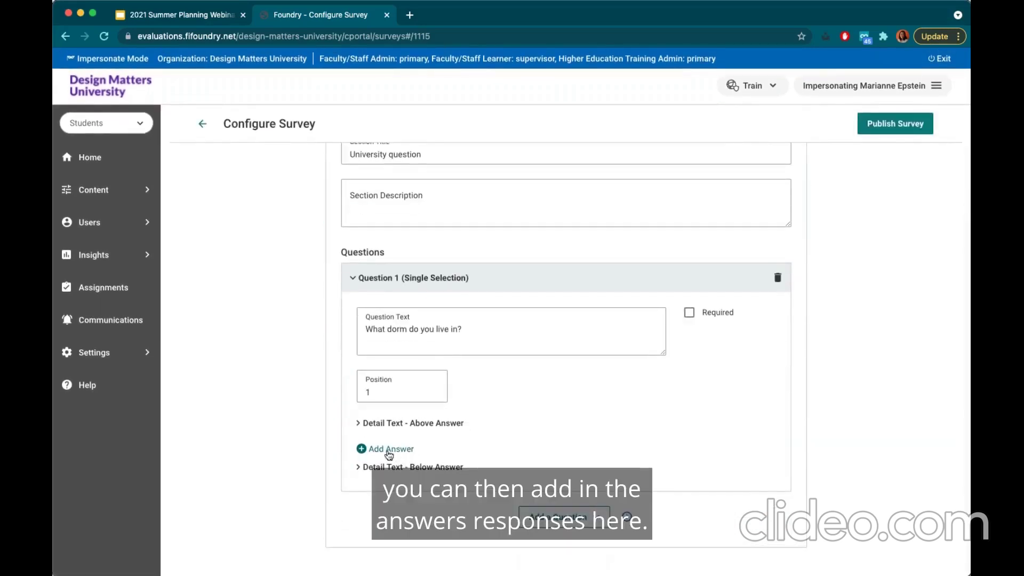
pyautogui.click(389, 449)
pyautogui.scroll(-3, 491, 482)
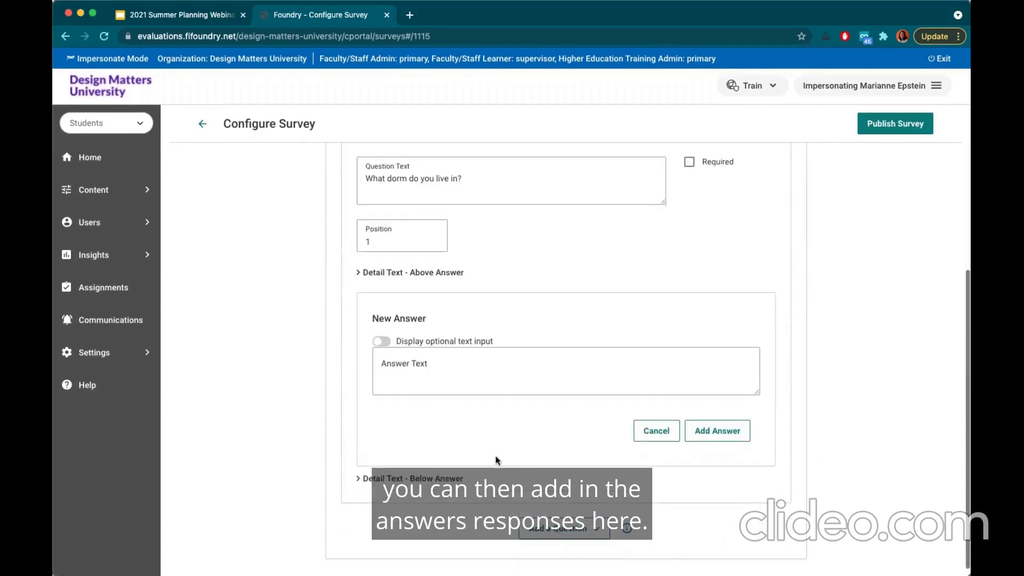
pyautogui.scroll(1, 496, 460)
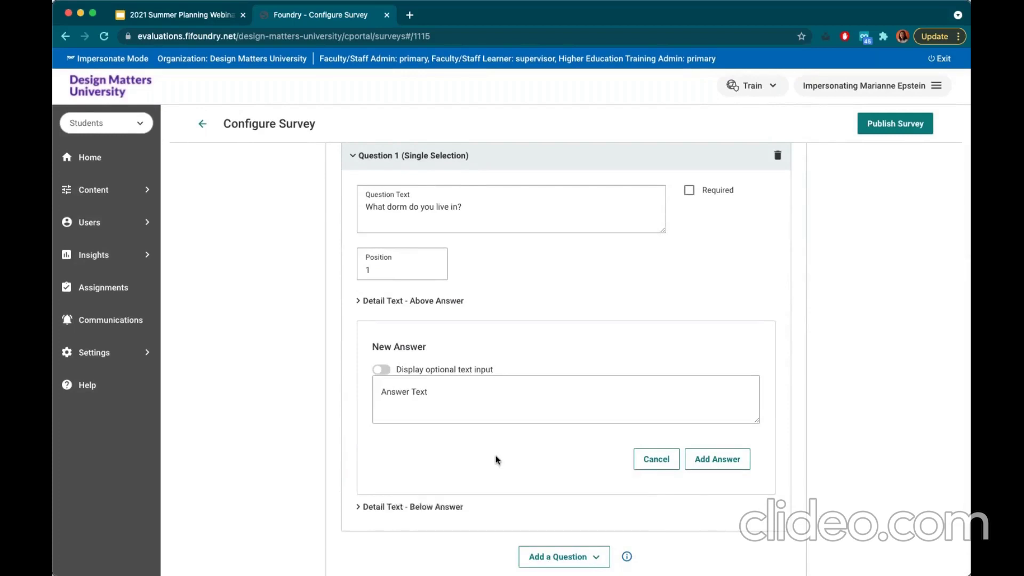
pyautogui.scroll(6, 496, 460)
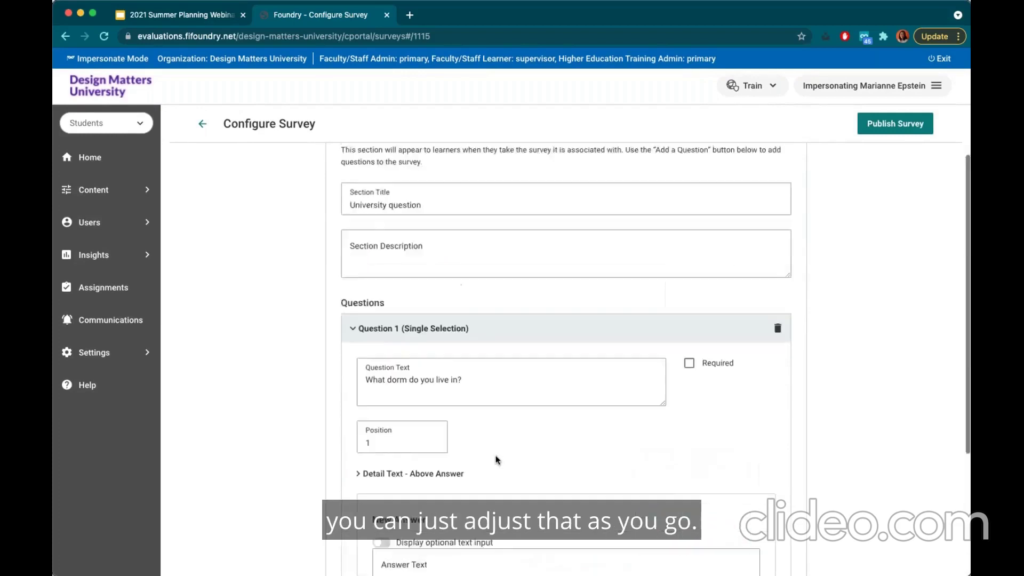
pyautogui.click(352, 473)
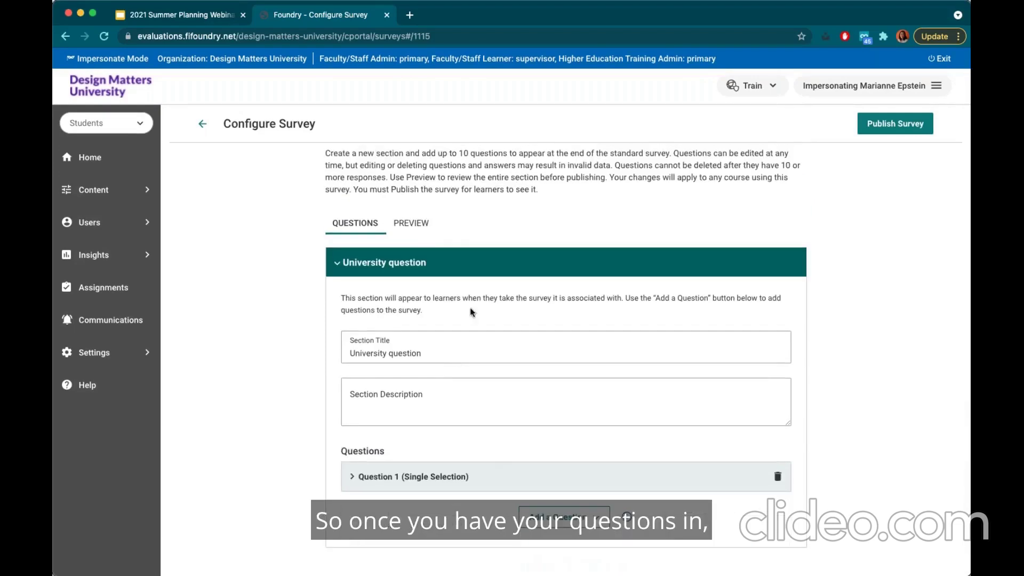
# Step: Preview the University question section as learners see it, return to the questions and collapse the section
pyautogui.click(410, 223)
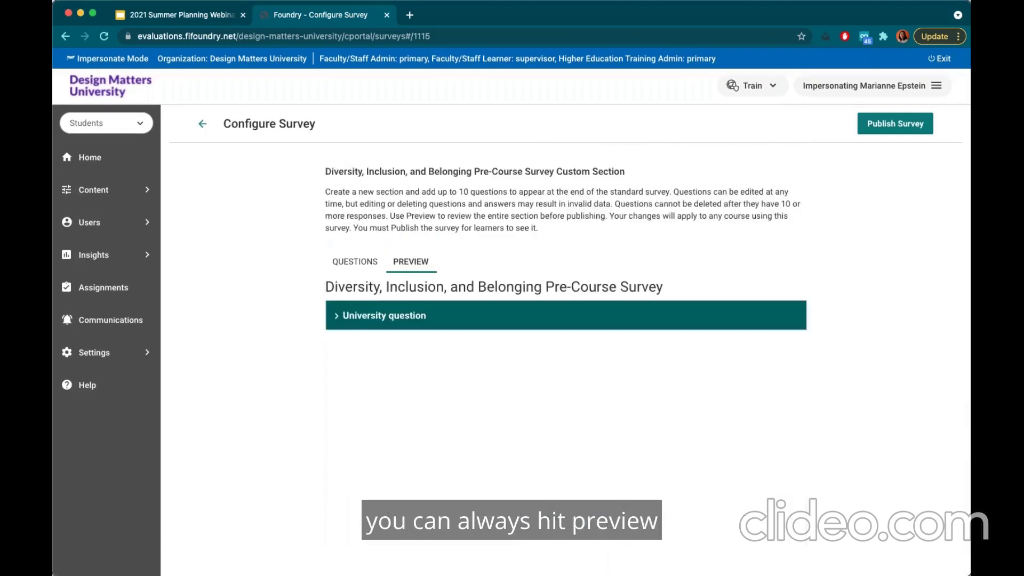
pyautogui.click(338, 315)
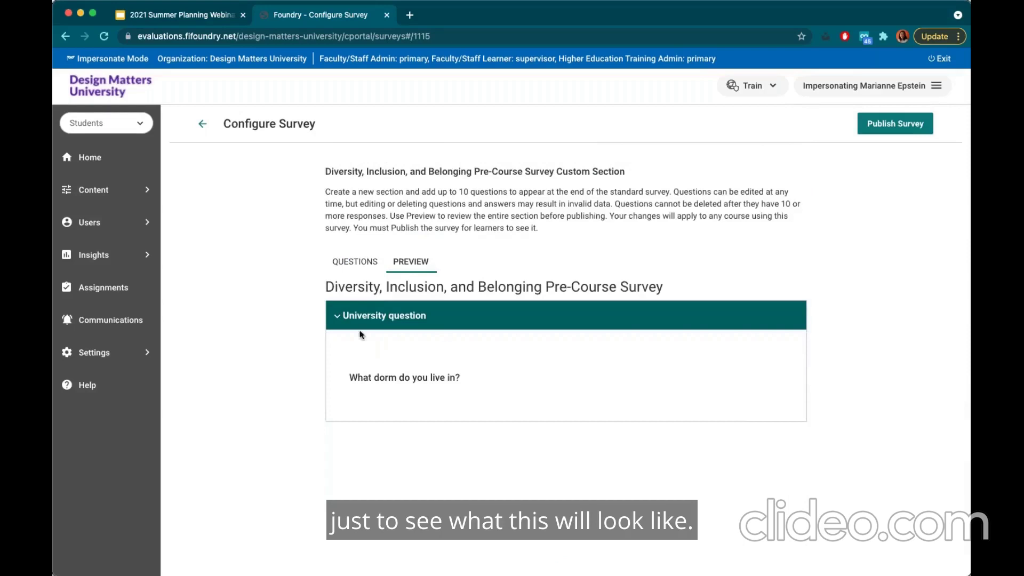
pyautogui.click(364, 263)
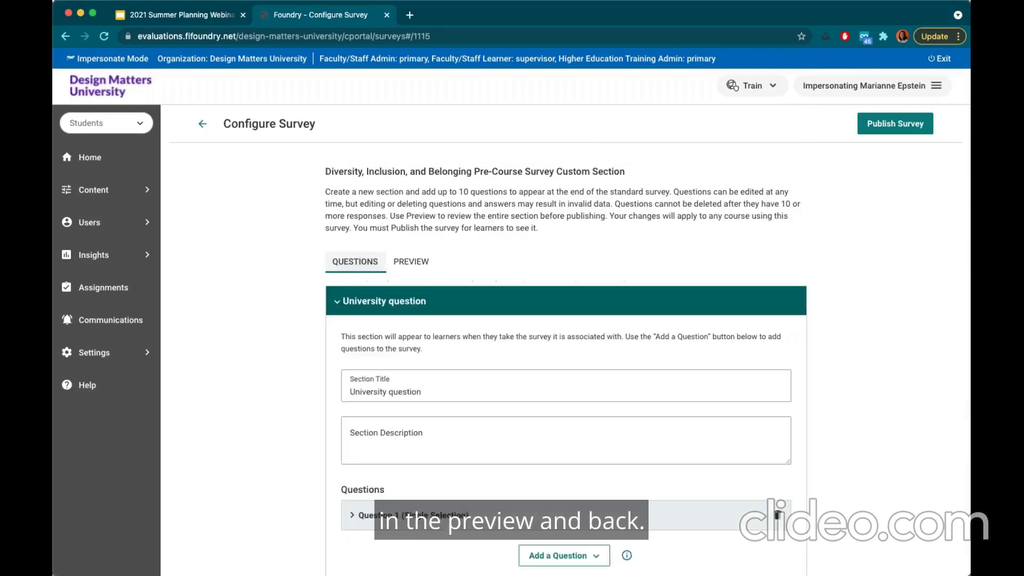
pyautogui.click(337, 309)
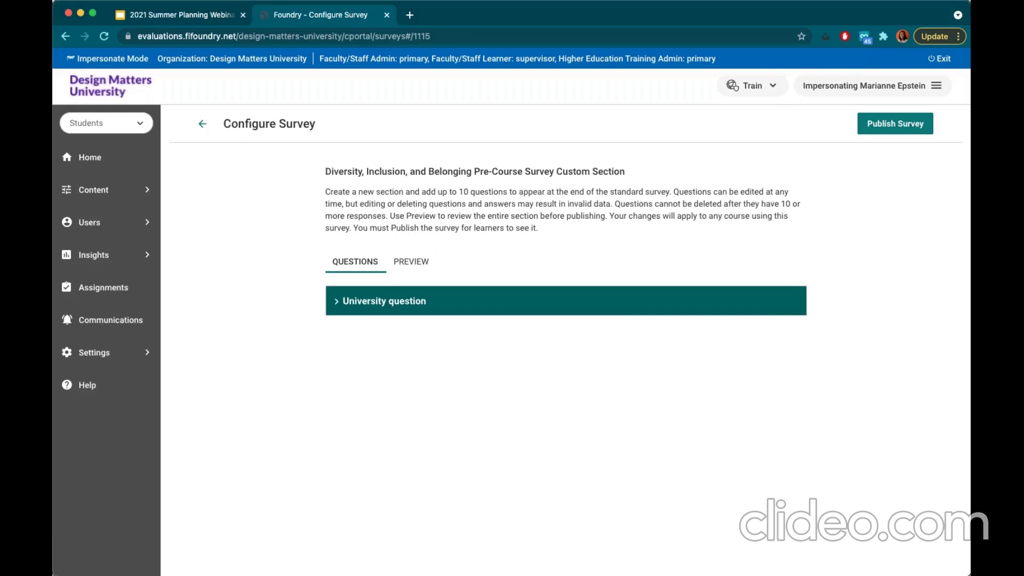
# Step: Switch to the 2021 Summer Planning Webinar presentation in Google Slides and advance to the "Pro Tips to Configure Your Account" slide
pyautogui.click(197, 15)
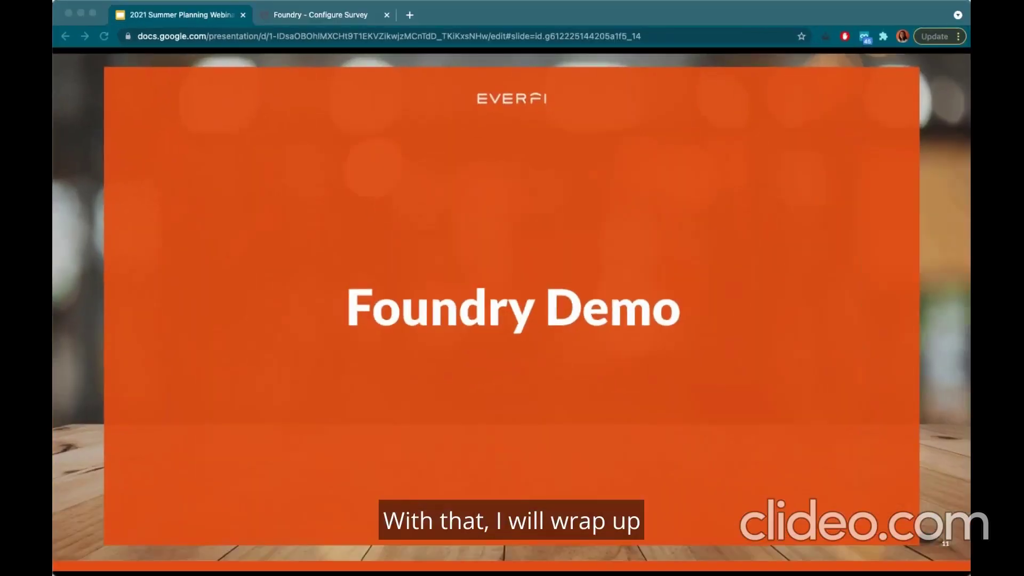
pyautogui.press('Right')
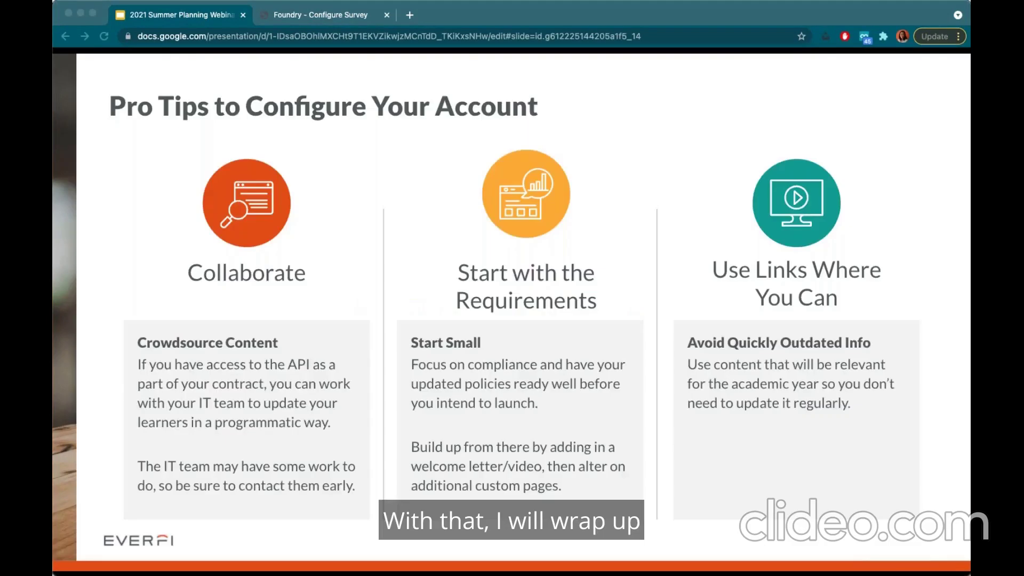